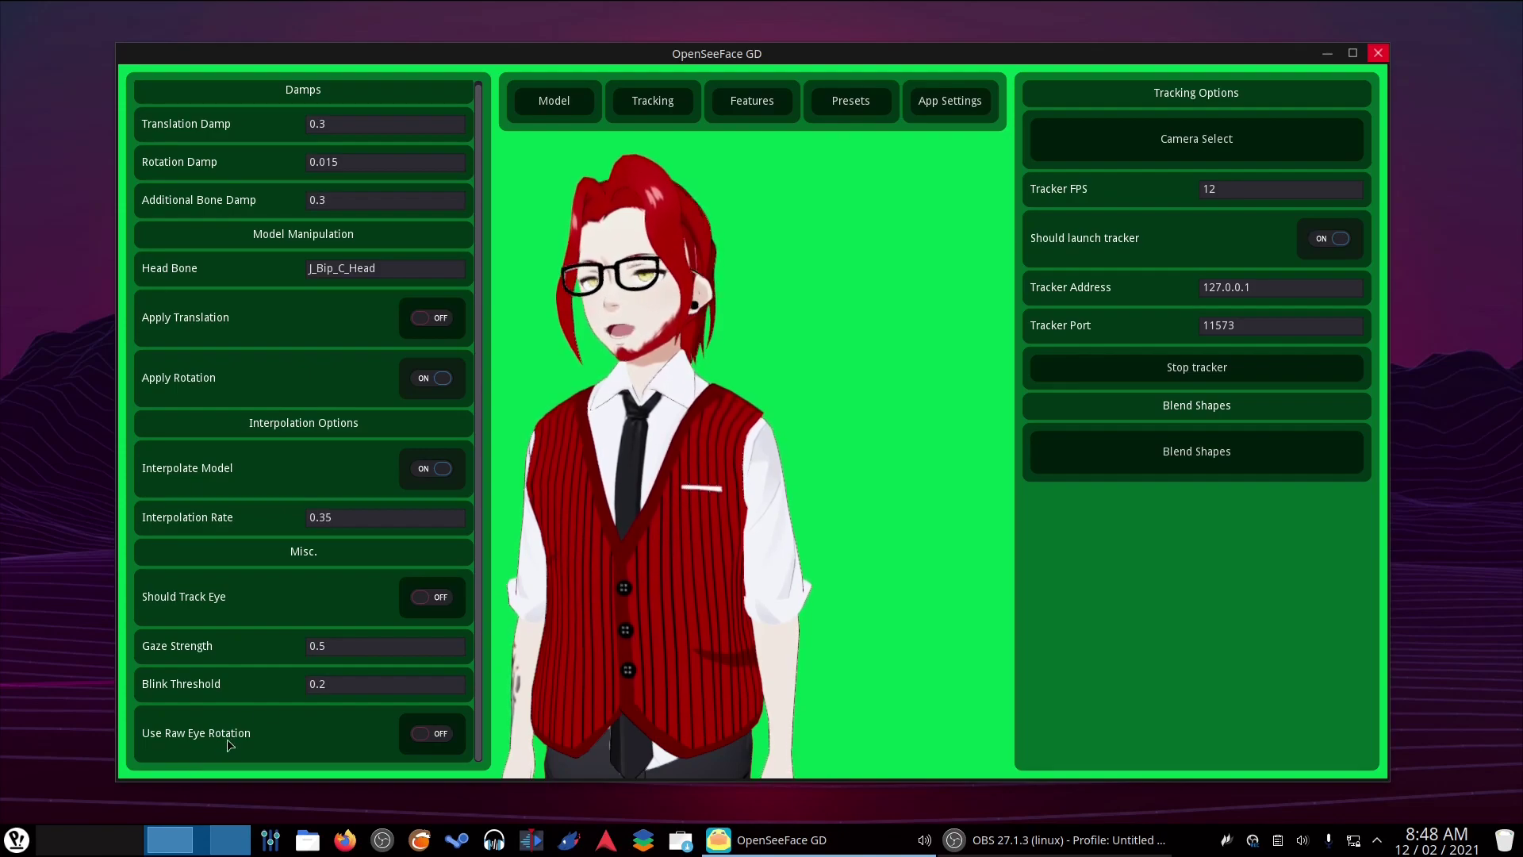
Step: Try the Apply Translation option on the model, and turn it off again
click(441, 605)
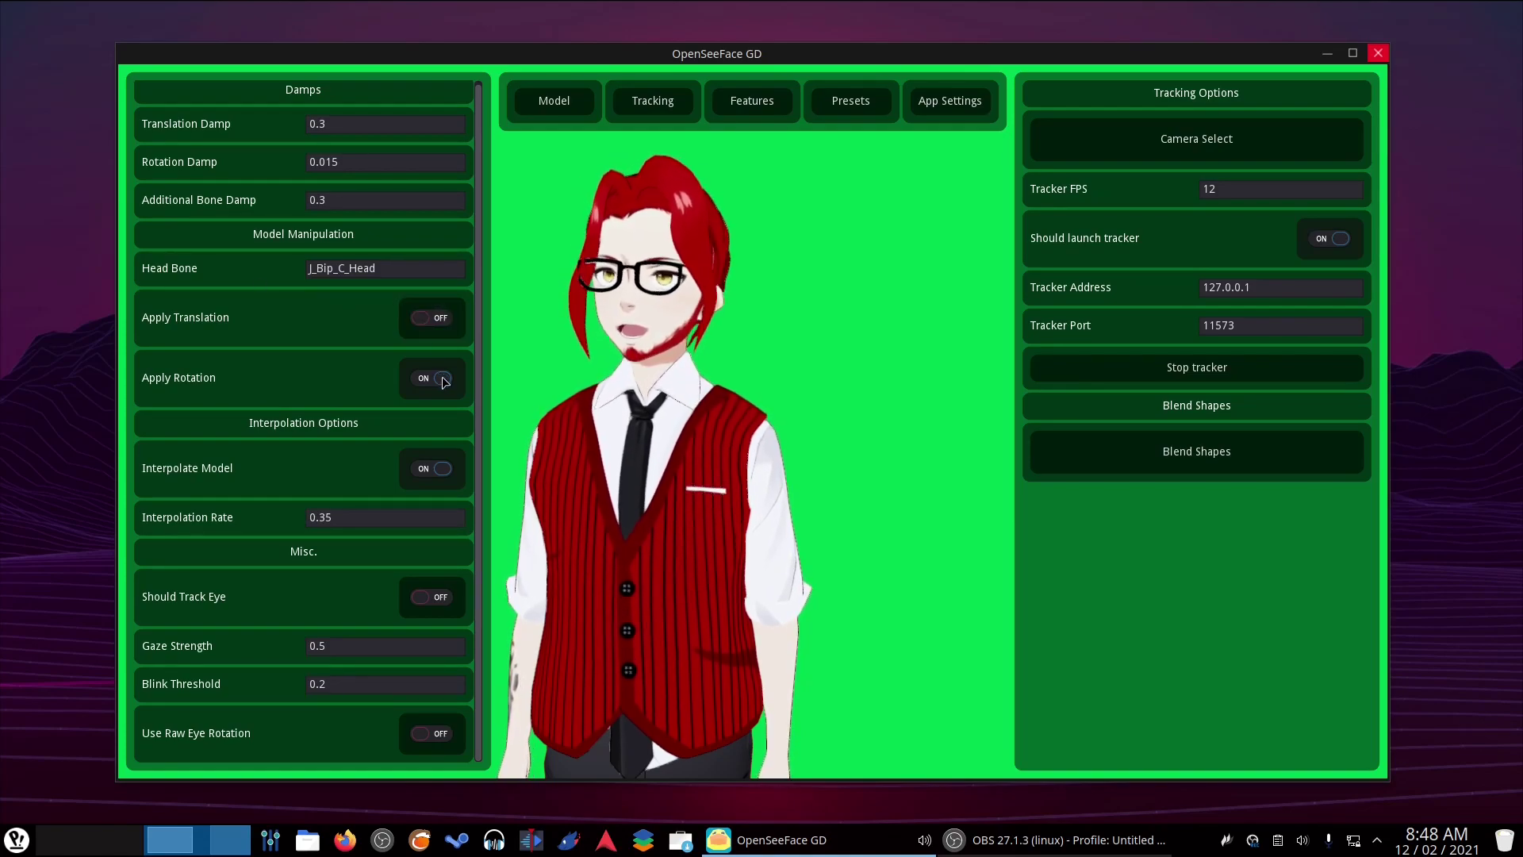
click(436, 319)
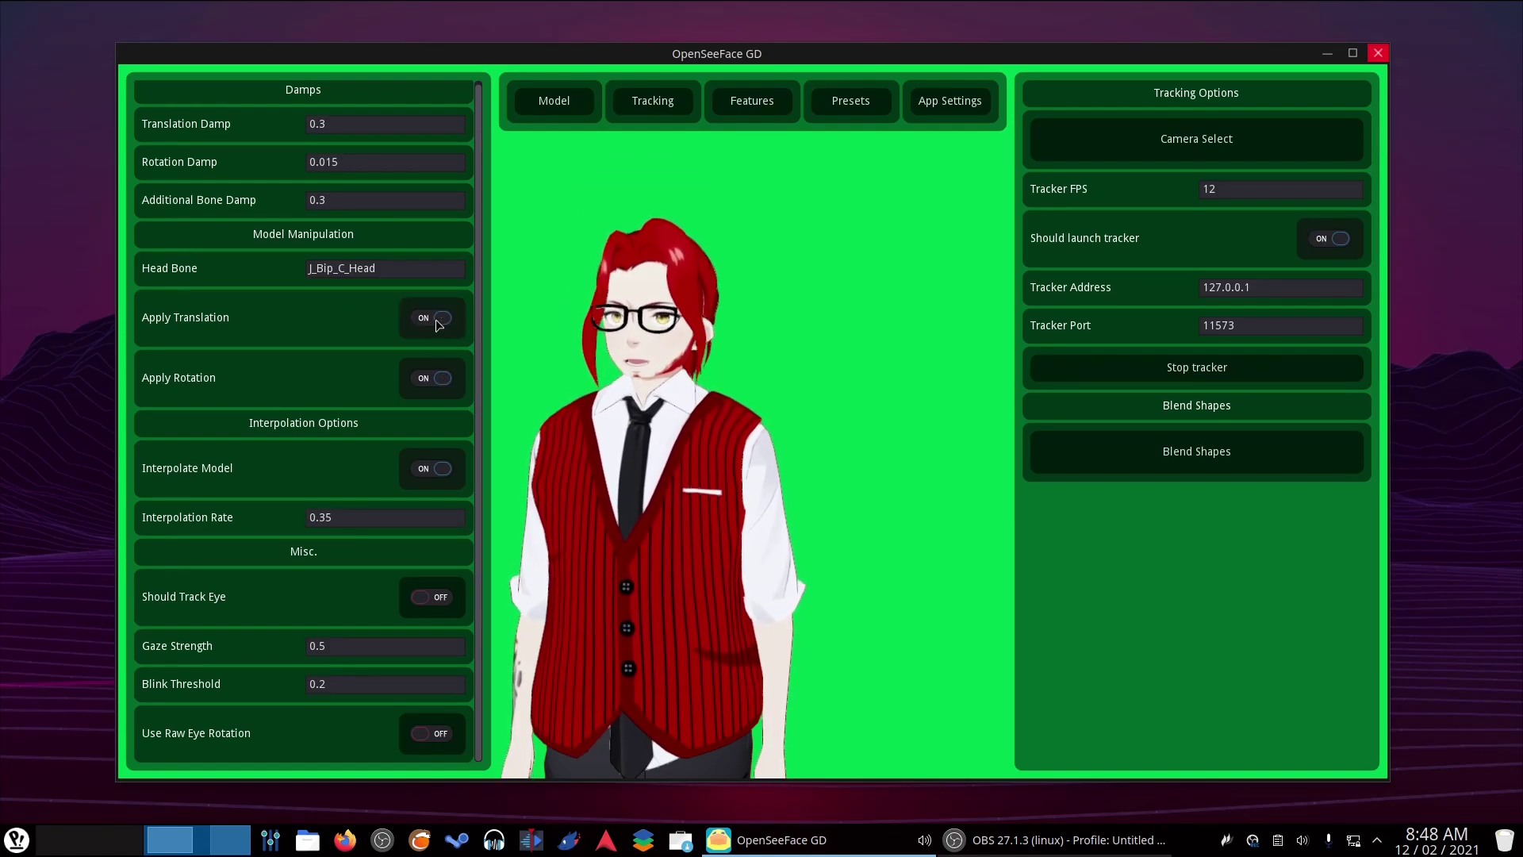
click(436, 319)
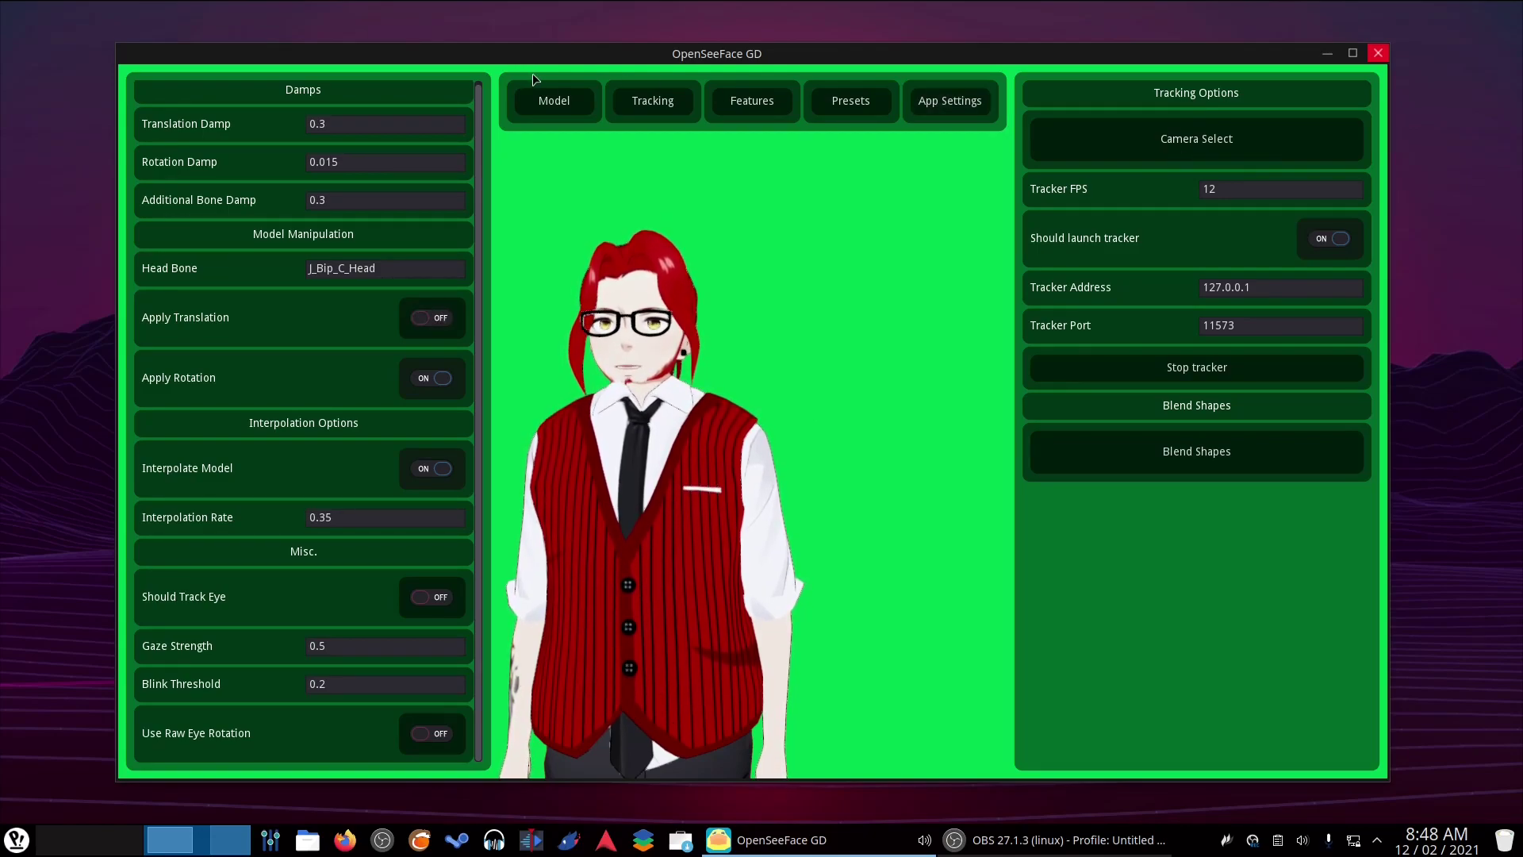
Step: Set the loaded model as the default in the model options and return to the tracking settings
click(555, 101)
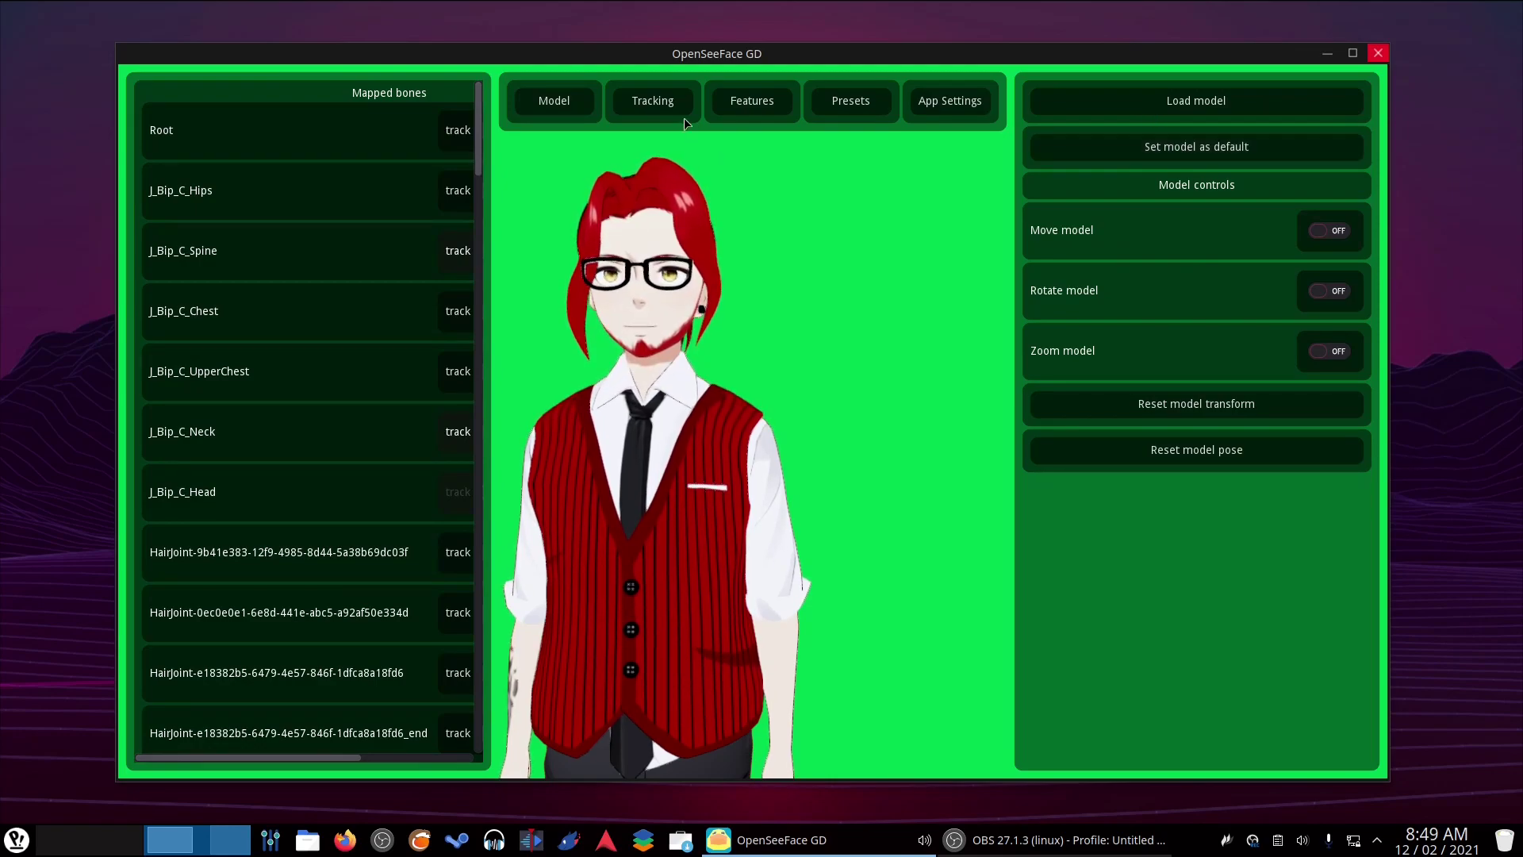
click(1097, 147)
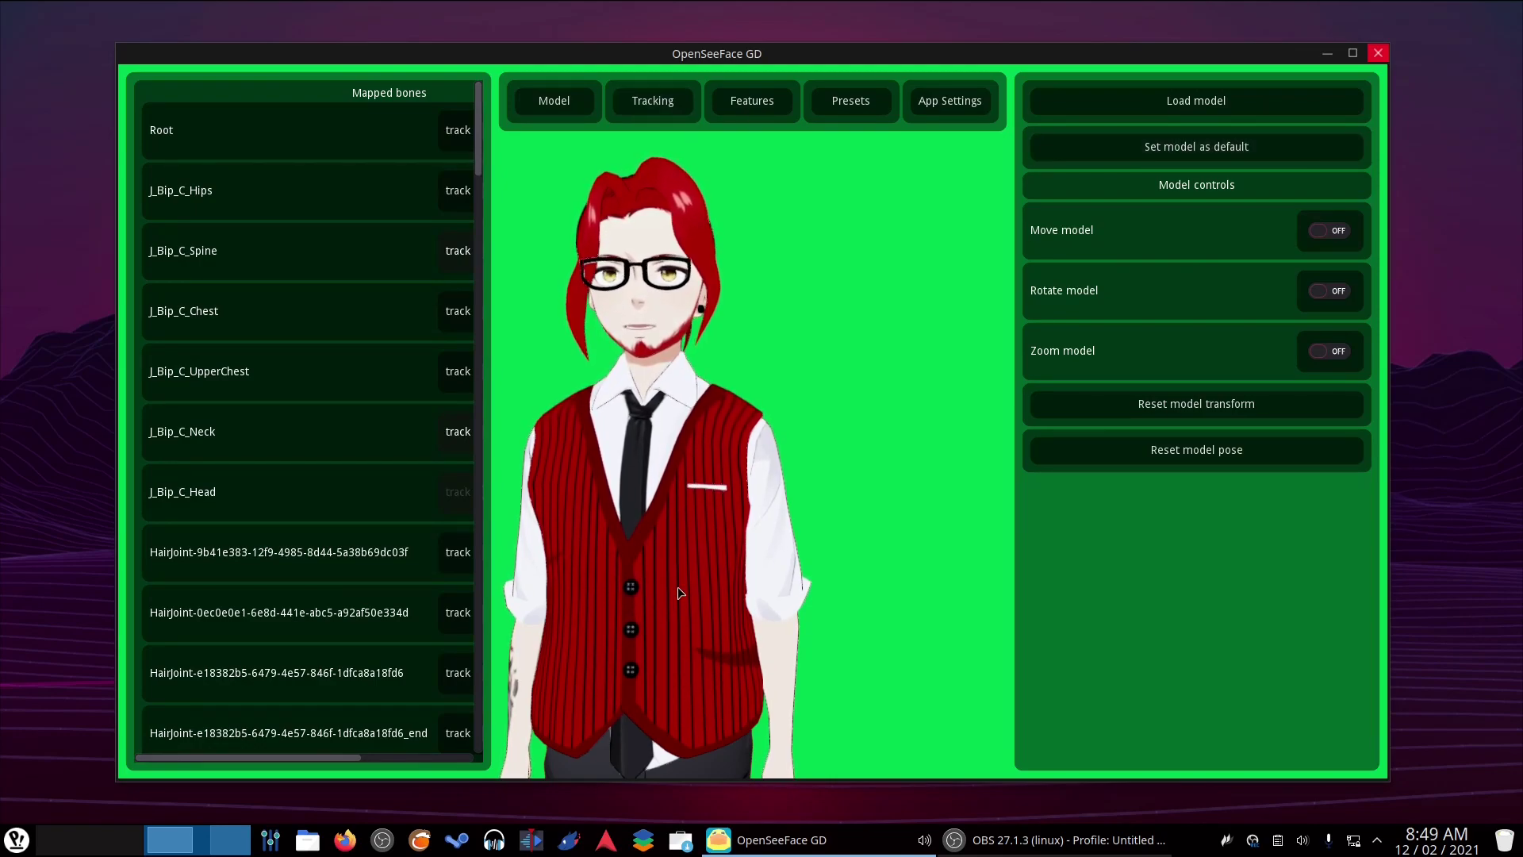
click(654, 102)
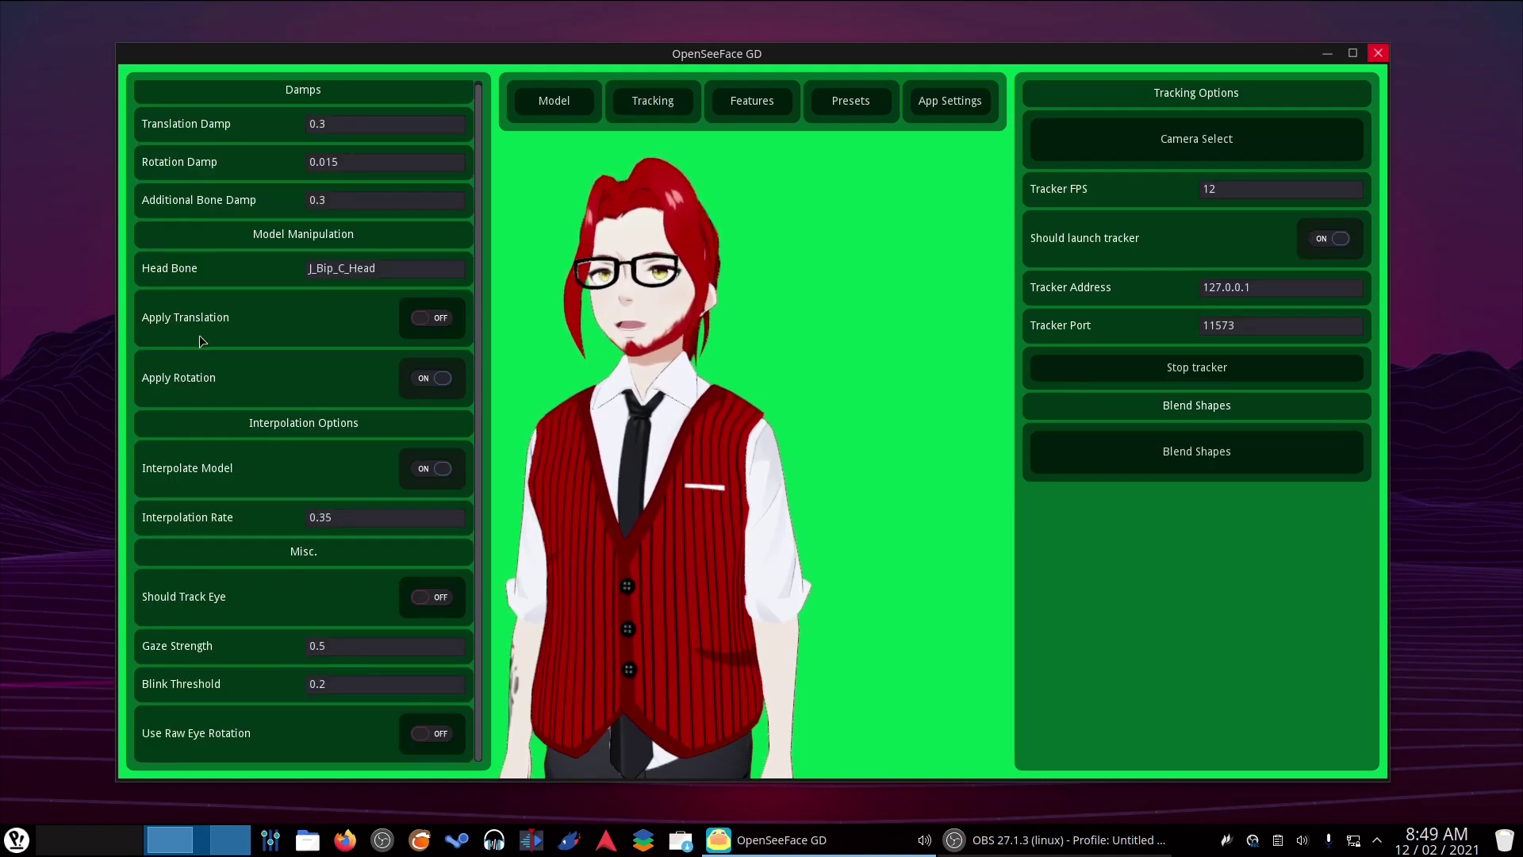
Step: Try switching Apply Rotation and Interpolate Model off one after the other, turning each back on
click(426, 380)
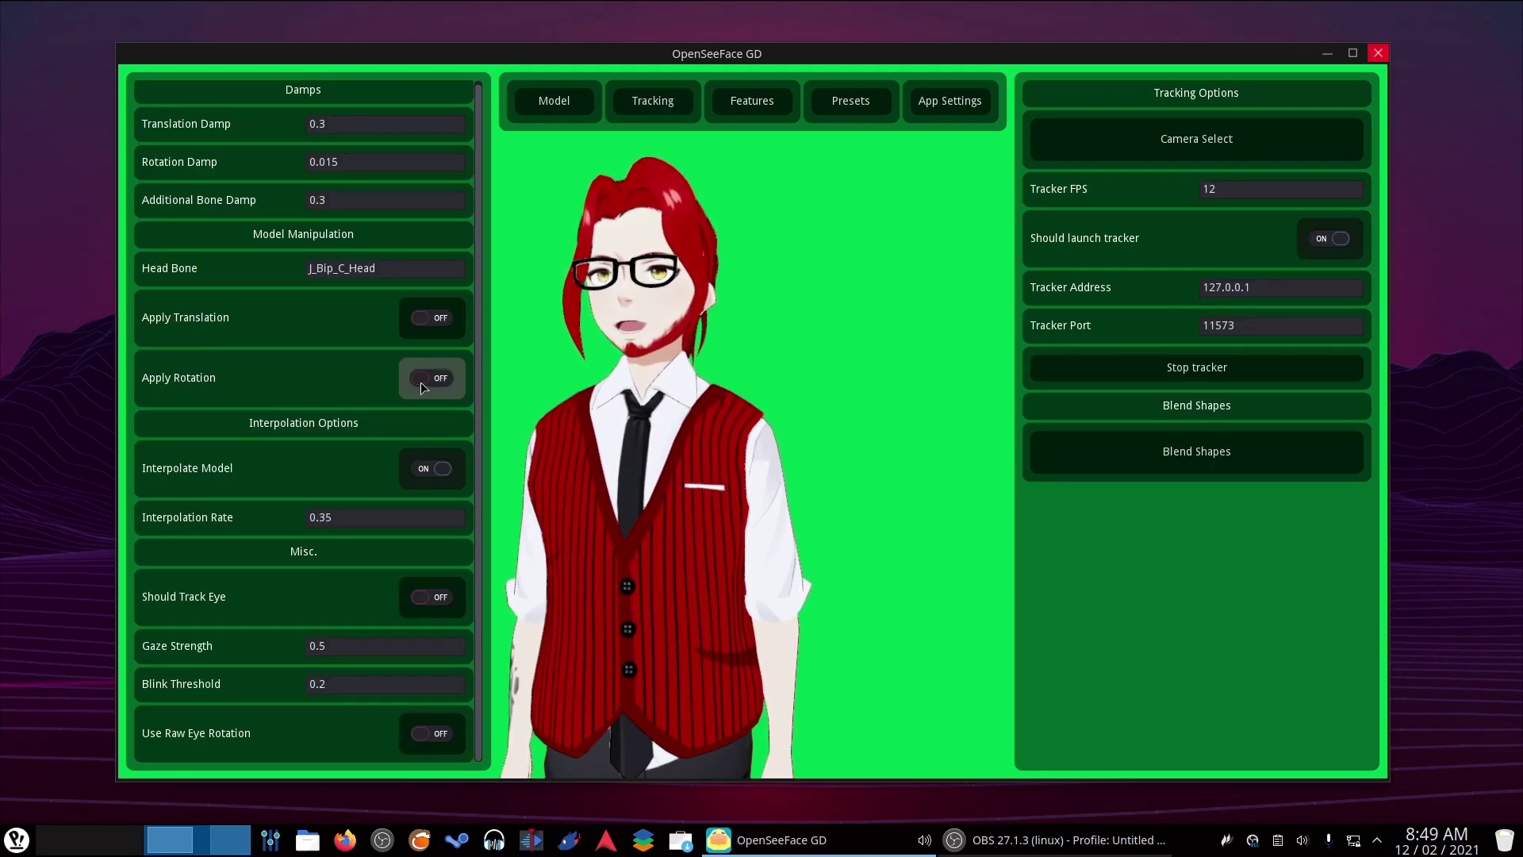
click(429, 381)
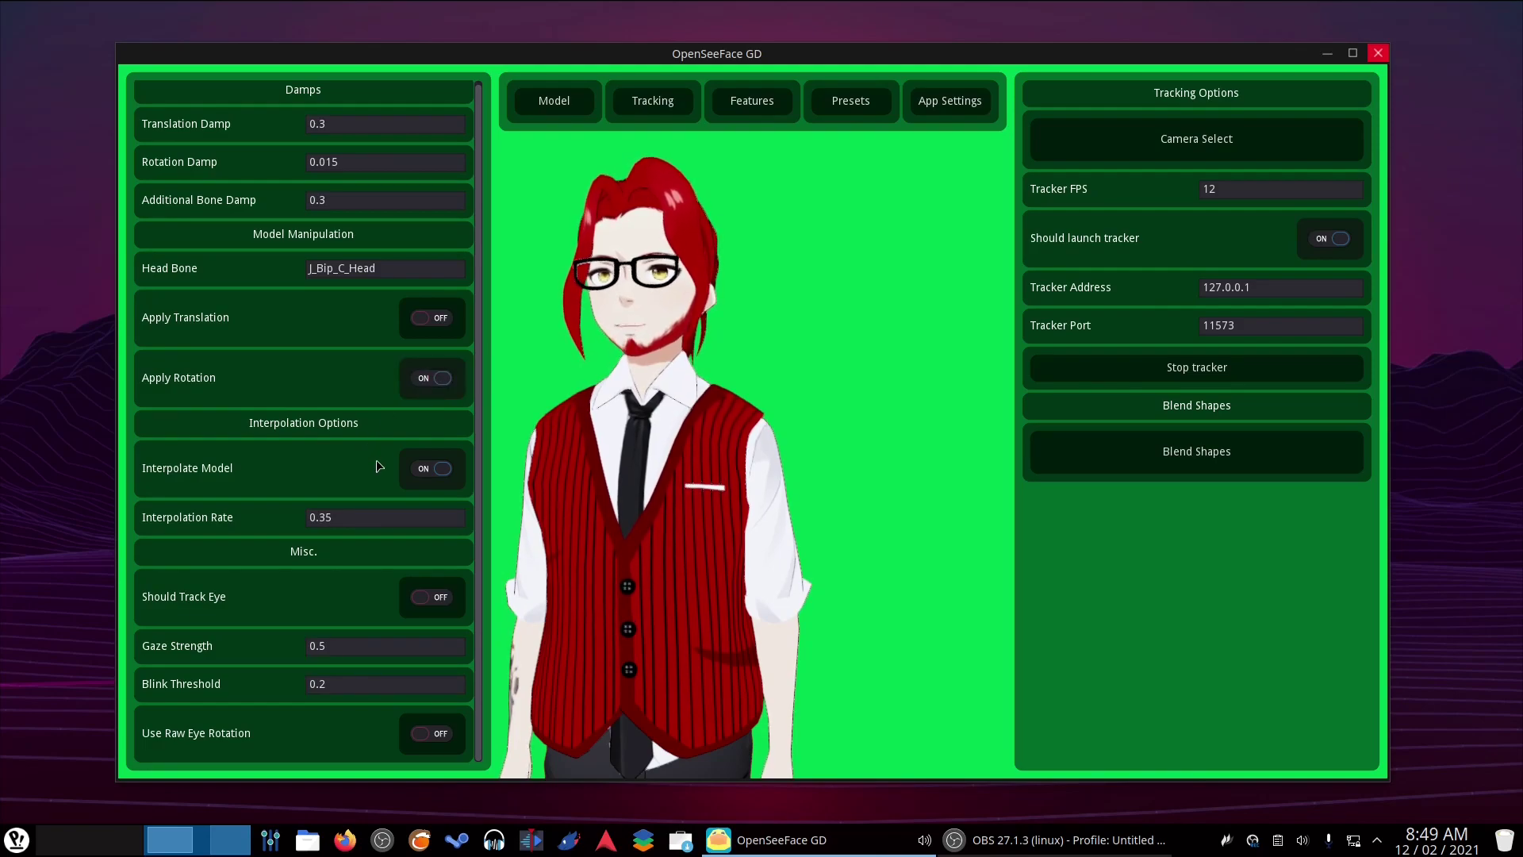
click(414, 473)
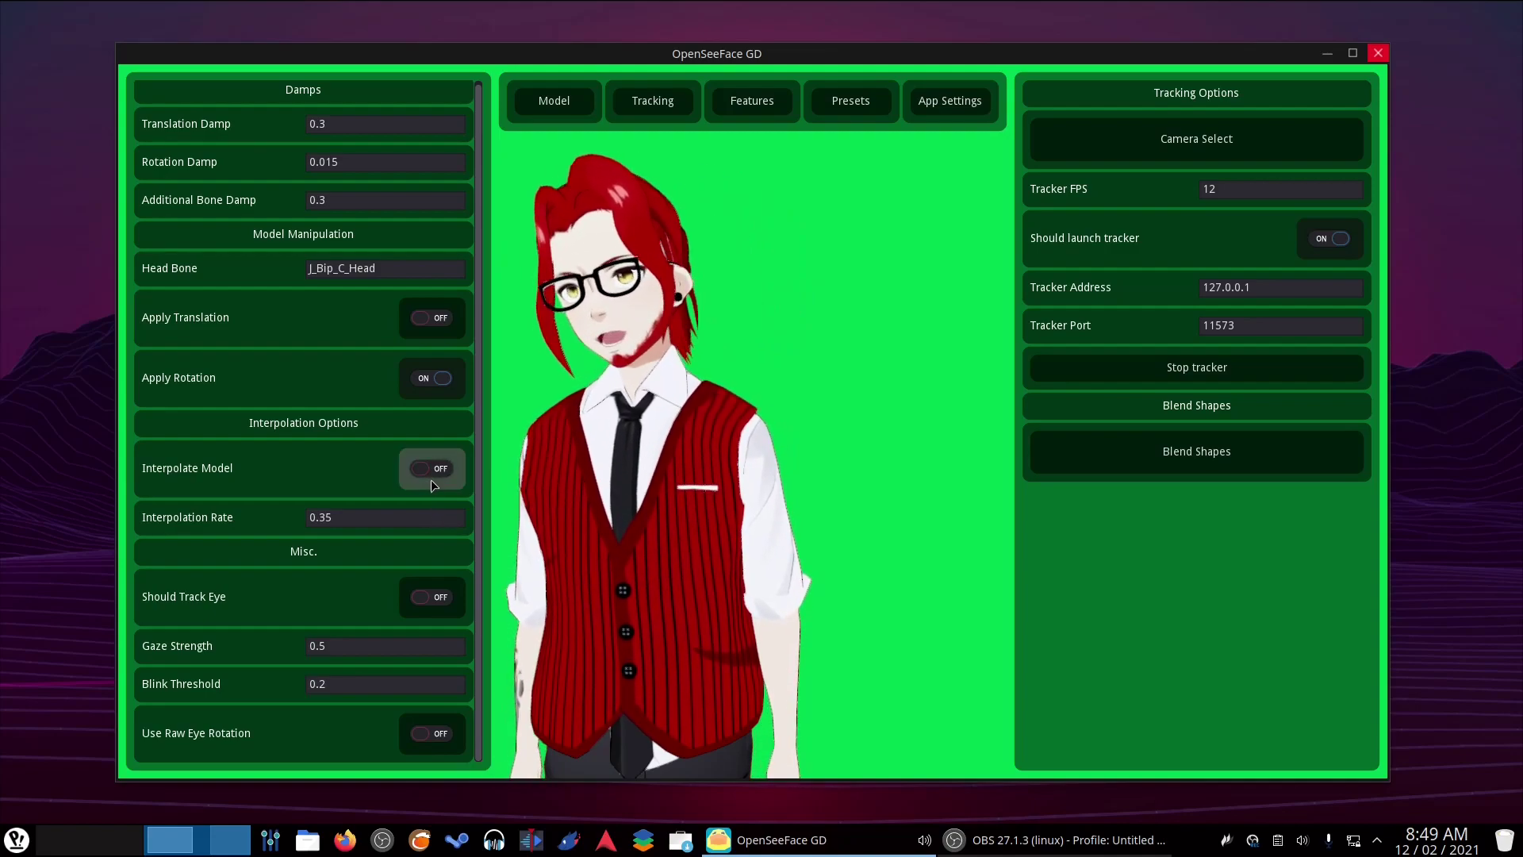
click(443, 485)
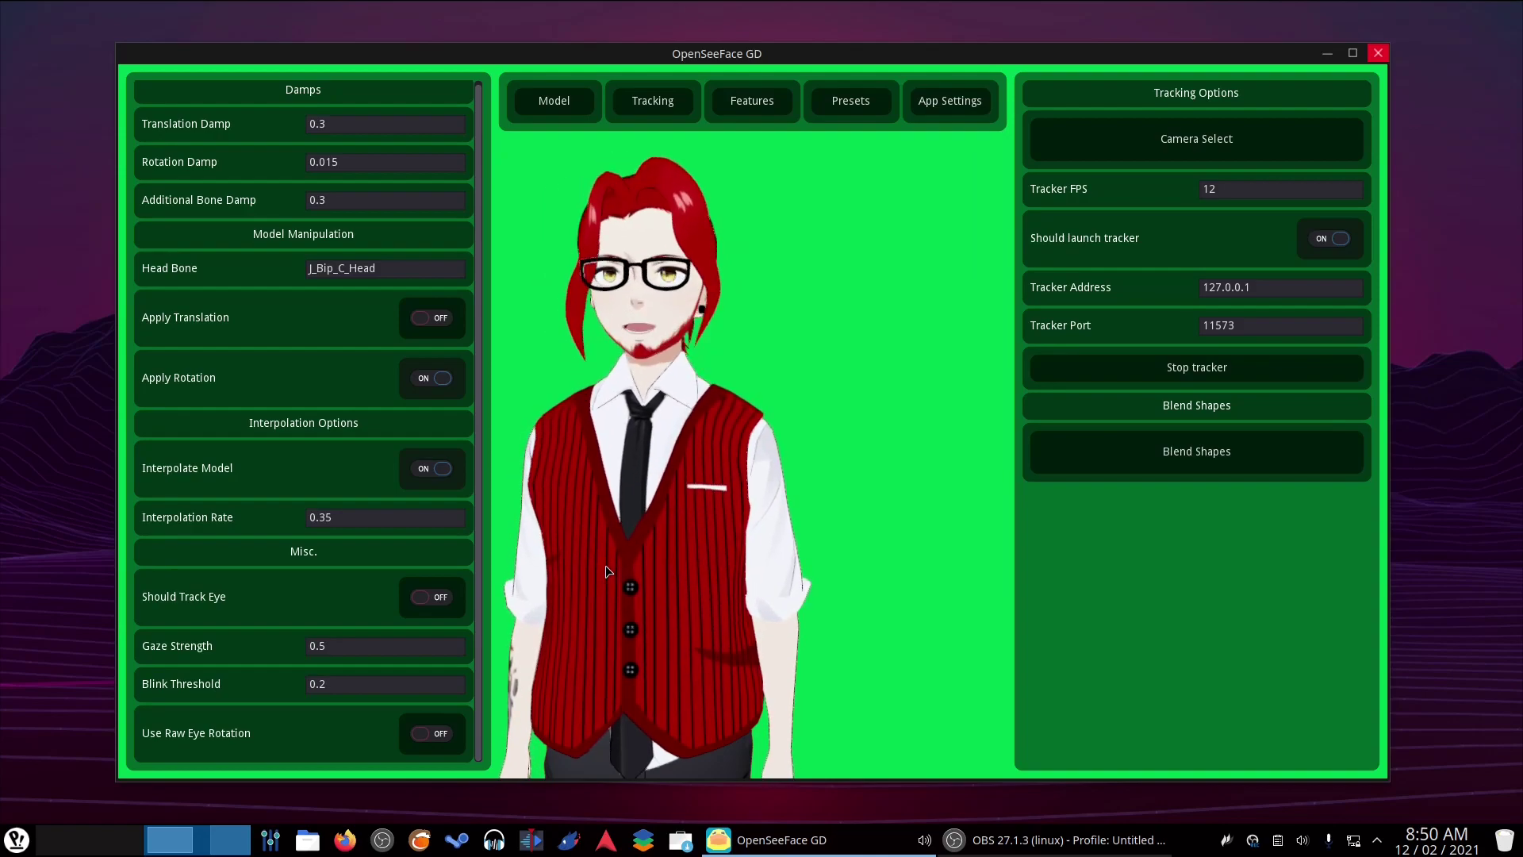
Step: Look through the mapped bones listed in the model options
click(560, 105)
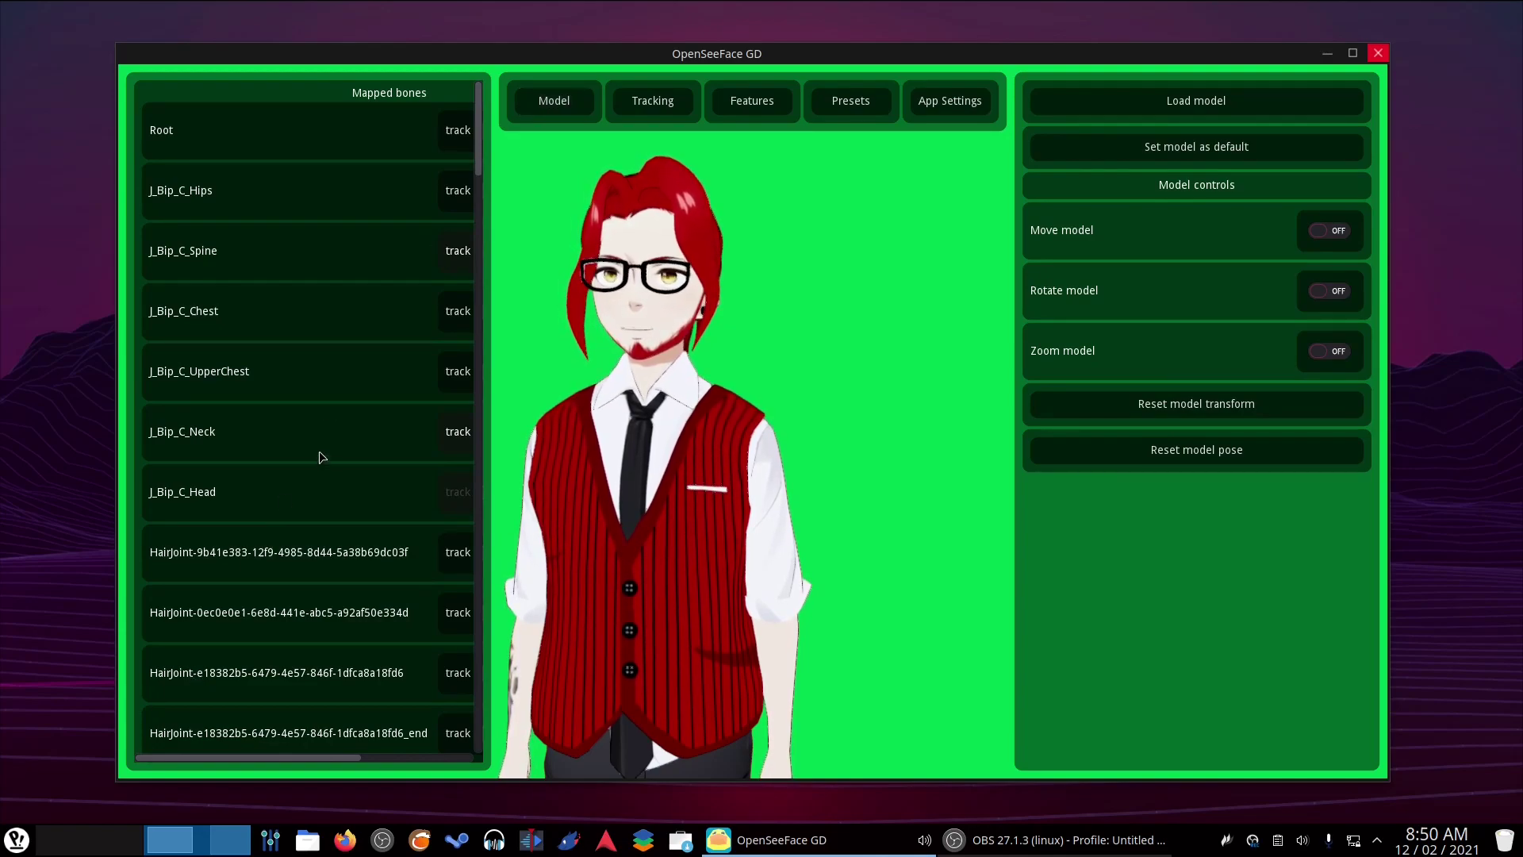
scroll(322, 457, down, 5)
scroll(341, 555, up, 5)
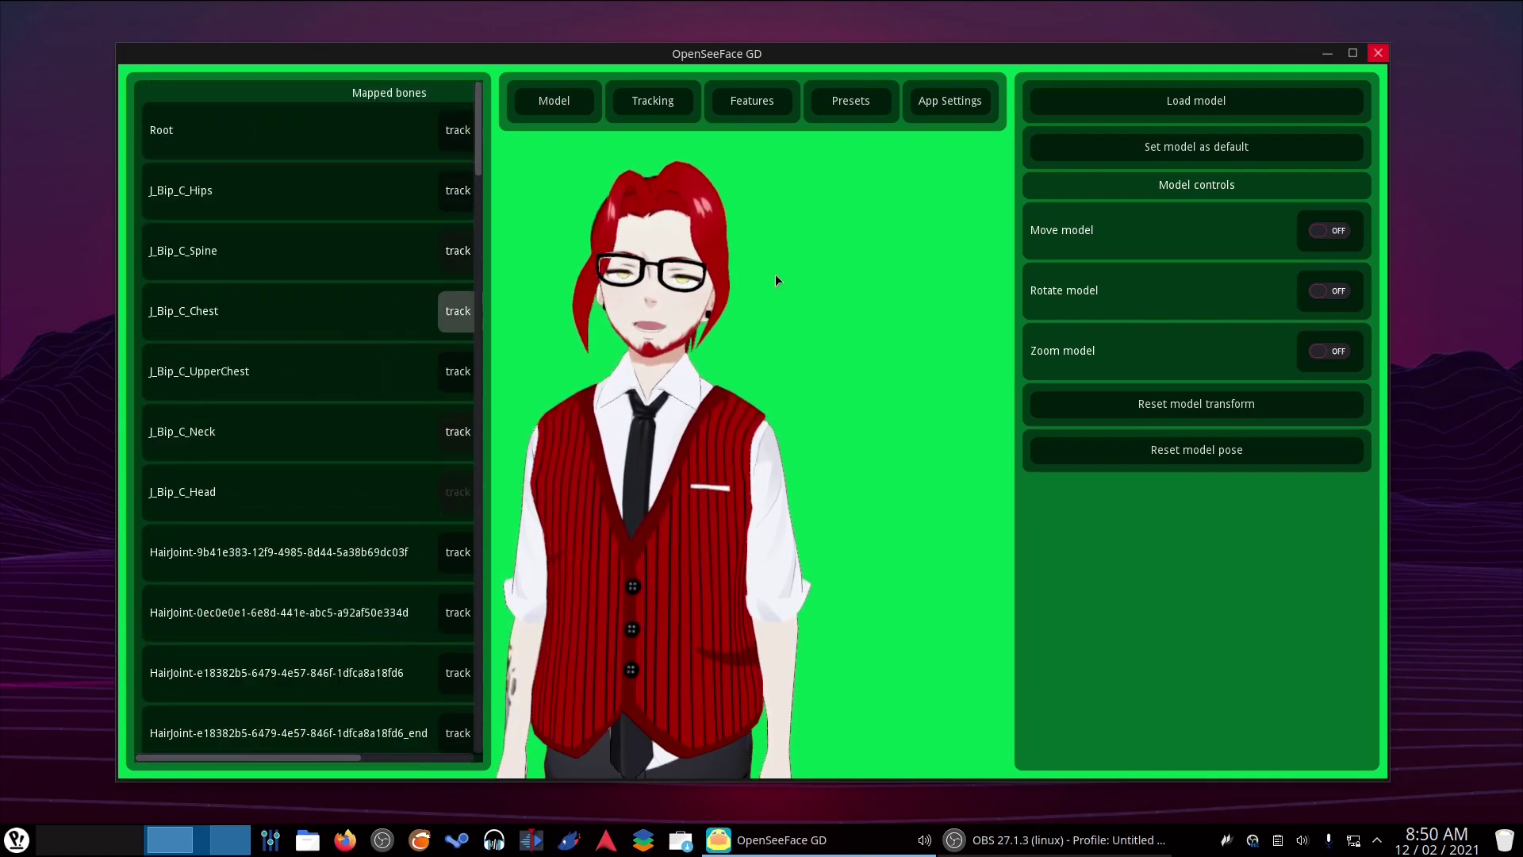
Step: Return to the tracking settings, stop the face tracker and start it again
click(667, 111)
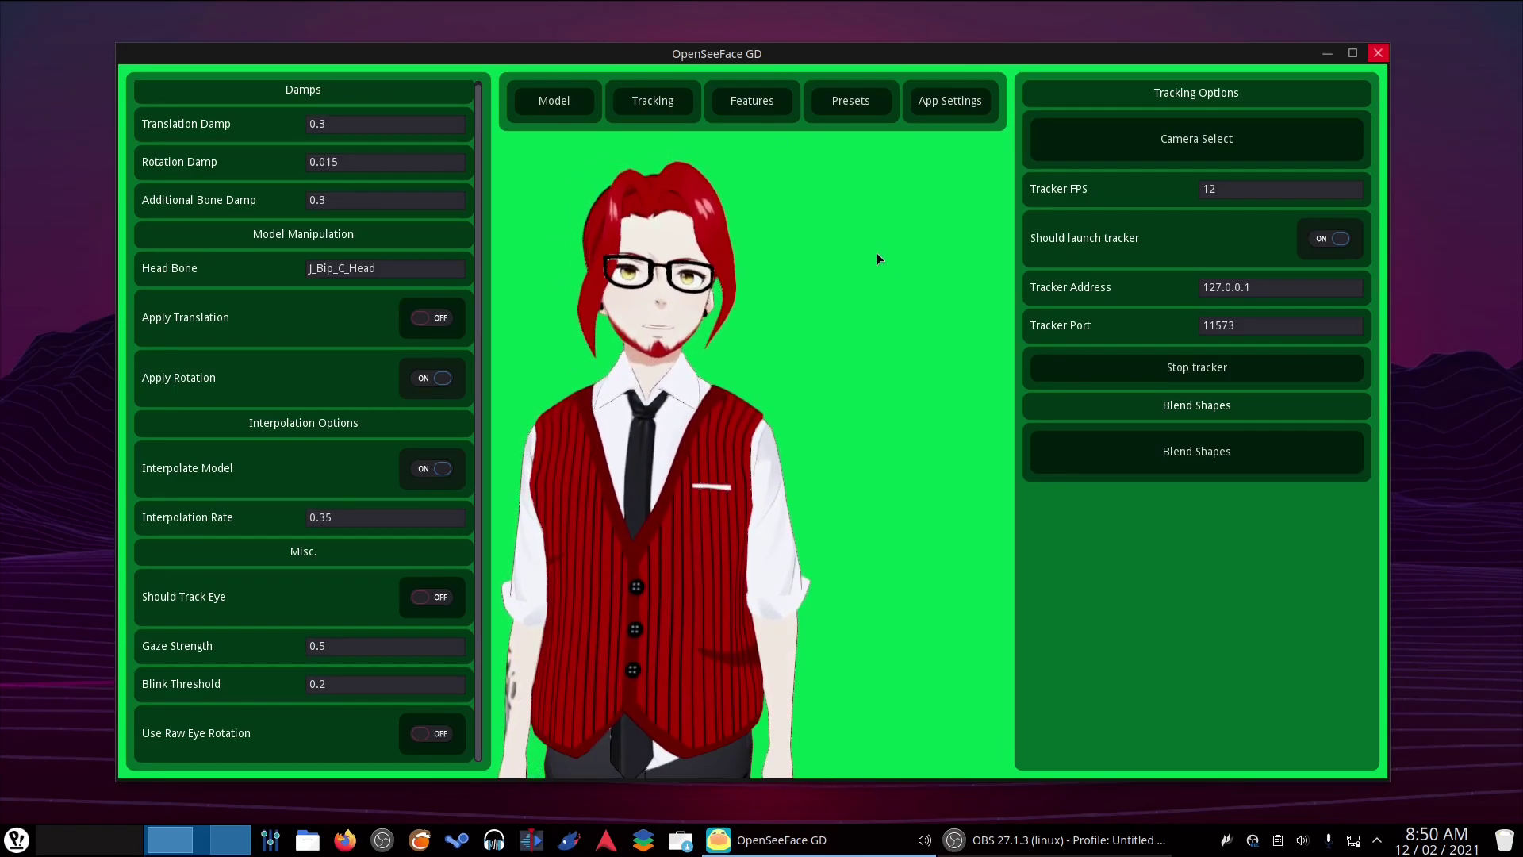
click(1249, 367)
click(1222, 375)
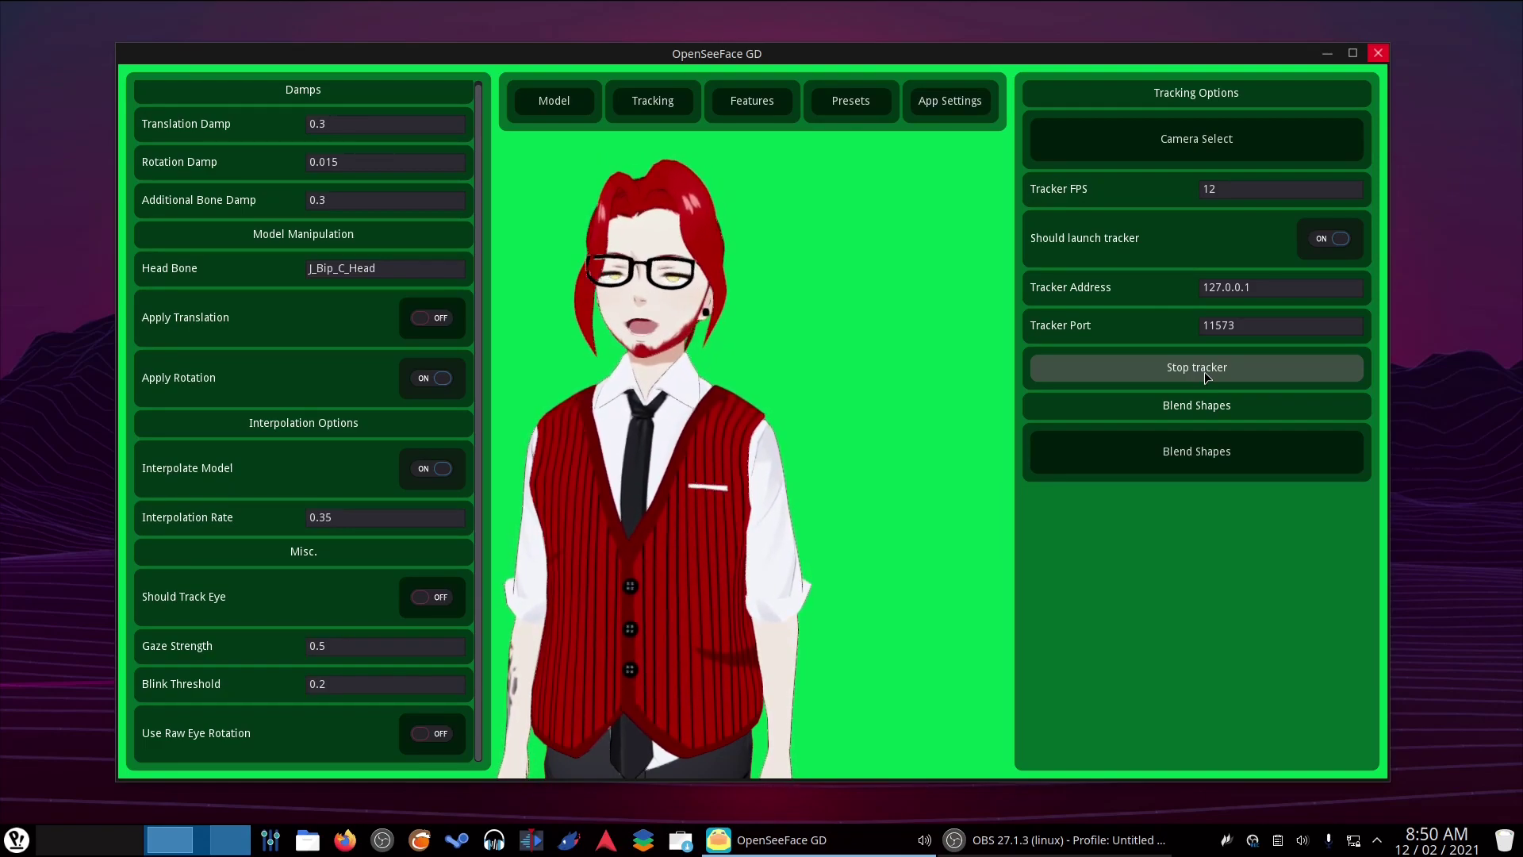
Step: Switch to the Dolphin file manager and examine the OpenSeeFace folder inside OpenSeeFaceFolder, returning to the 0-7-3 folder
click(310, 842)
drag(697, 77, 435, 96)
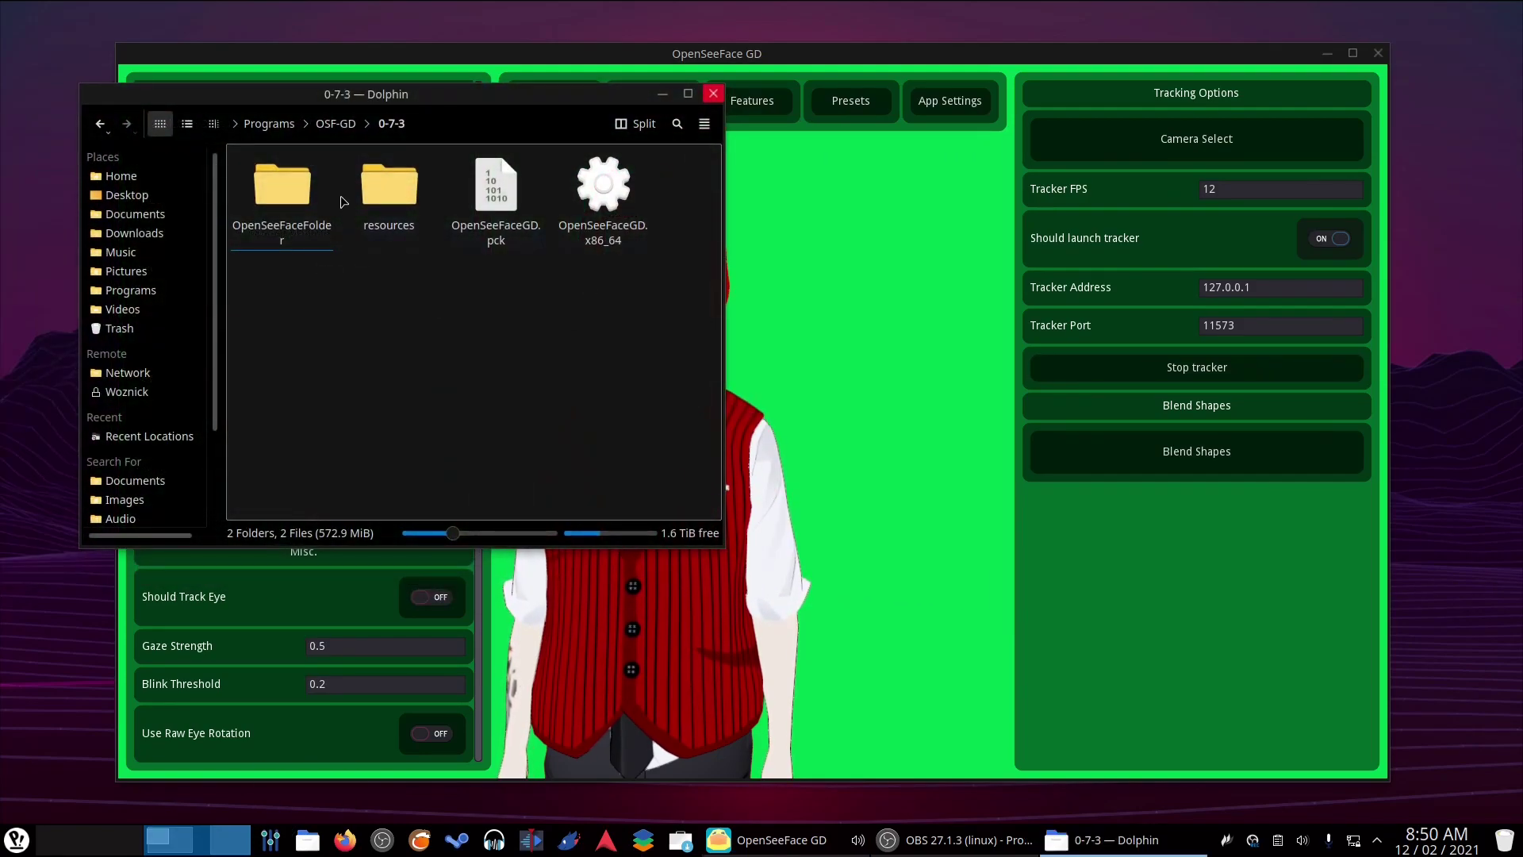
click(284, 184)
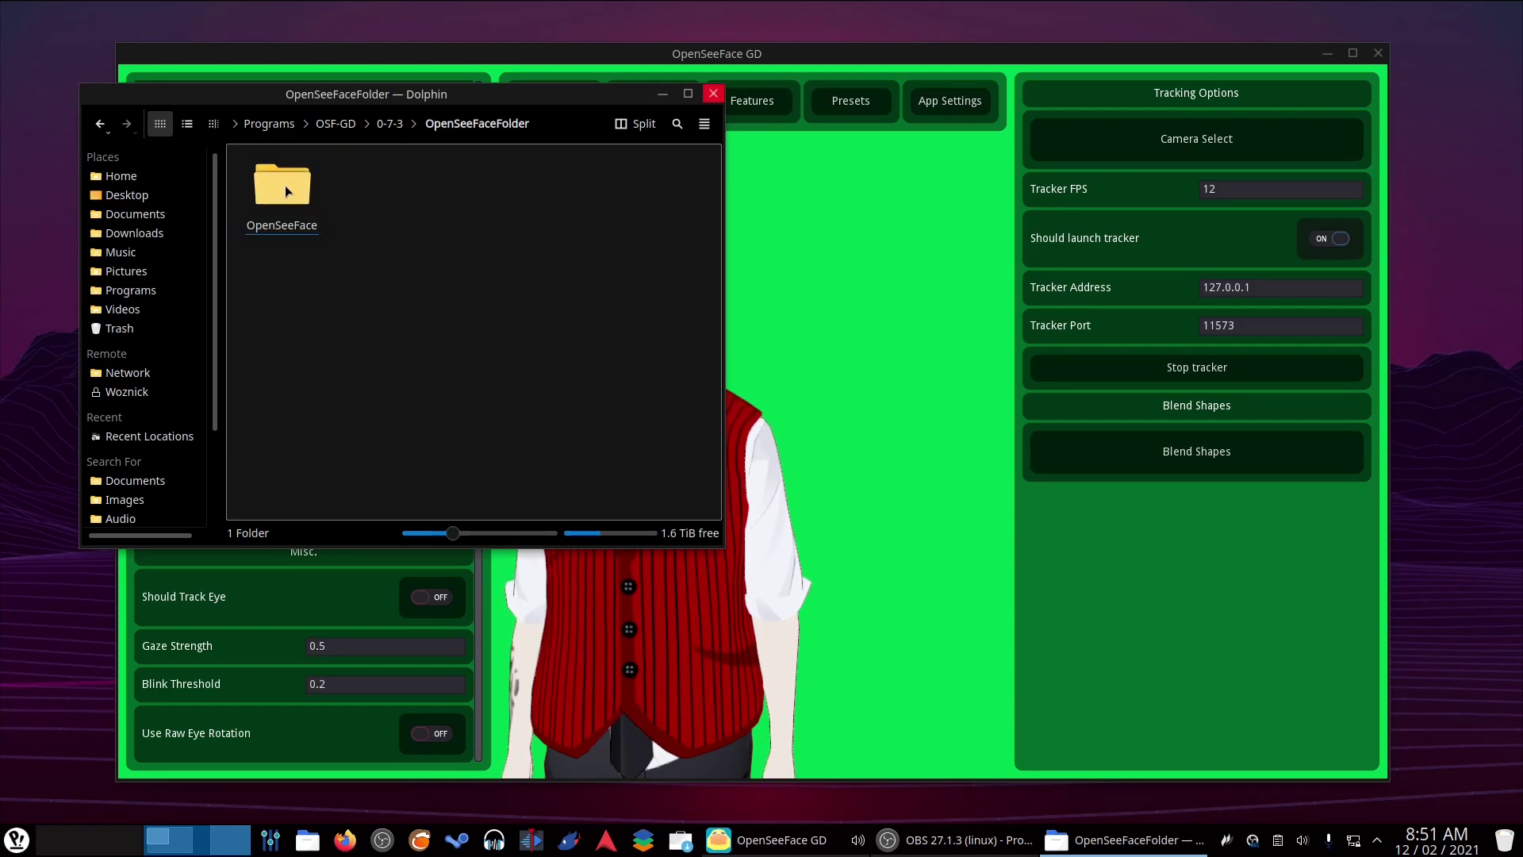
click(284, 184)
scroll(588, 252, down, 3)
scroll(588, 251, up, 3)
click(102, 123)
click(101, 123)
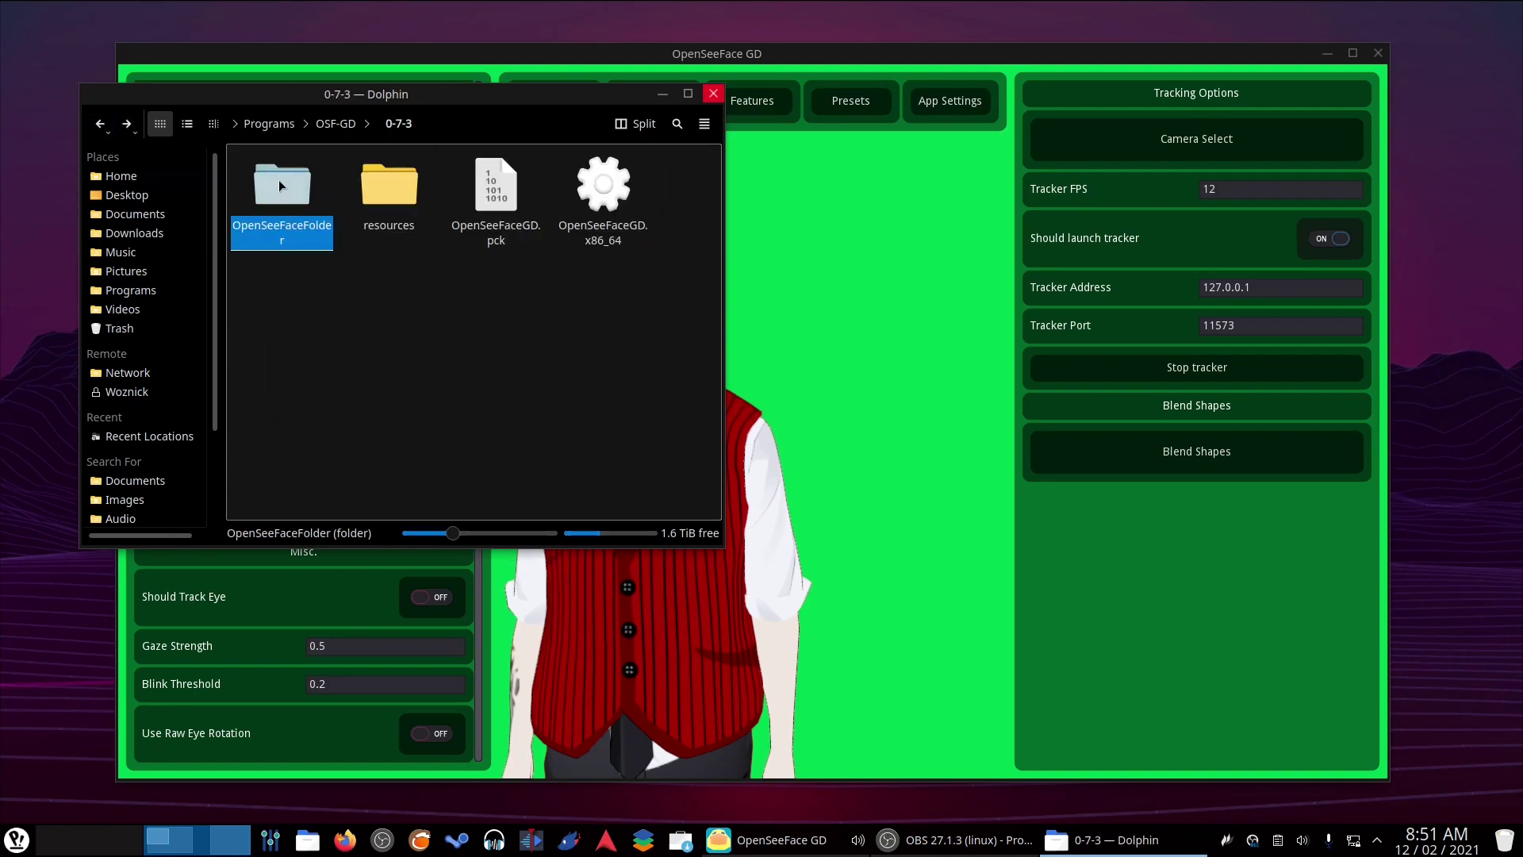
Step: Look inside the scripts folder under resources and go back to the 0-7-3 folder
click(377, 185)
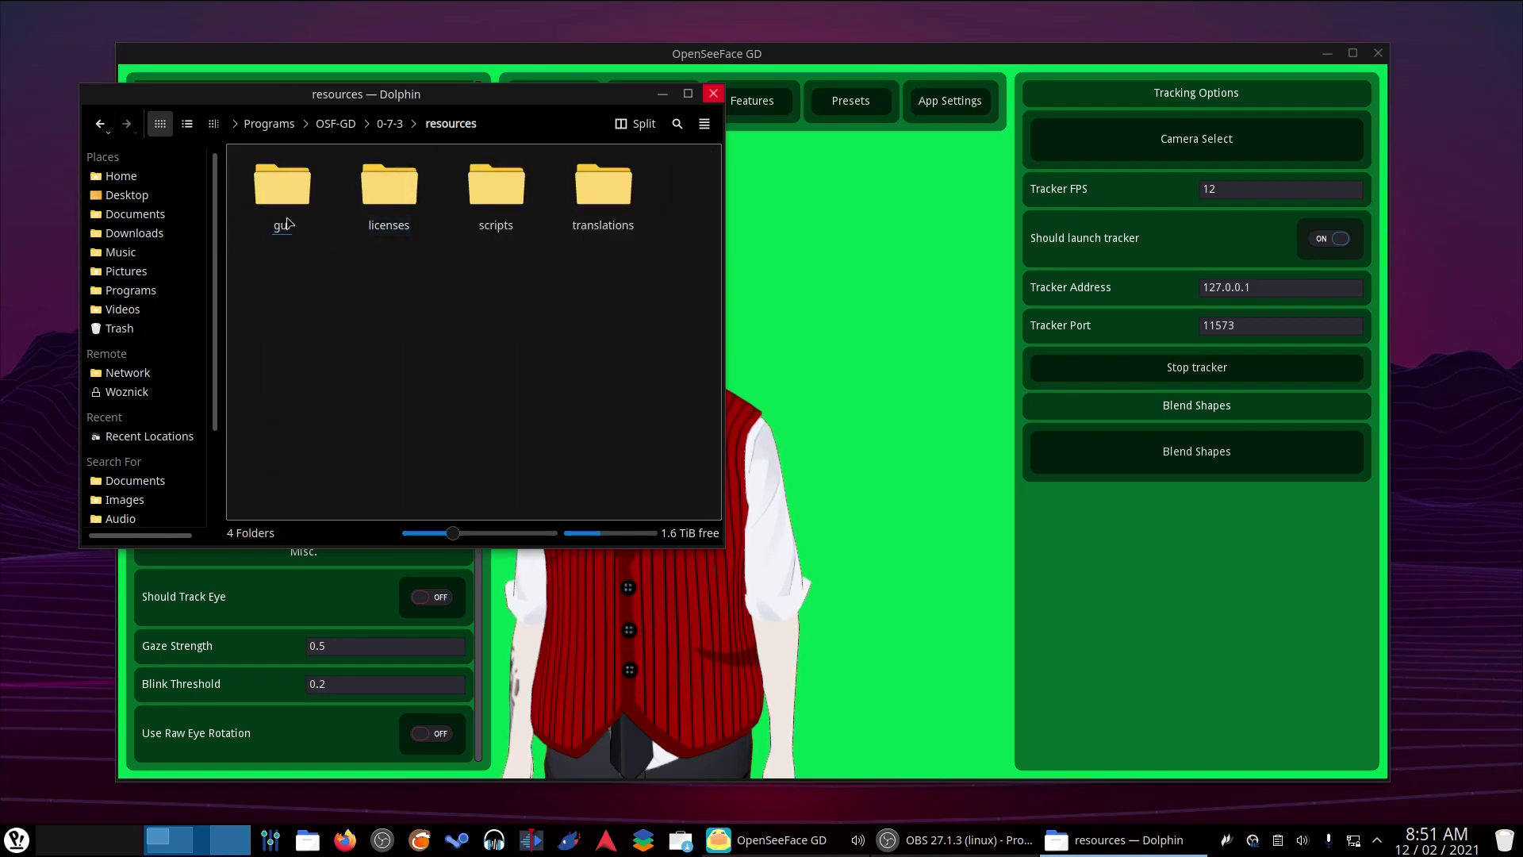
click(498, 187)
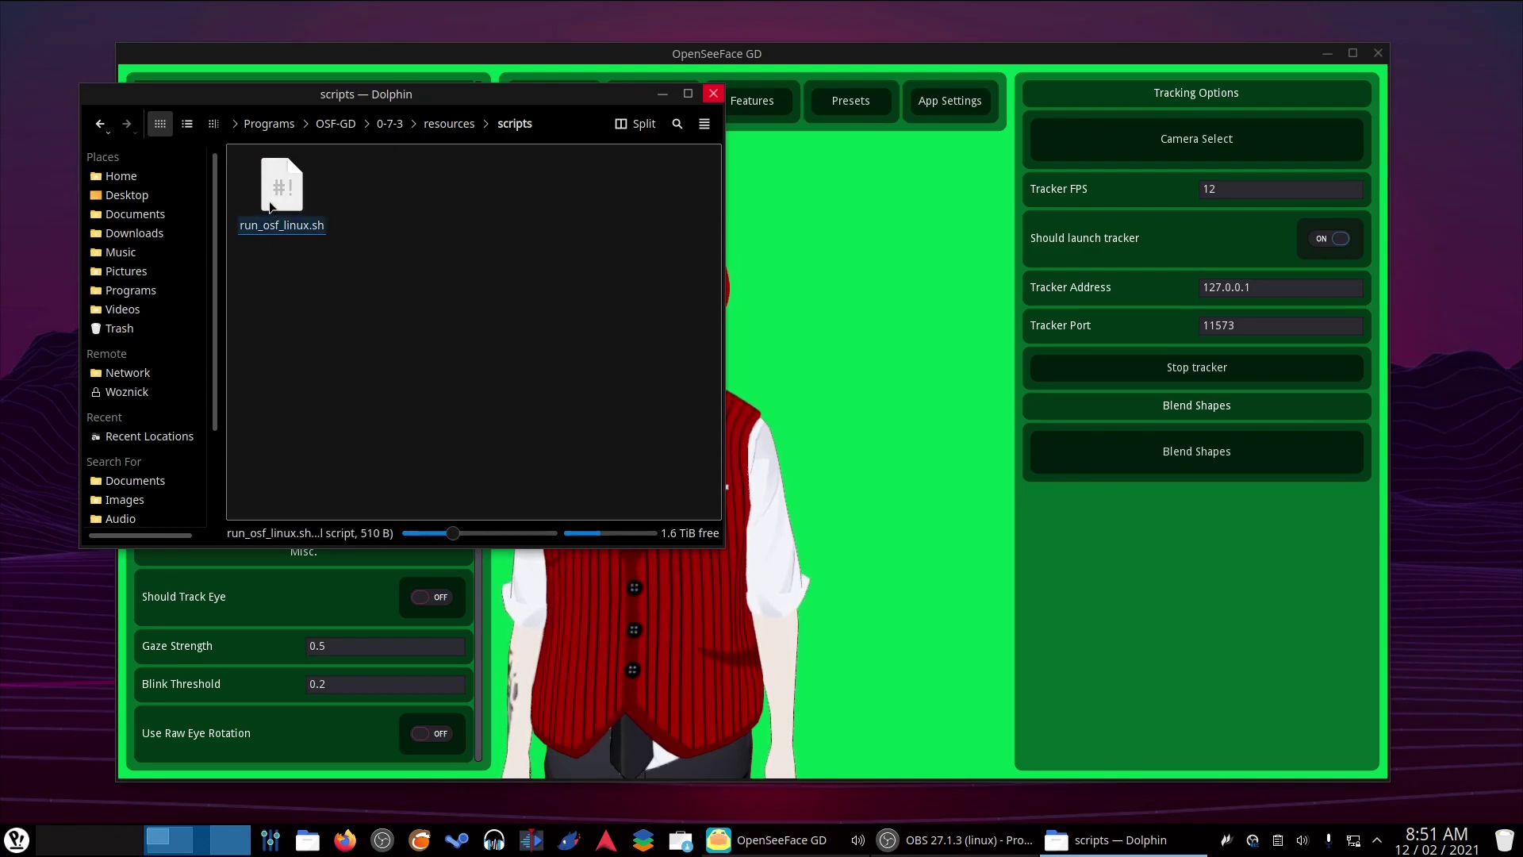
click(101, 124)
click(100, 124)
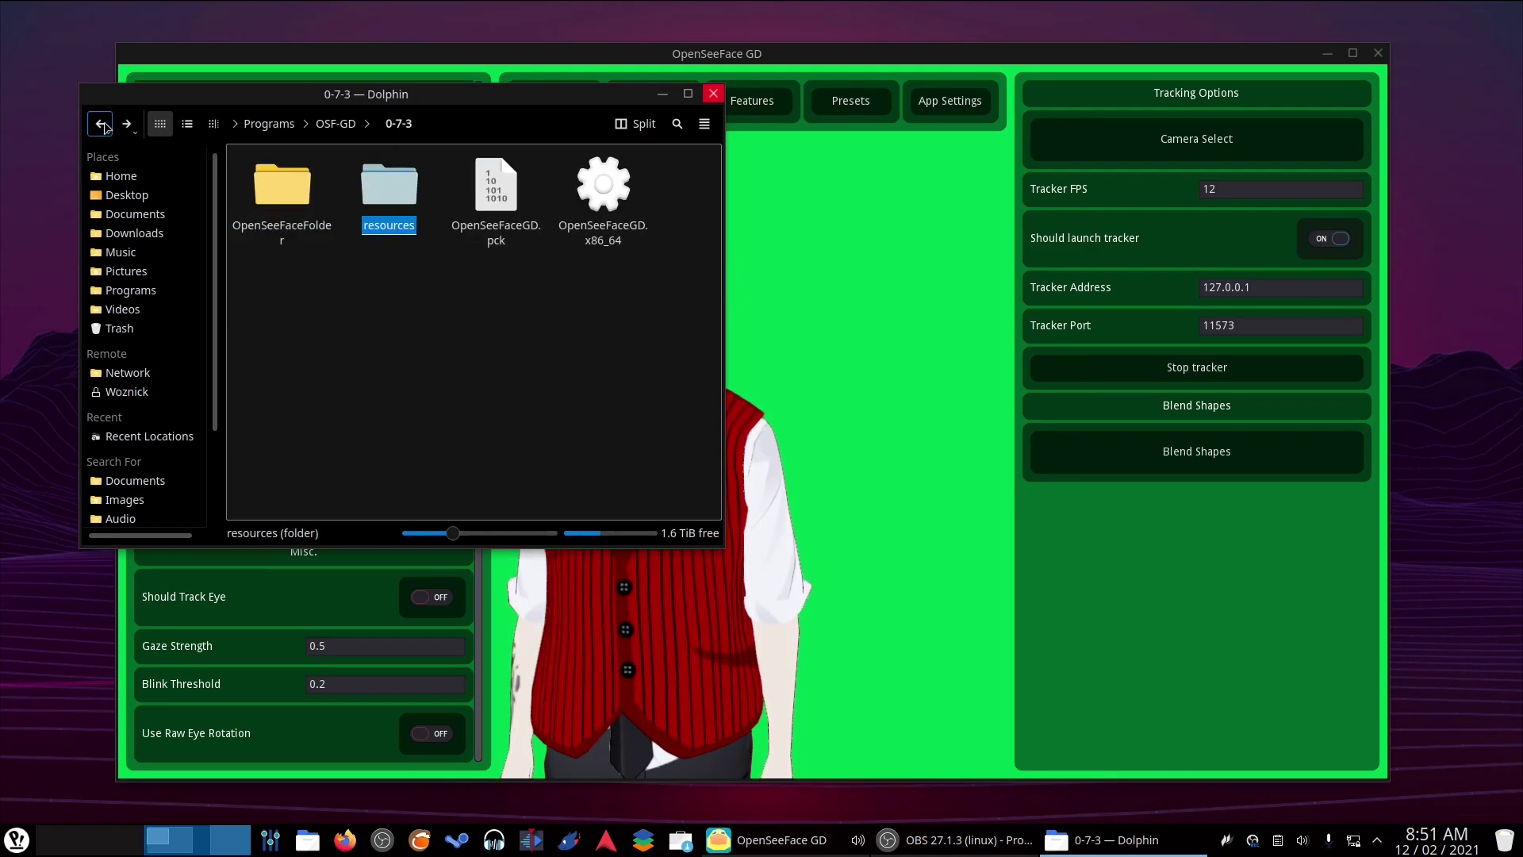
click(577, 293)
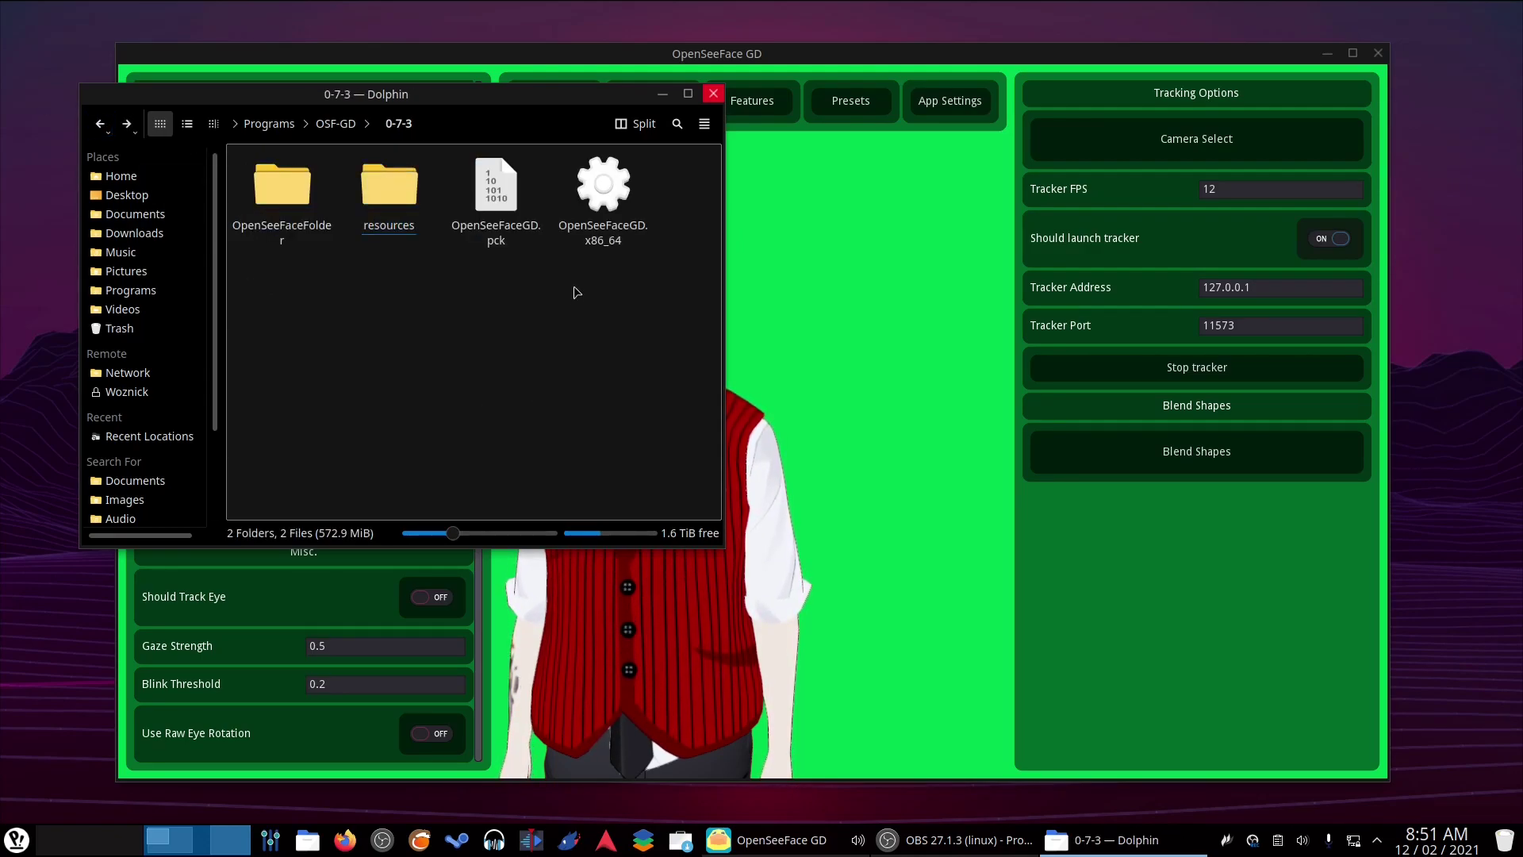
Step: Open run_osf_linux.sh from the resources/scripts folder in the Kate editor and reposition the editor window
double_click(369, 204)
double_click(478, 205)
click(274, 194)
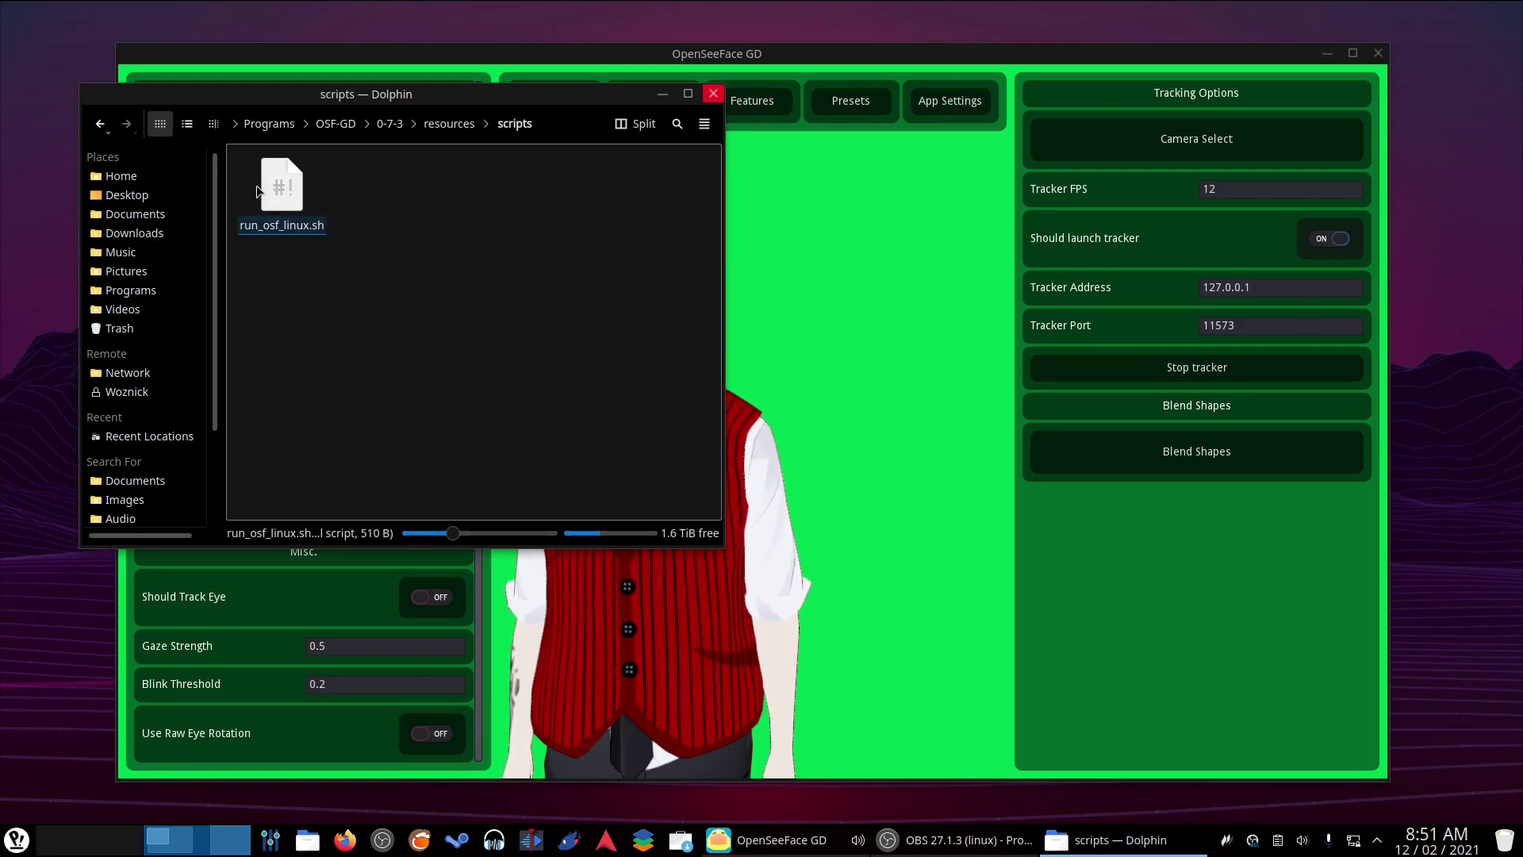
right_click(268, 206)
click(314, 198)
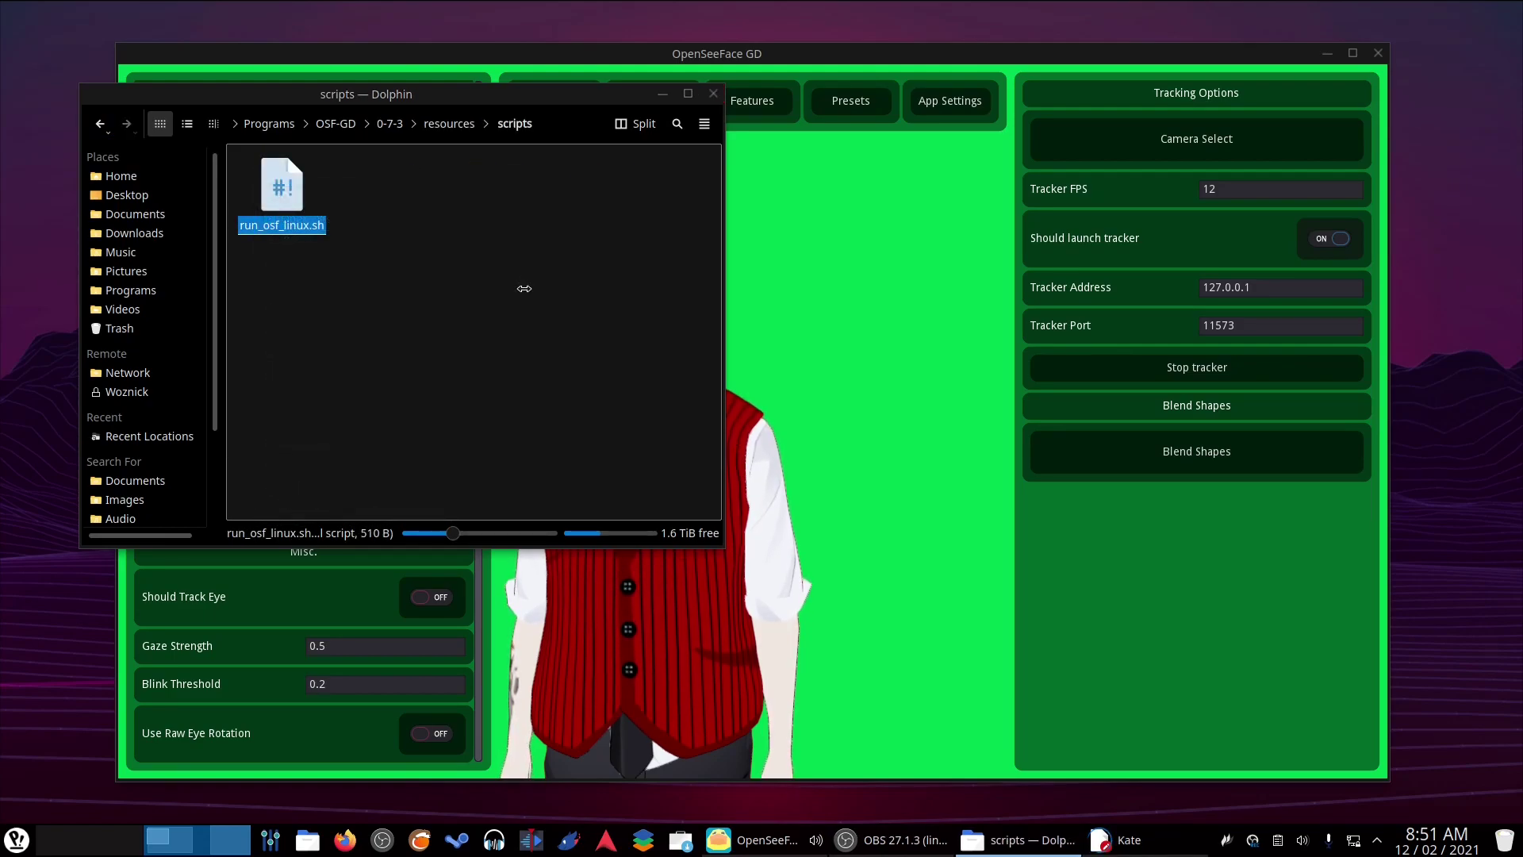
drag(804, 94, 472, 51)
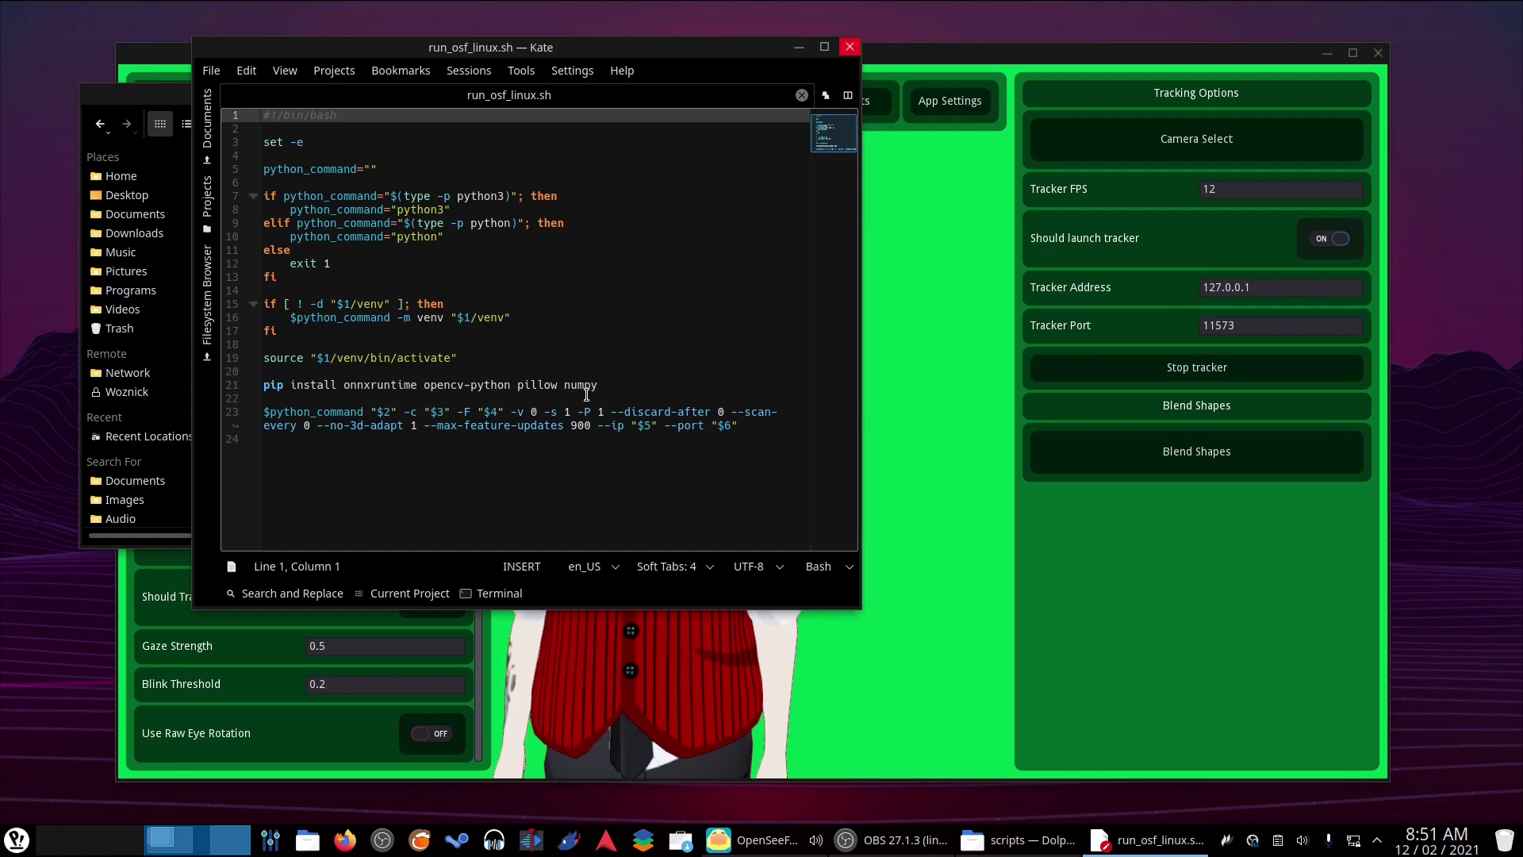
Step: Highlight the pip install line on line 21 to examine the Python packages the script installs
drag(598, 386, 536, 385)
triple_click(266, 388)
drag(263, 389, 549, 389)
click(585, 374)
triple_click(611, 384)
click(442, 501)
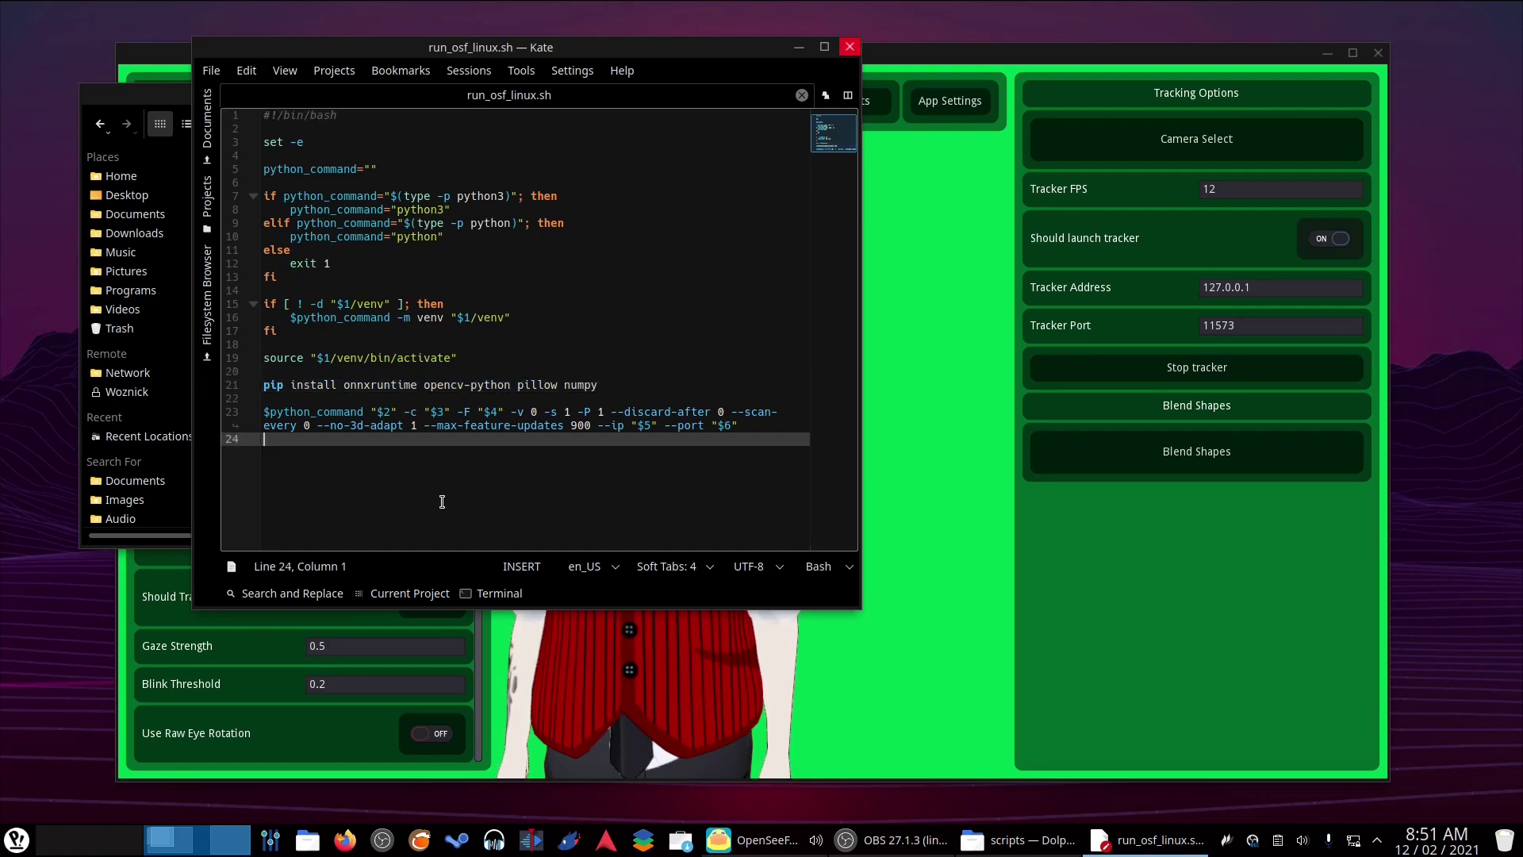
Step: Examine the script's tracker launch command, Python check and virtual environment section, and close the editor
click(226, 413)
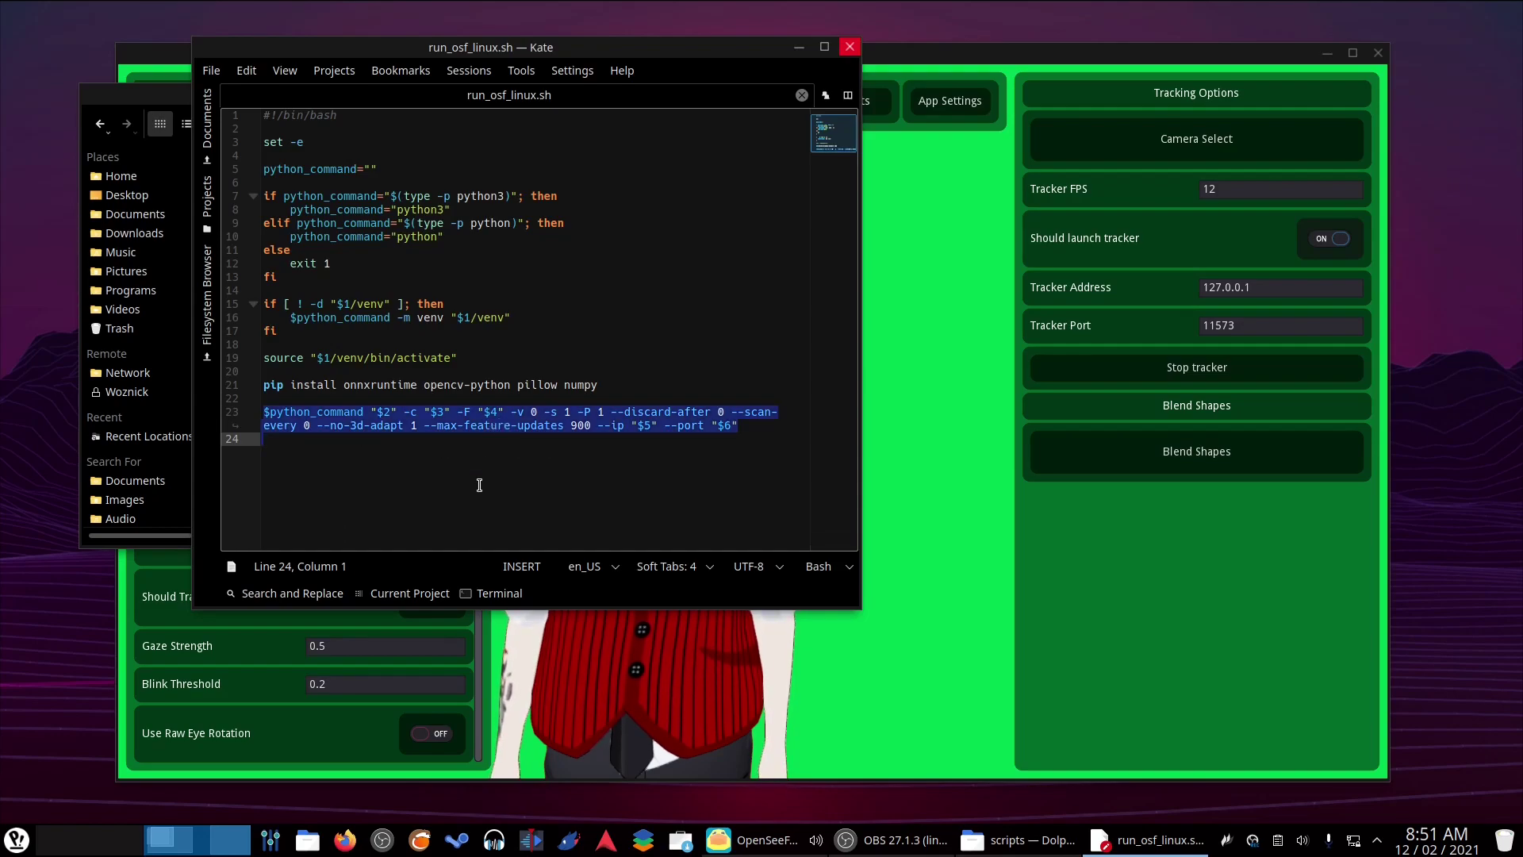
drag(235, 196, 238, 215)
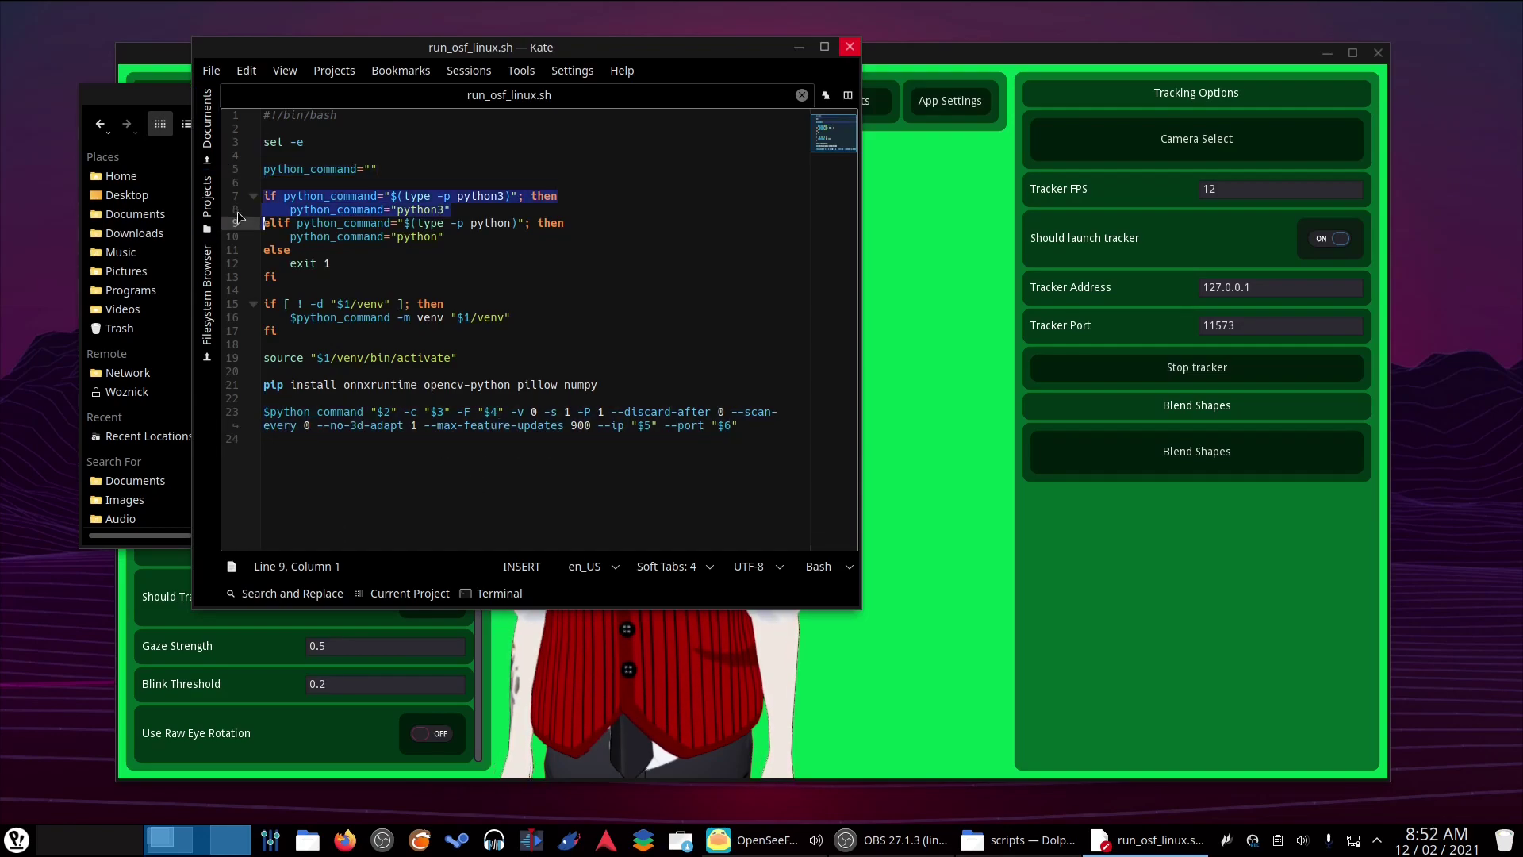
click(237, 305)
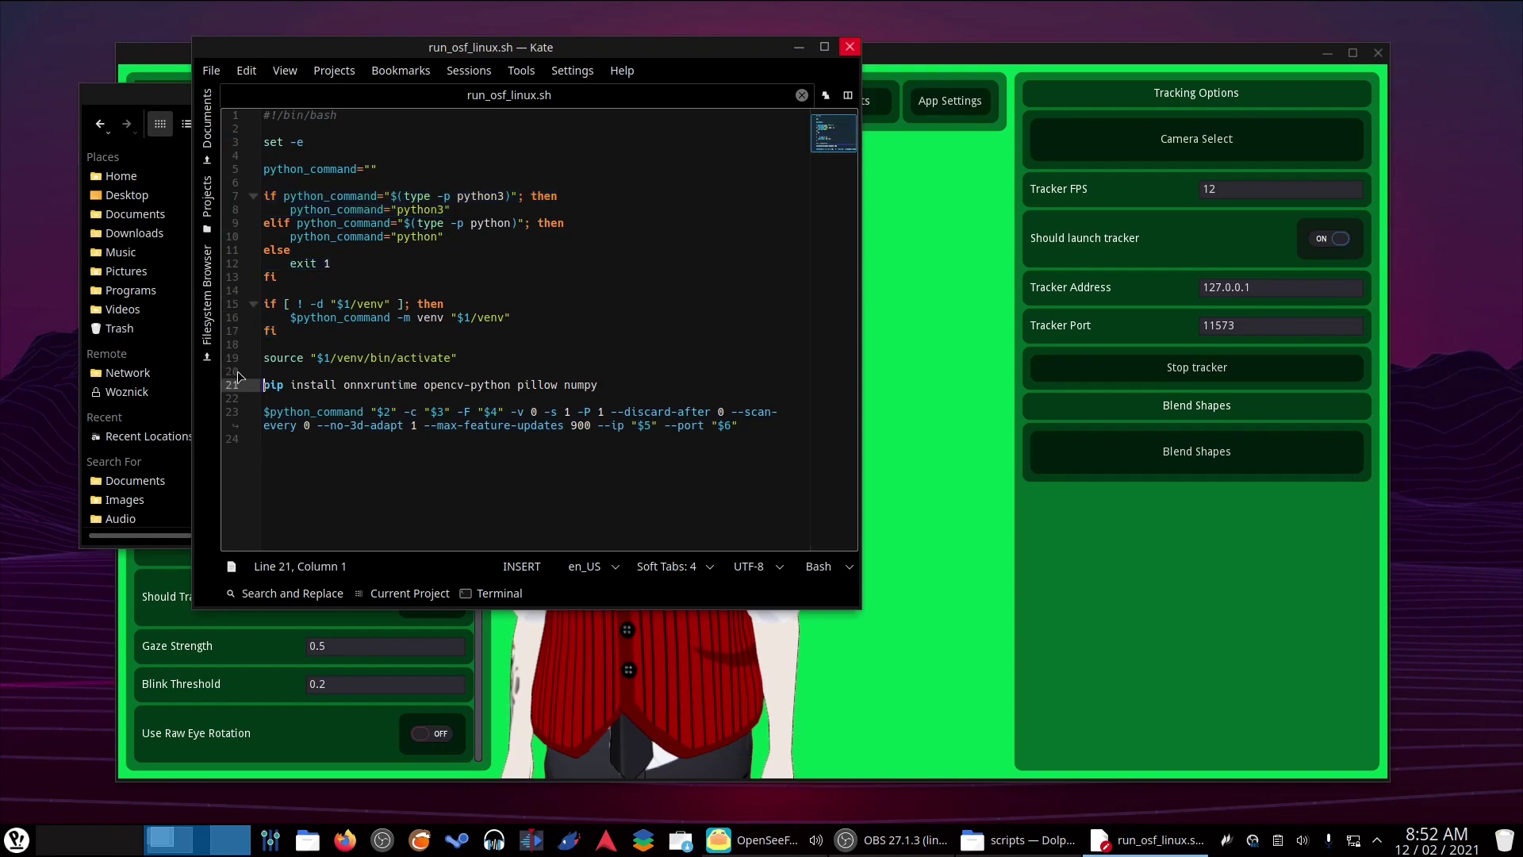
key(ctrl+q)
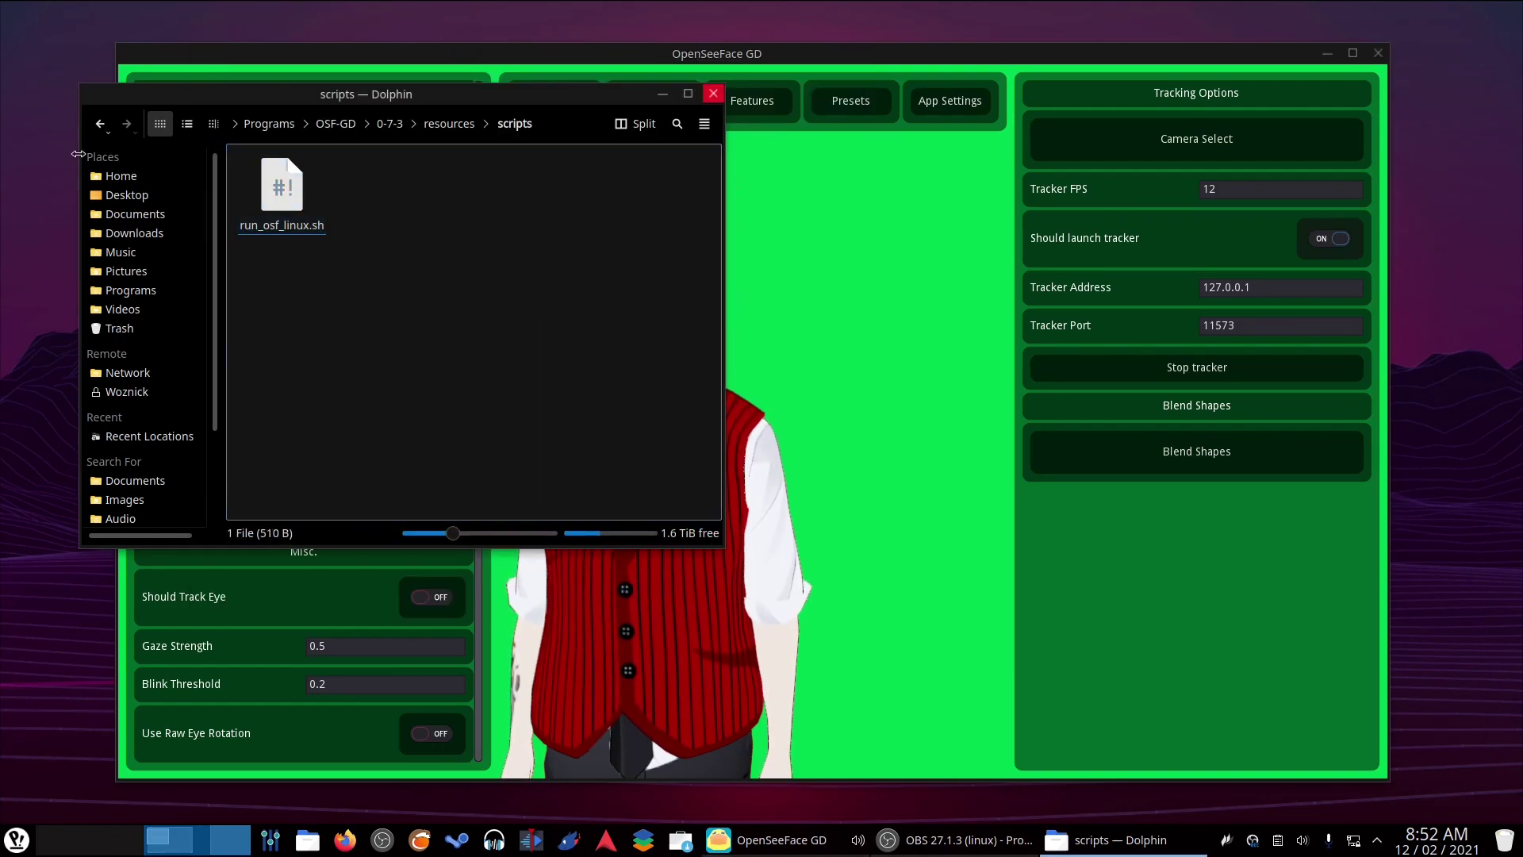
Step: Look inside the translations folder under resources and return to the 0-7-3 folder
click(100, 124)
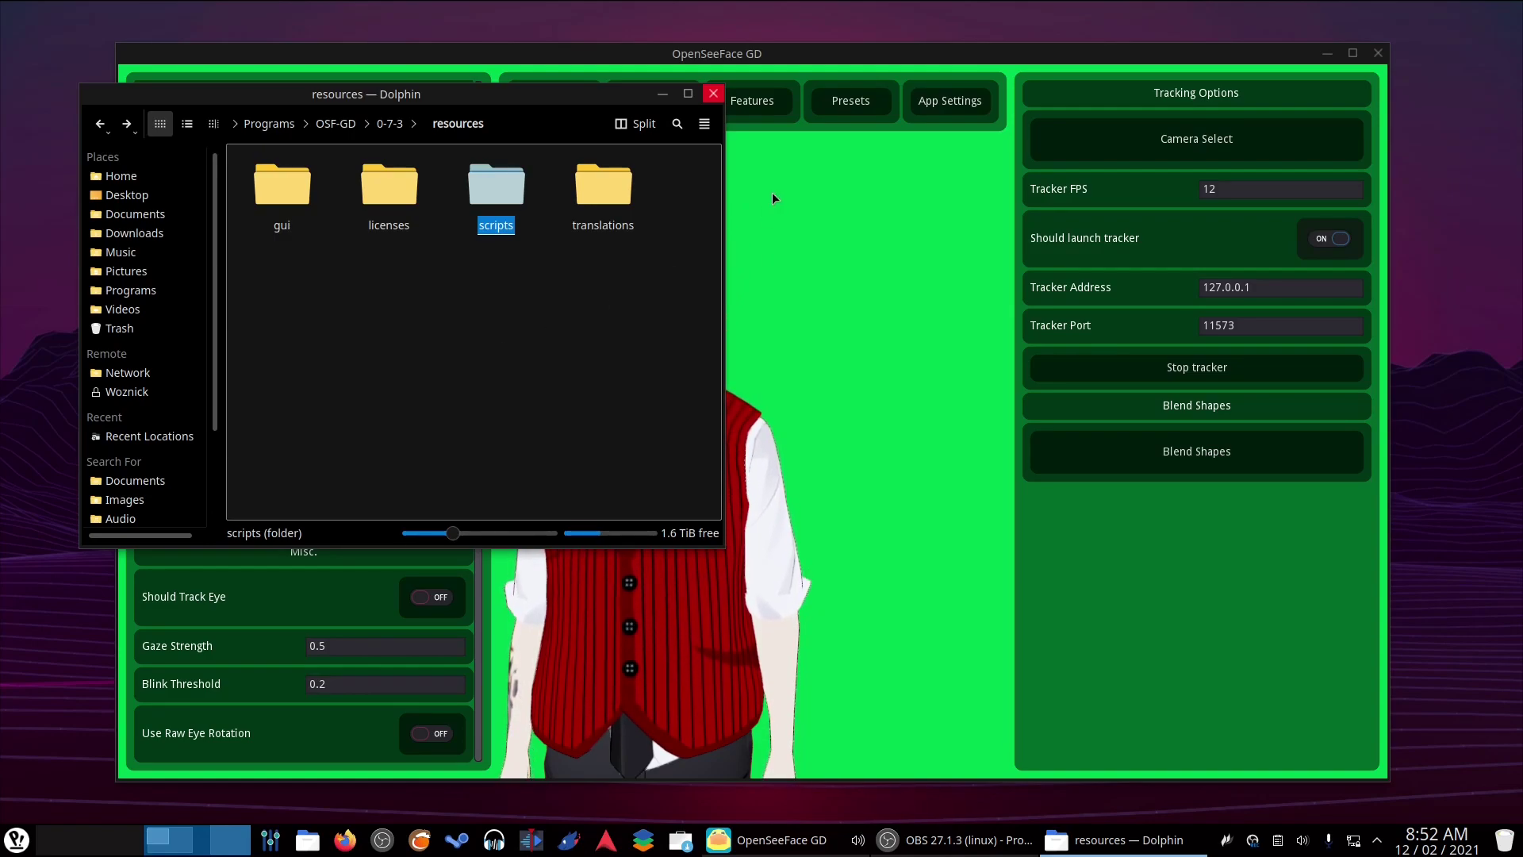
click(584, 188)
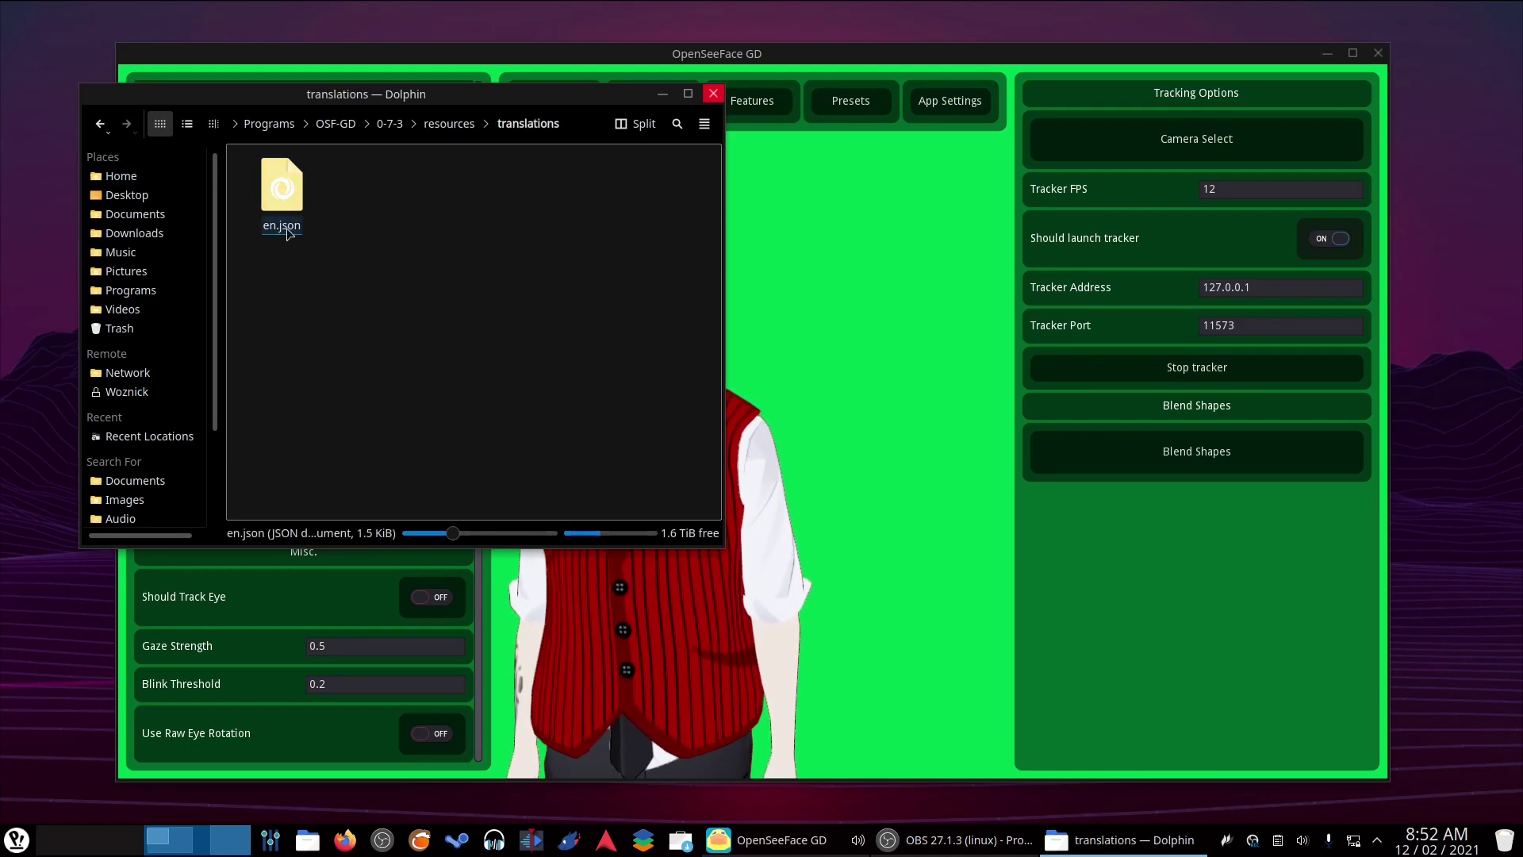
click(101, 125)
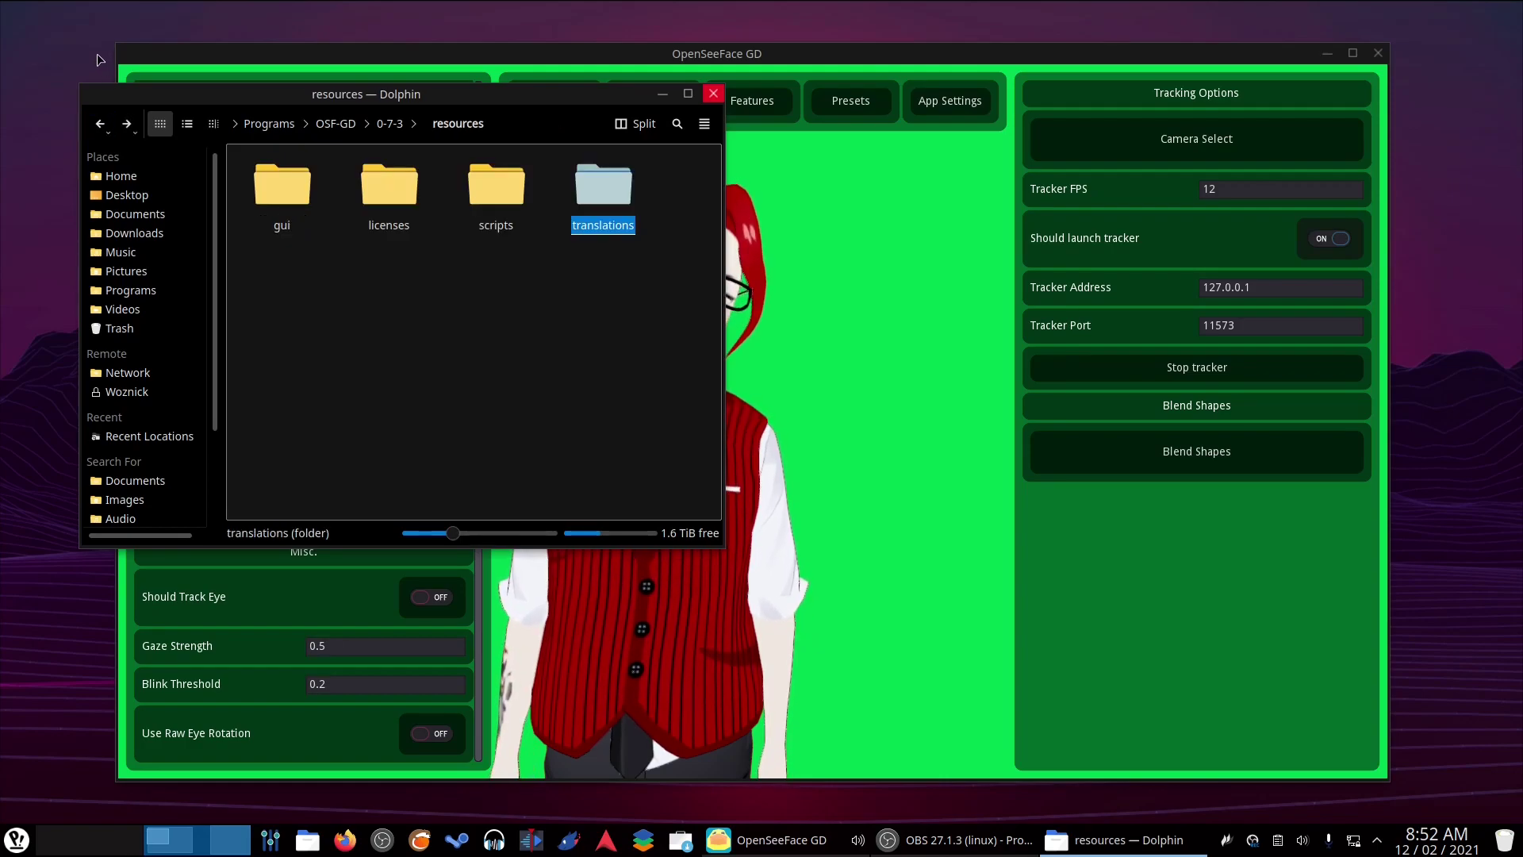
click(99, 125)
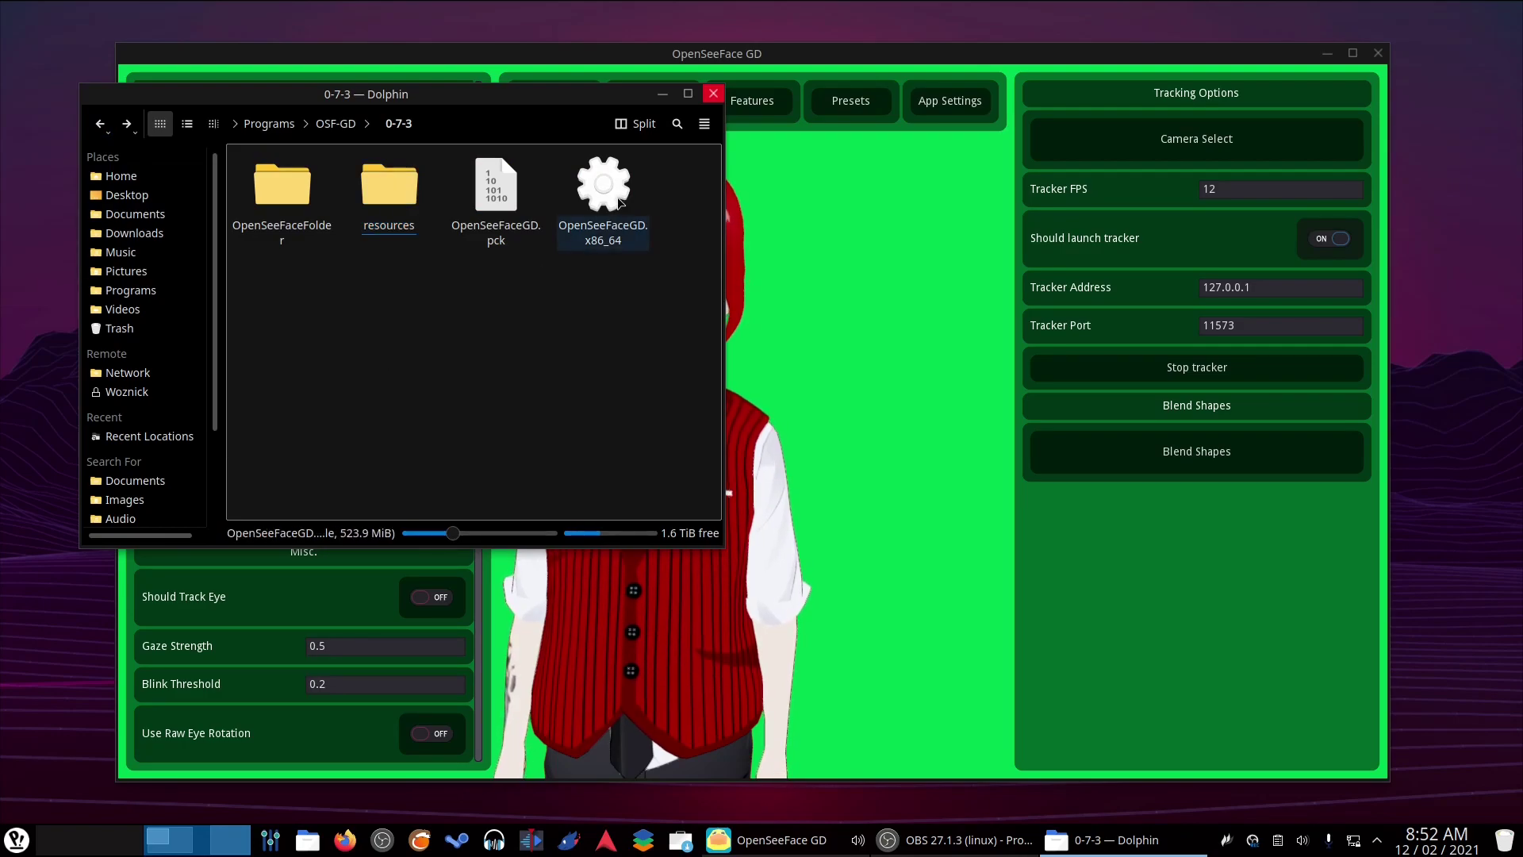
Step: Point out the OpenSeeFaceGD.x86_64 executable, search the application launcher for openseeface, and close the file manager
click(611, 182)
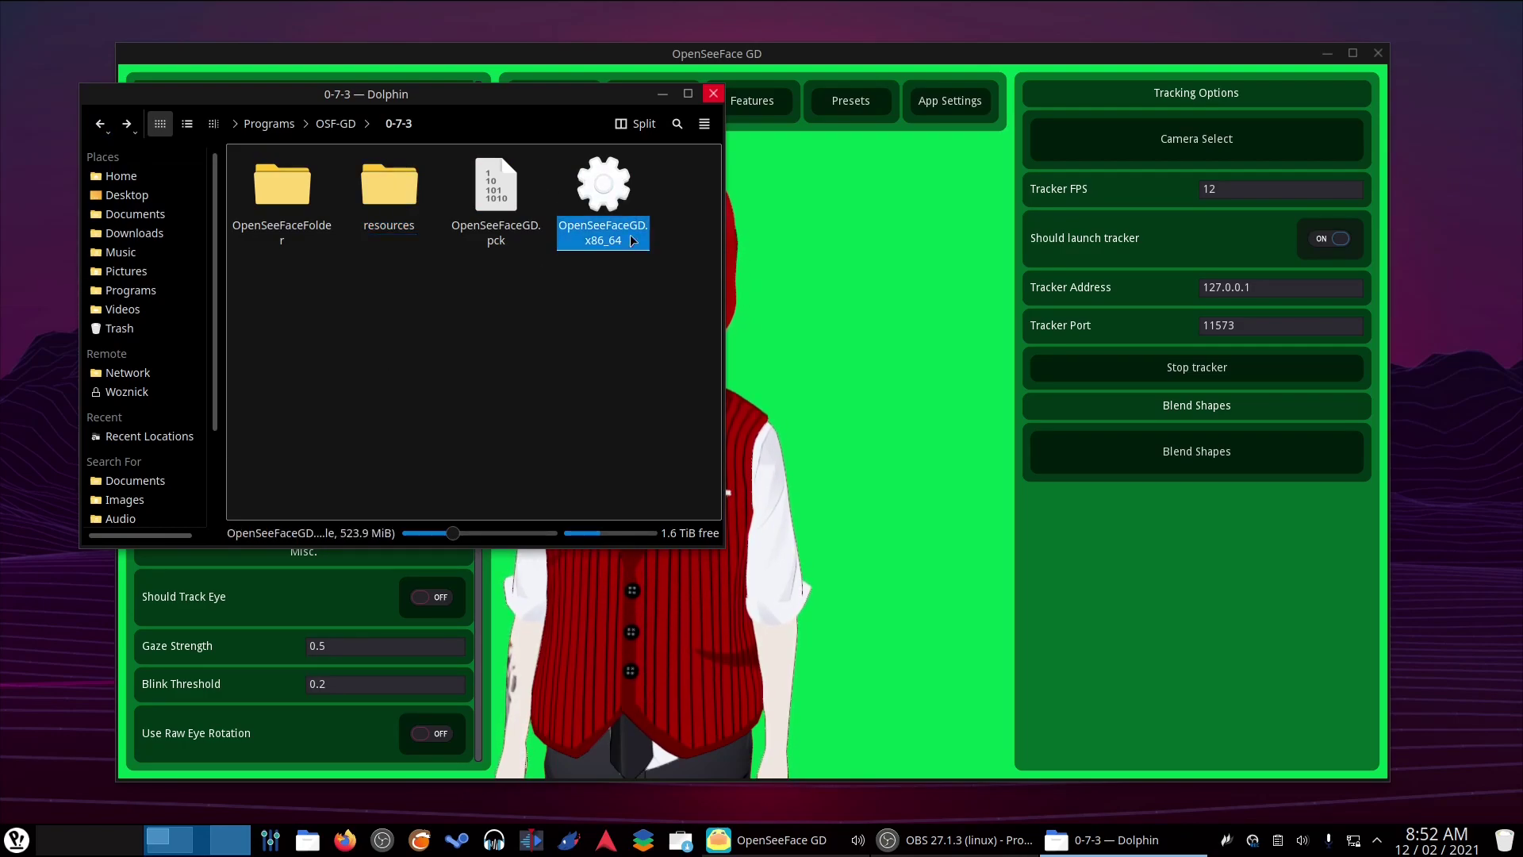
click(15, 843)
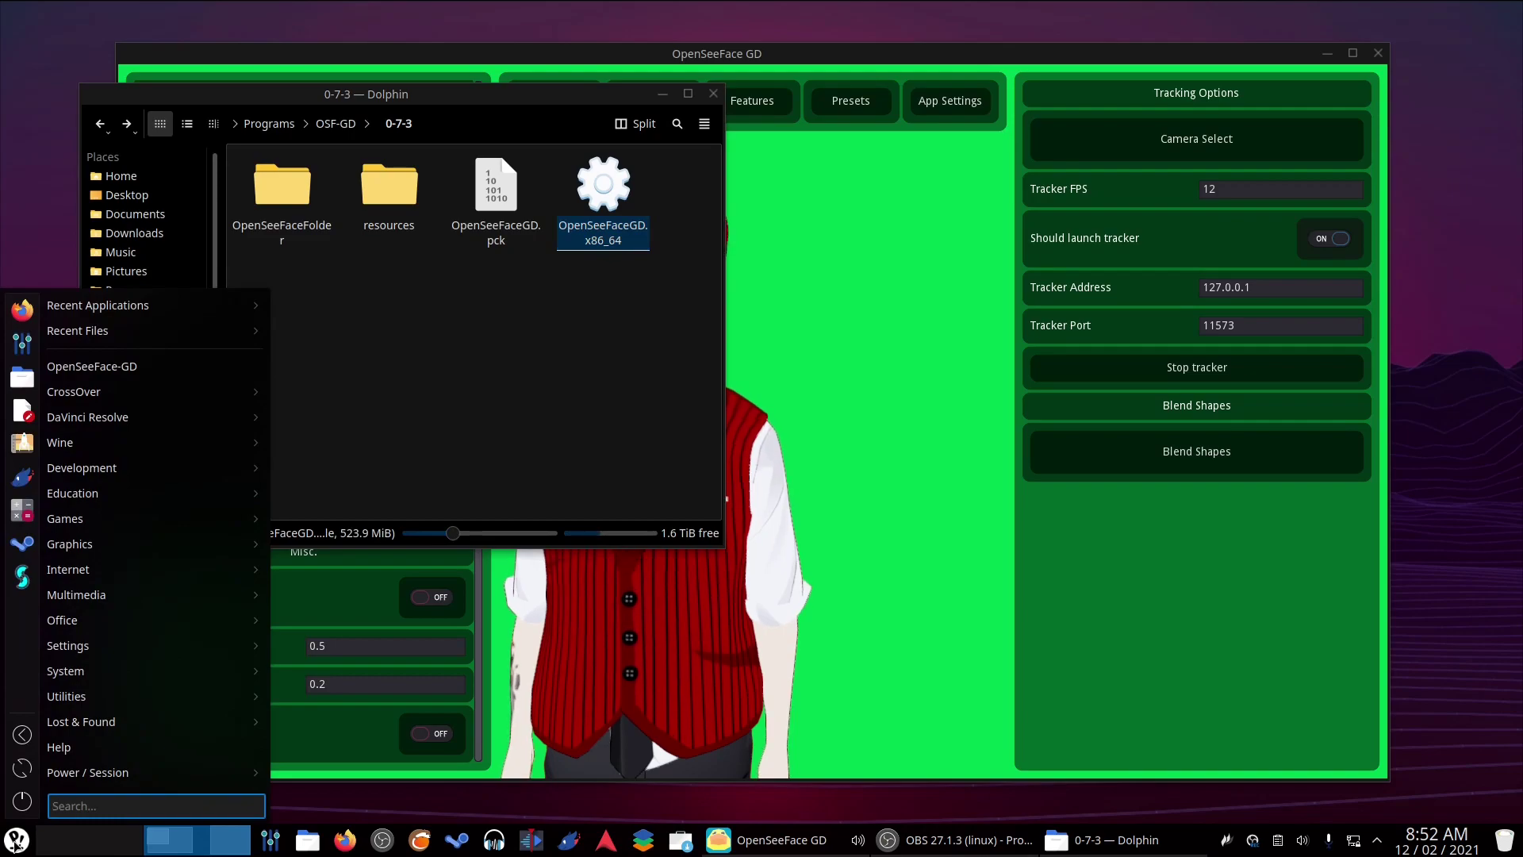
text(openseeface)
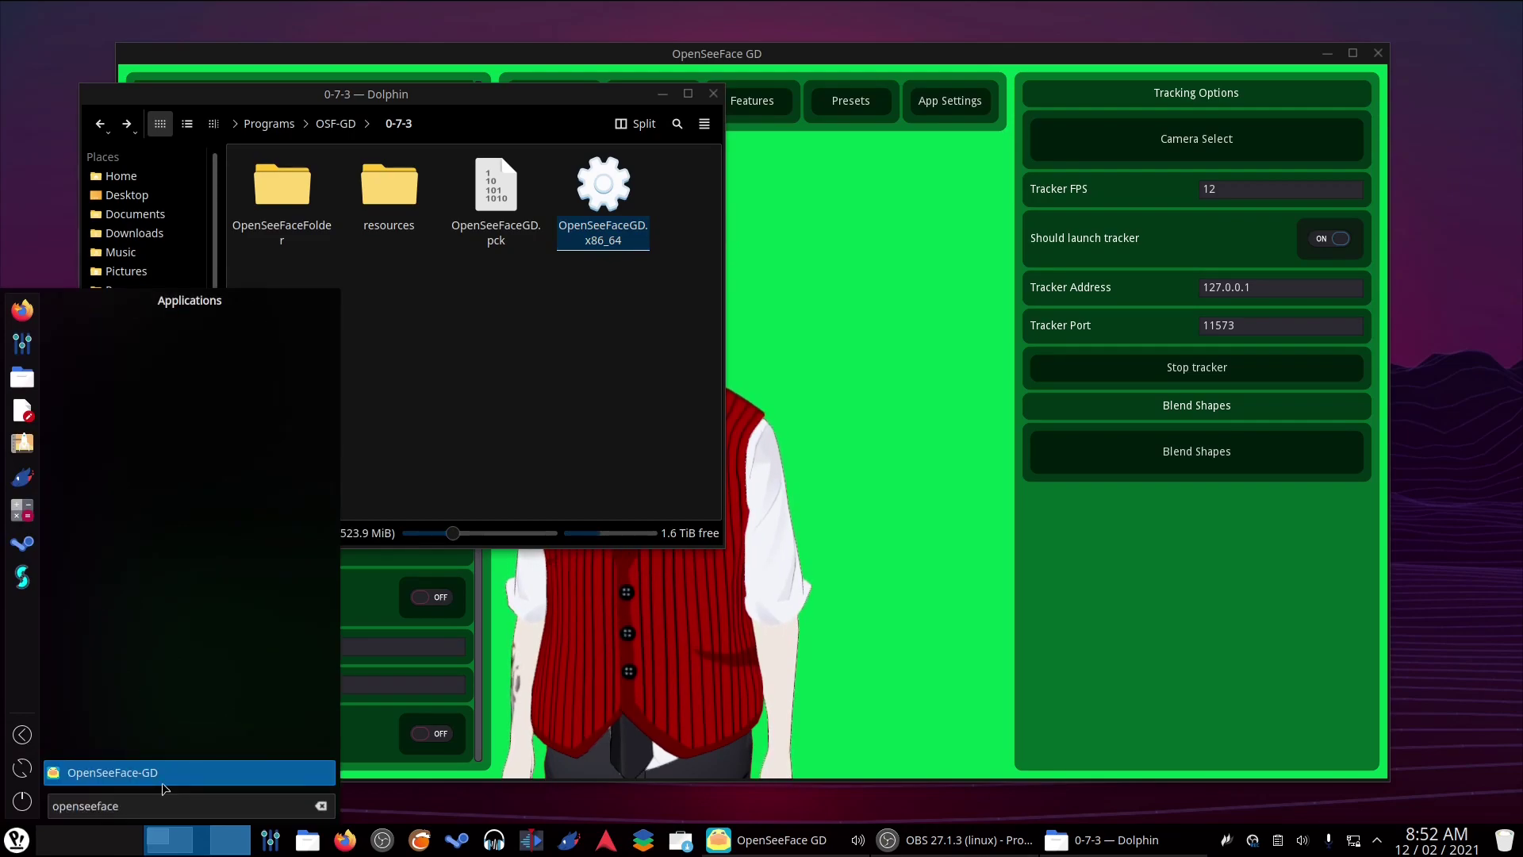
click(534, 357)
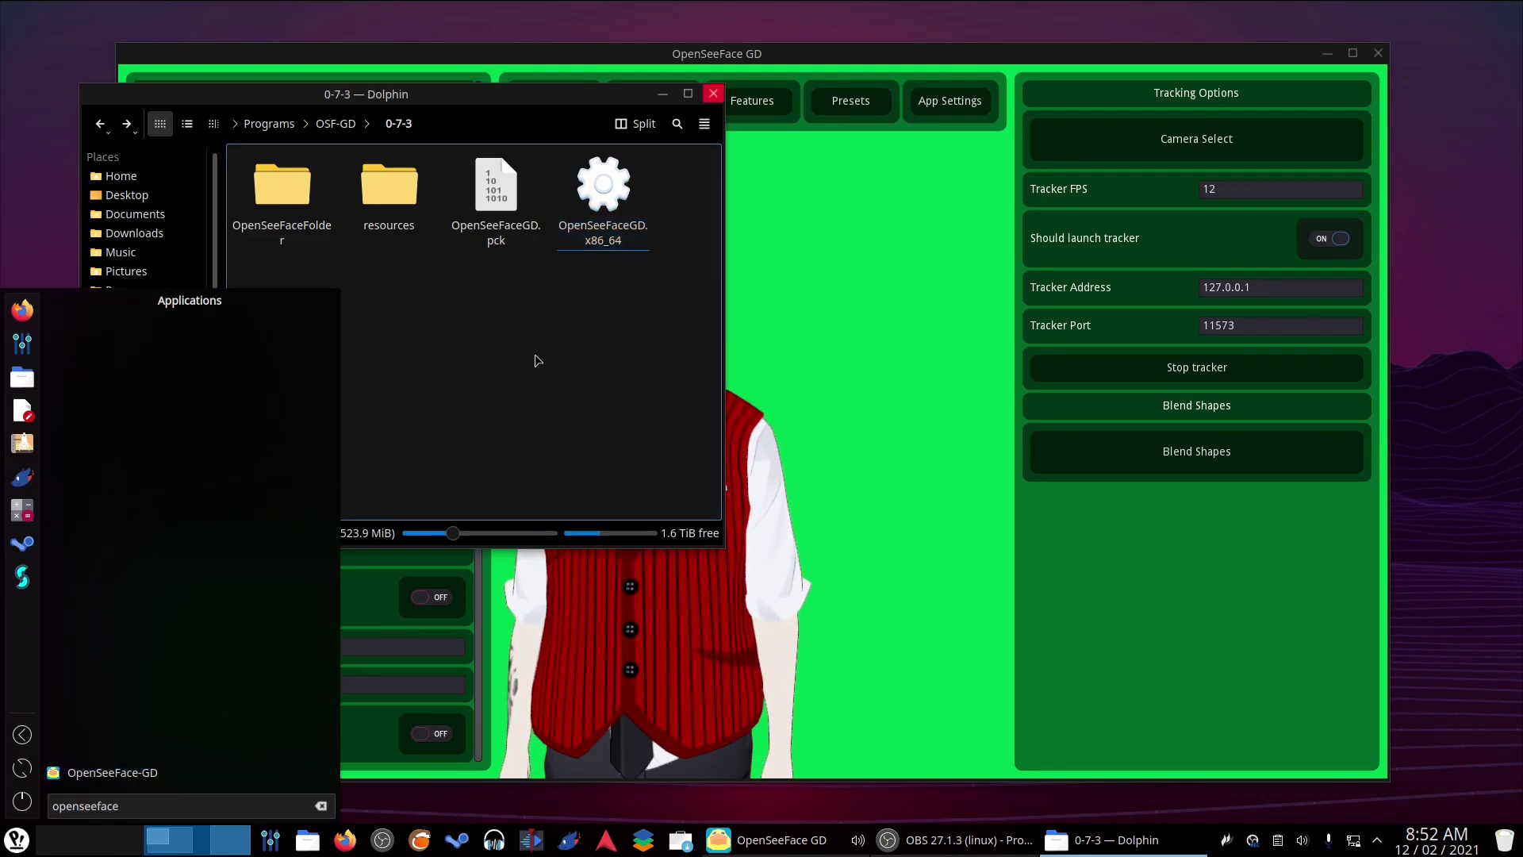
key(ctrl+q)
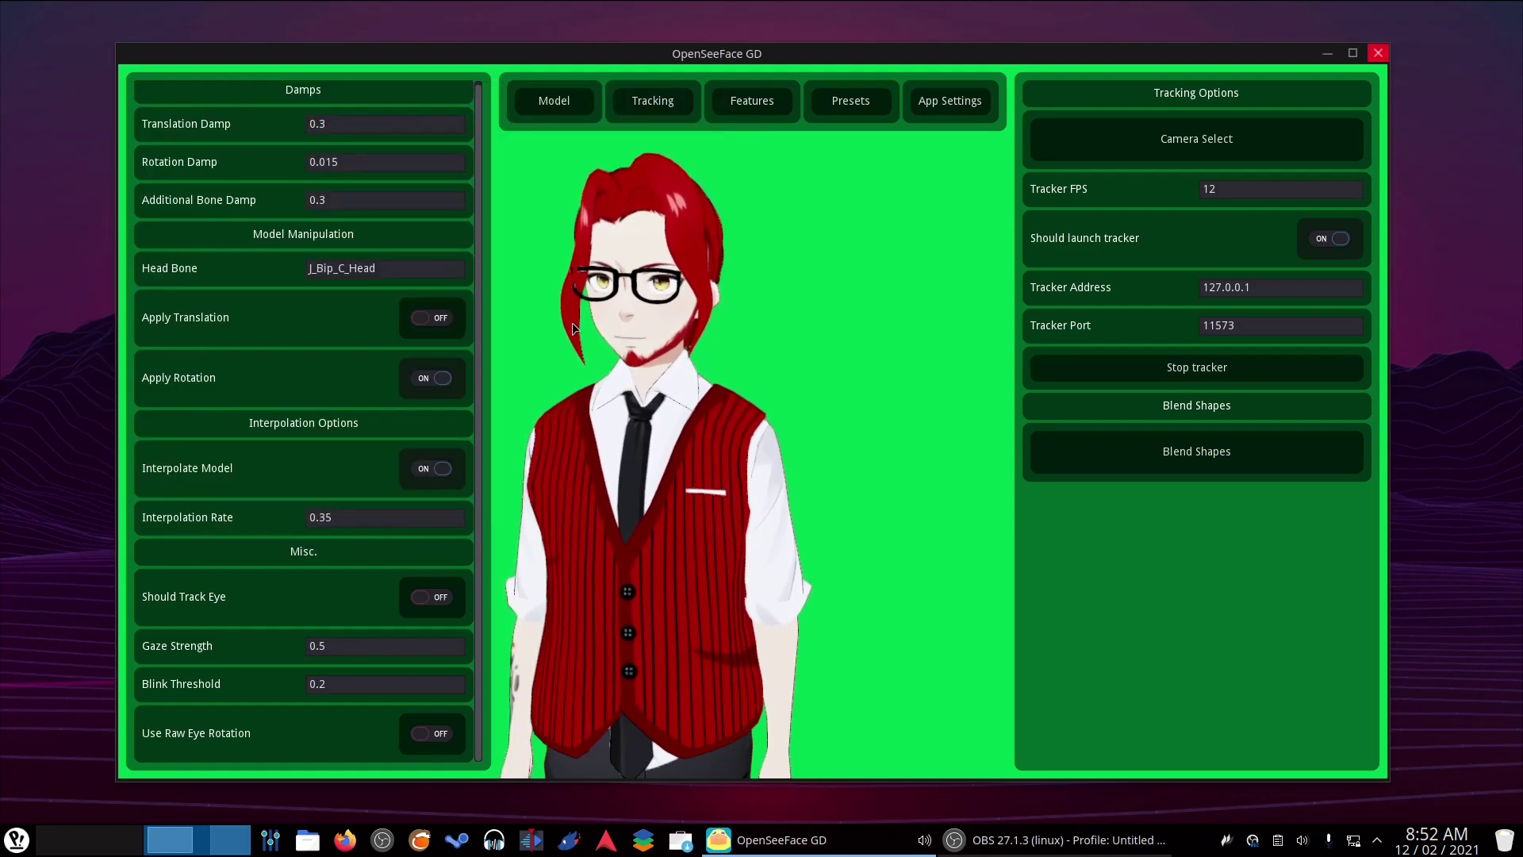
Step: Open the built-in props under Features, check the Environment entry, and select Main Light with its shadow disabled
click(751, 102)
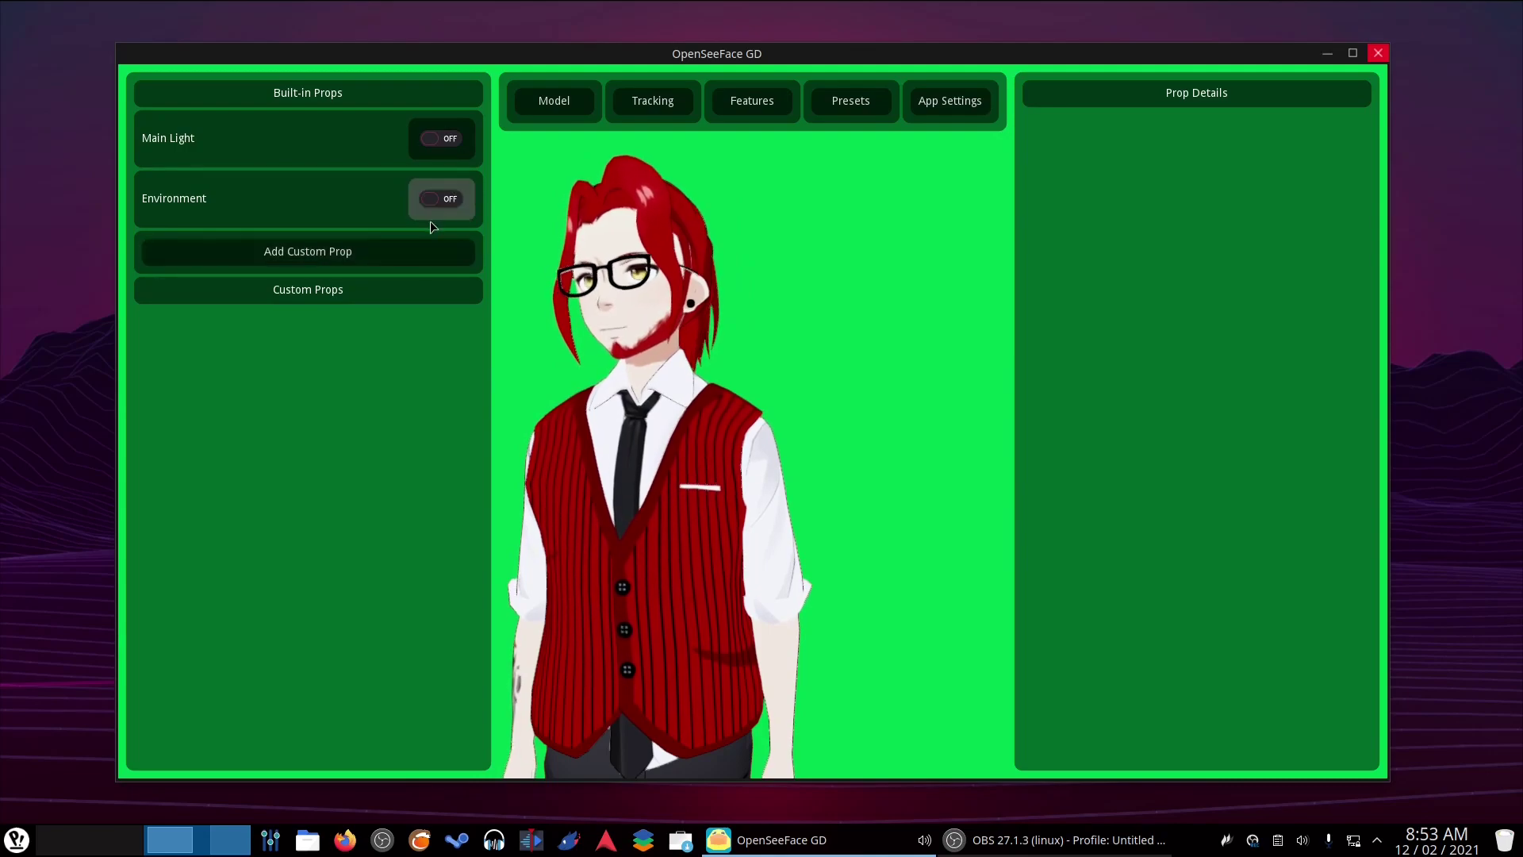
click(447, 143)
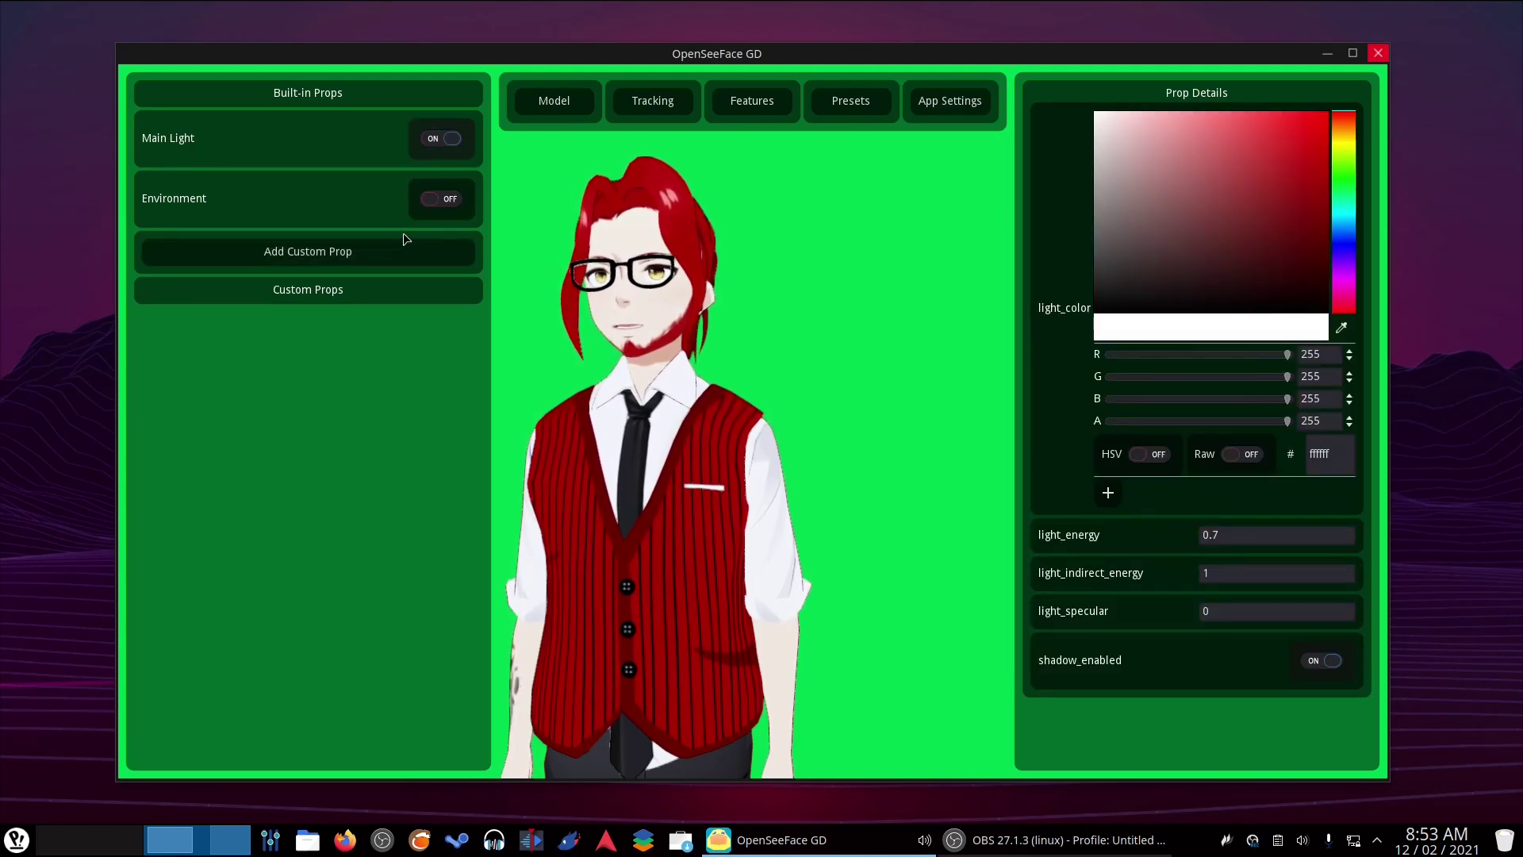
click(451, 203)
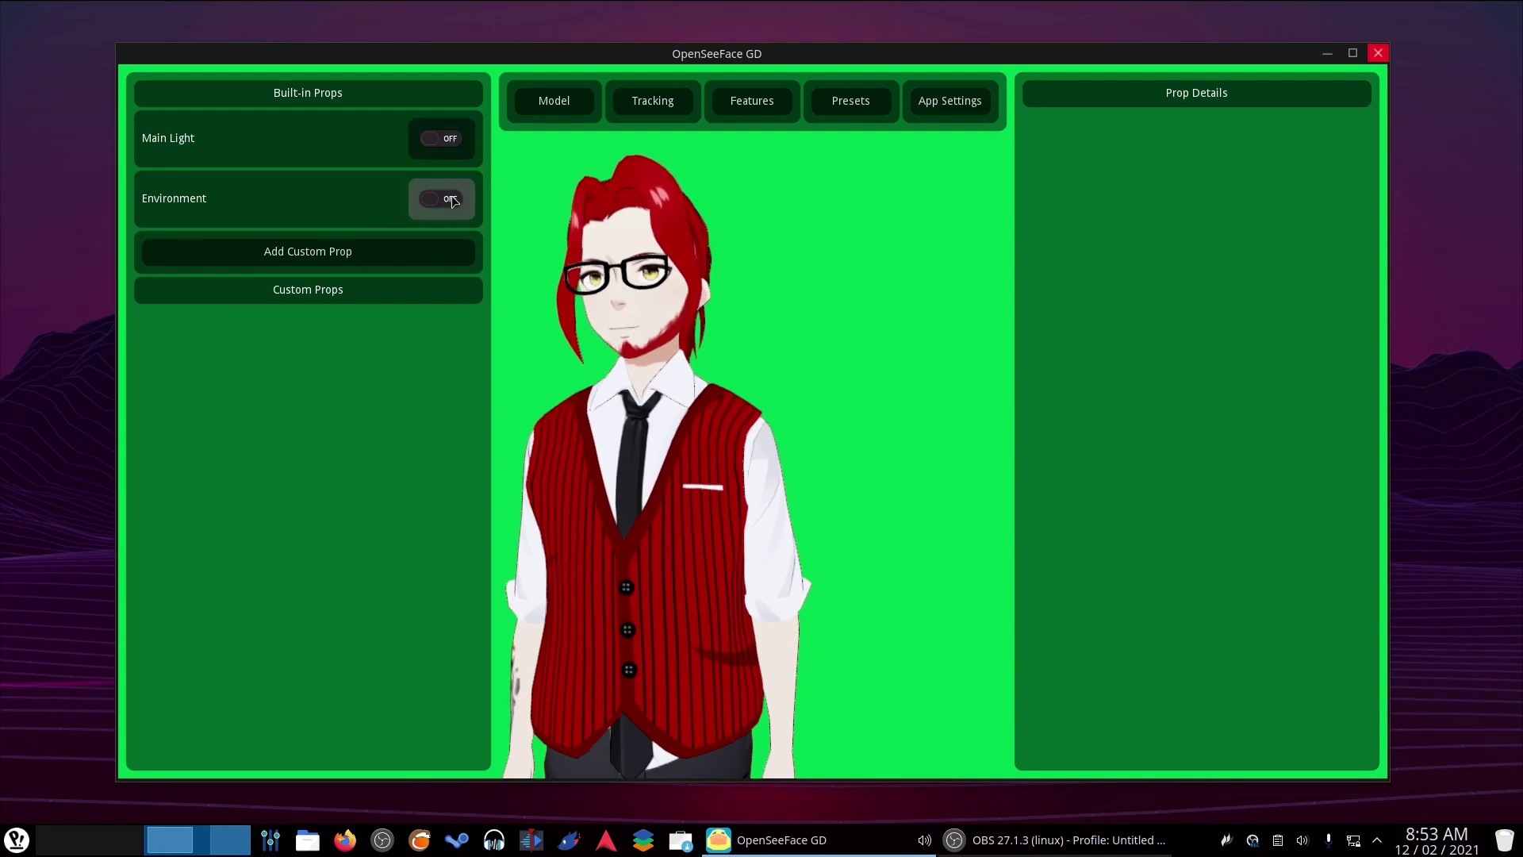
click(445, 205)
click(460, 146)
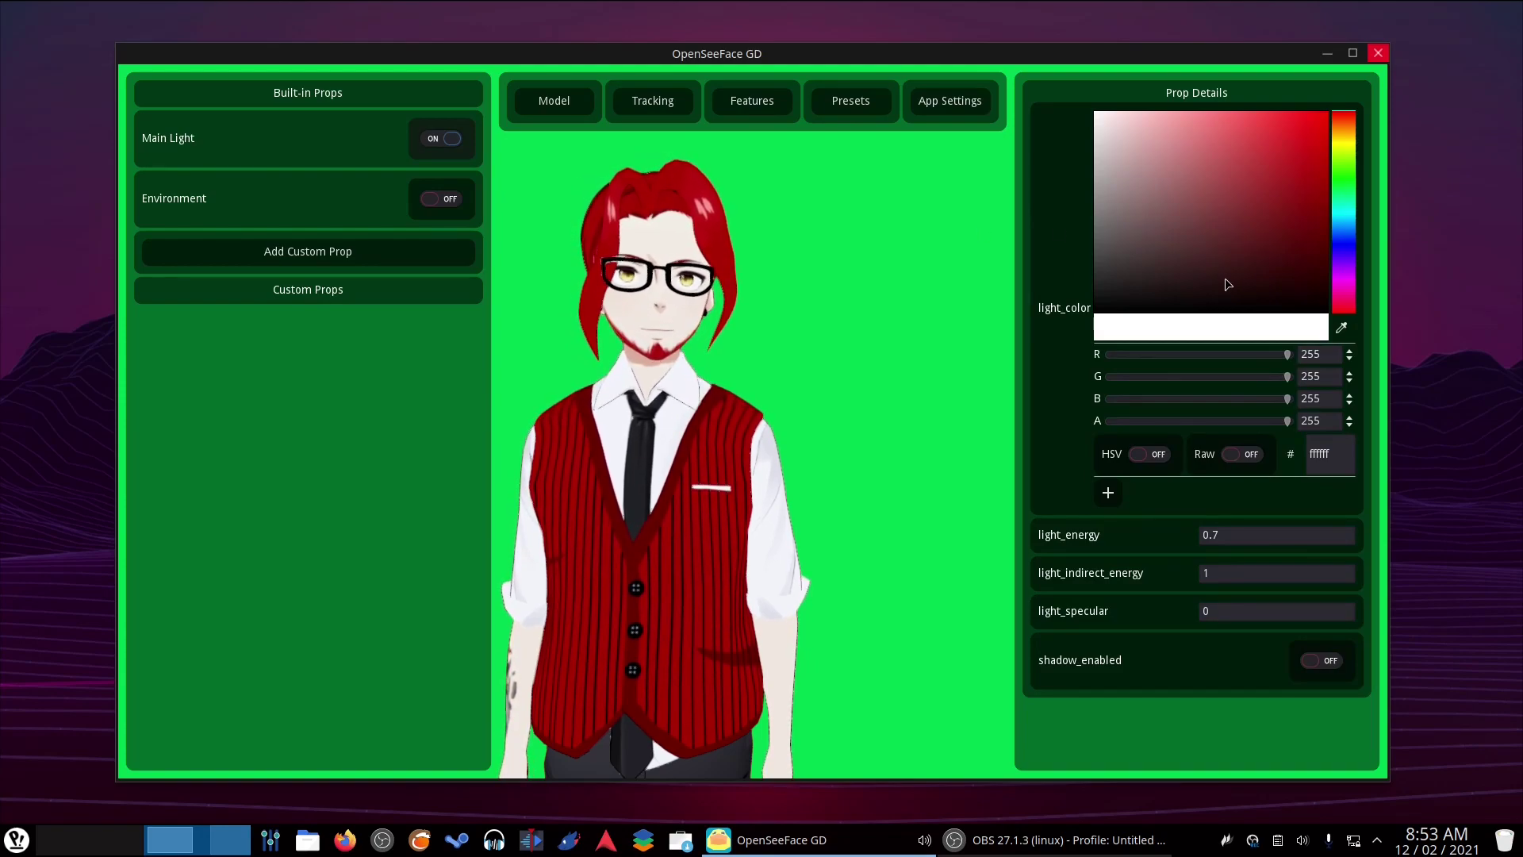
Step: Try different main light colours, including green 3eaa3a and red 9d3030, and return the light to white
click(1349, 176)
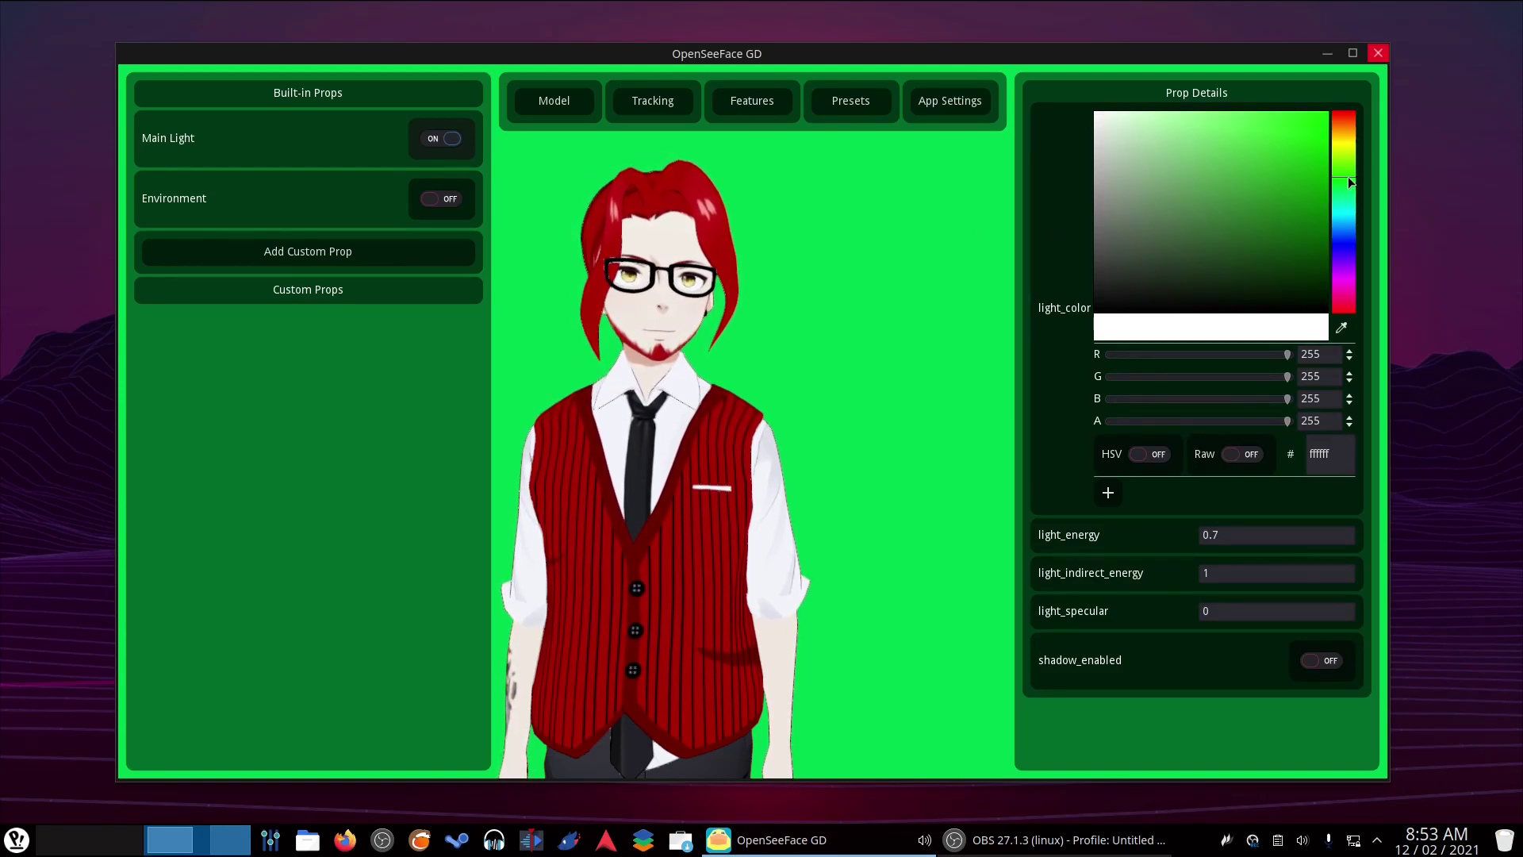
drag(1274, 206, 1249, 178)
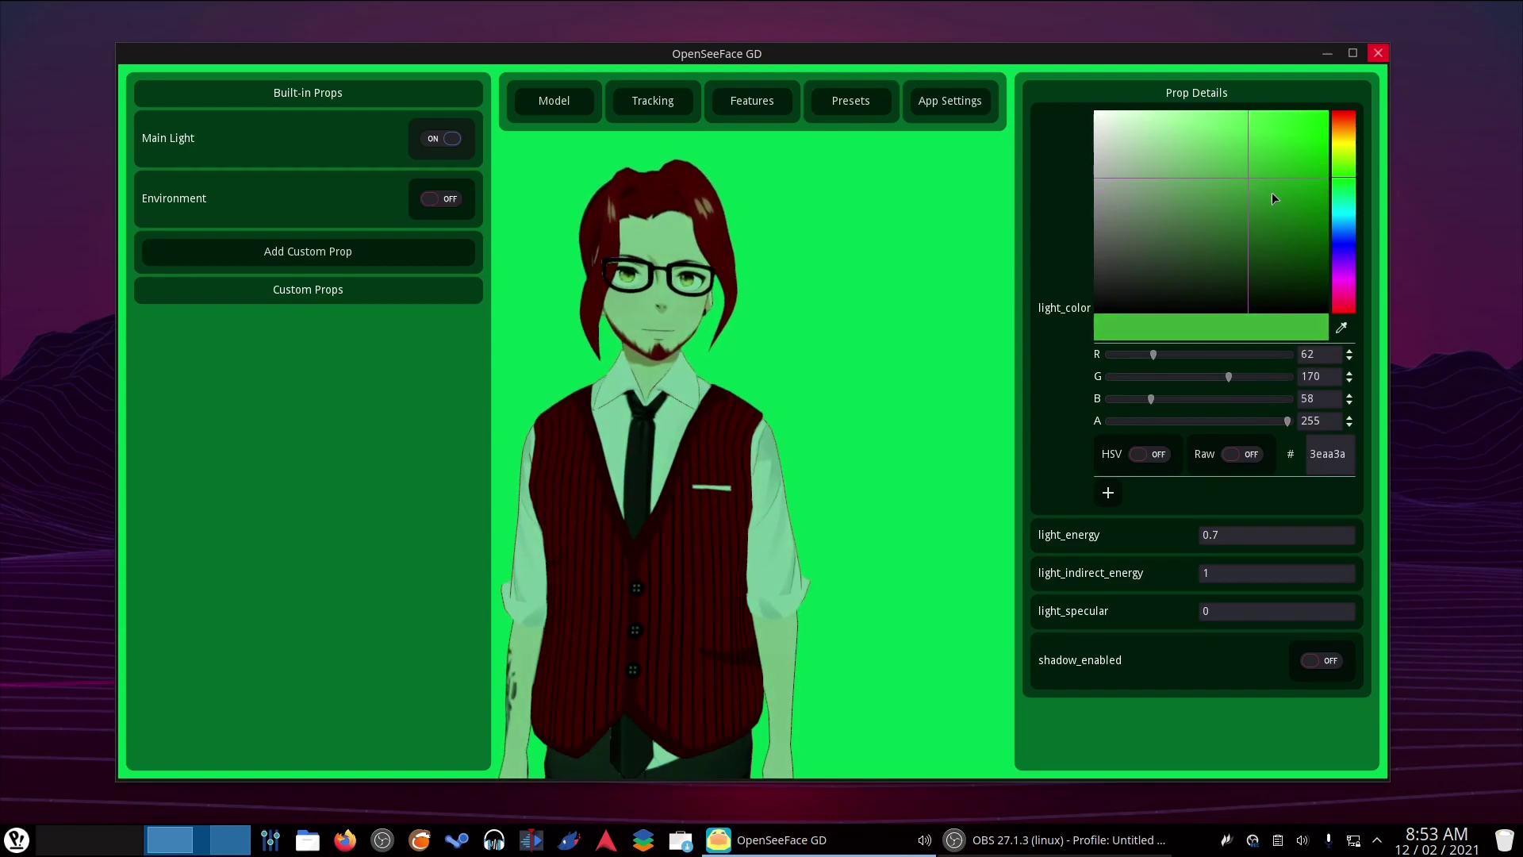
click(1349, 237)
mouse_move(1347, 239)
mouse_down()
mouse_move(1346, 290)
mouse_move(1255, 240)
mouse_move(1260, 193)
mouse_up()
mouse_move(1333, 298)
mouse_down()
mouse_move(1340, 127)
mouse_move(1356, 316)
mouse_move(1368, 261)
mouse_move(1366, 312)
mouse_move(1369, 275)
mouse_move(1368, 369)
mouse_move(1366, 214)
mouse_move(1364, 353)
mouse_up()
mouse_move(1353, 250)
mouse_down()
mouse_move(1349, 309)
mouse_move(1348, 113)
mouse_up()
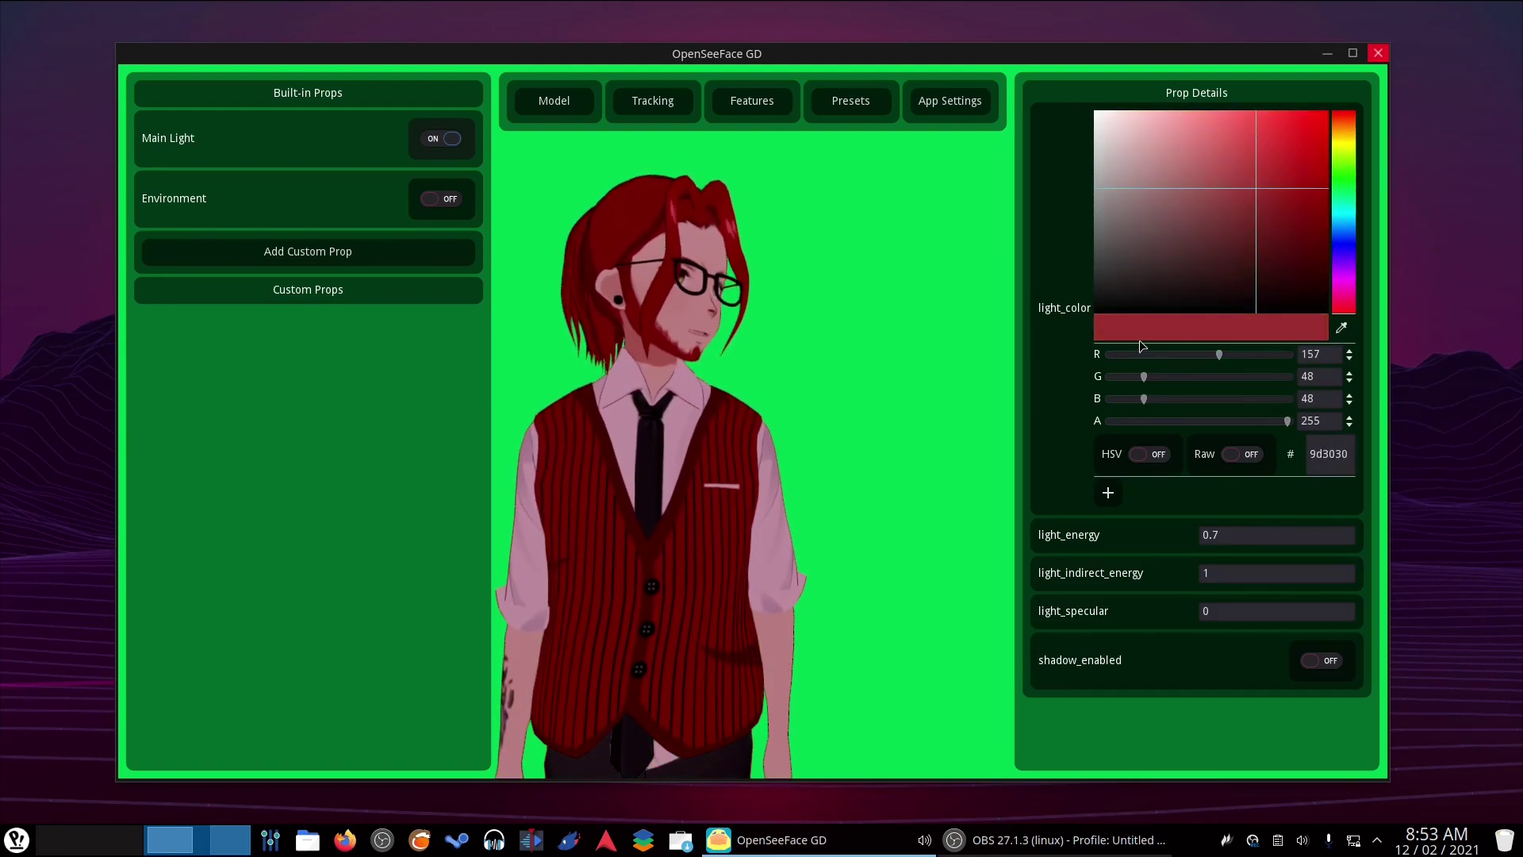
drag(1174, 262, 1035, 43)
Step: Switch from the Main Light to the Environment prop and set its ambient light colour to white
click(441, 138)
click(441, 199)
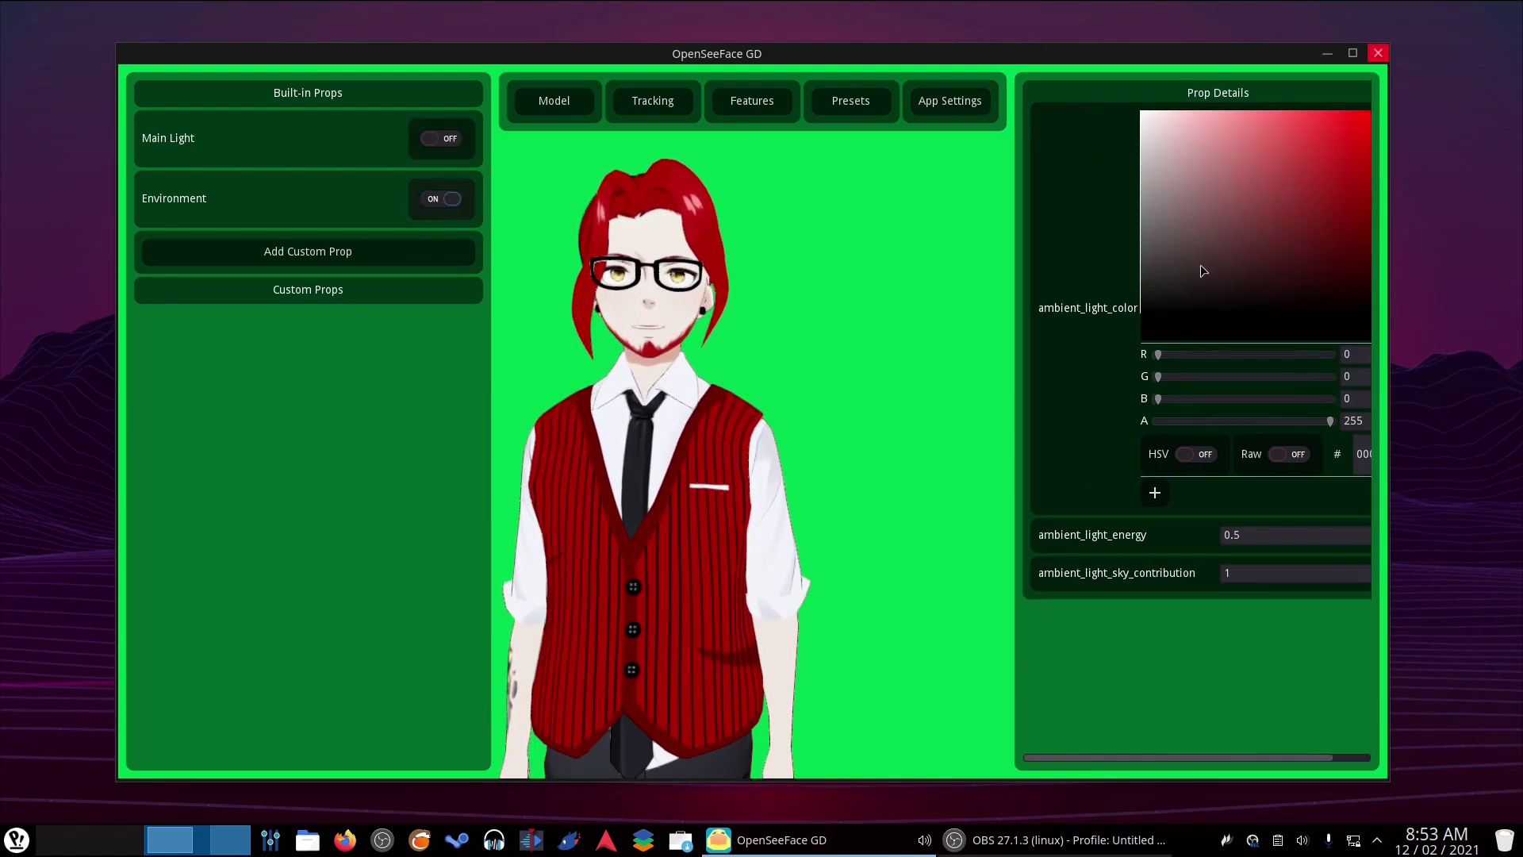
drag(1194, 151, 1110, 54)
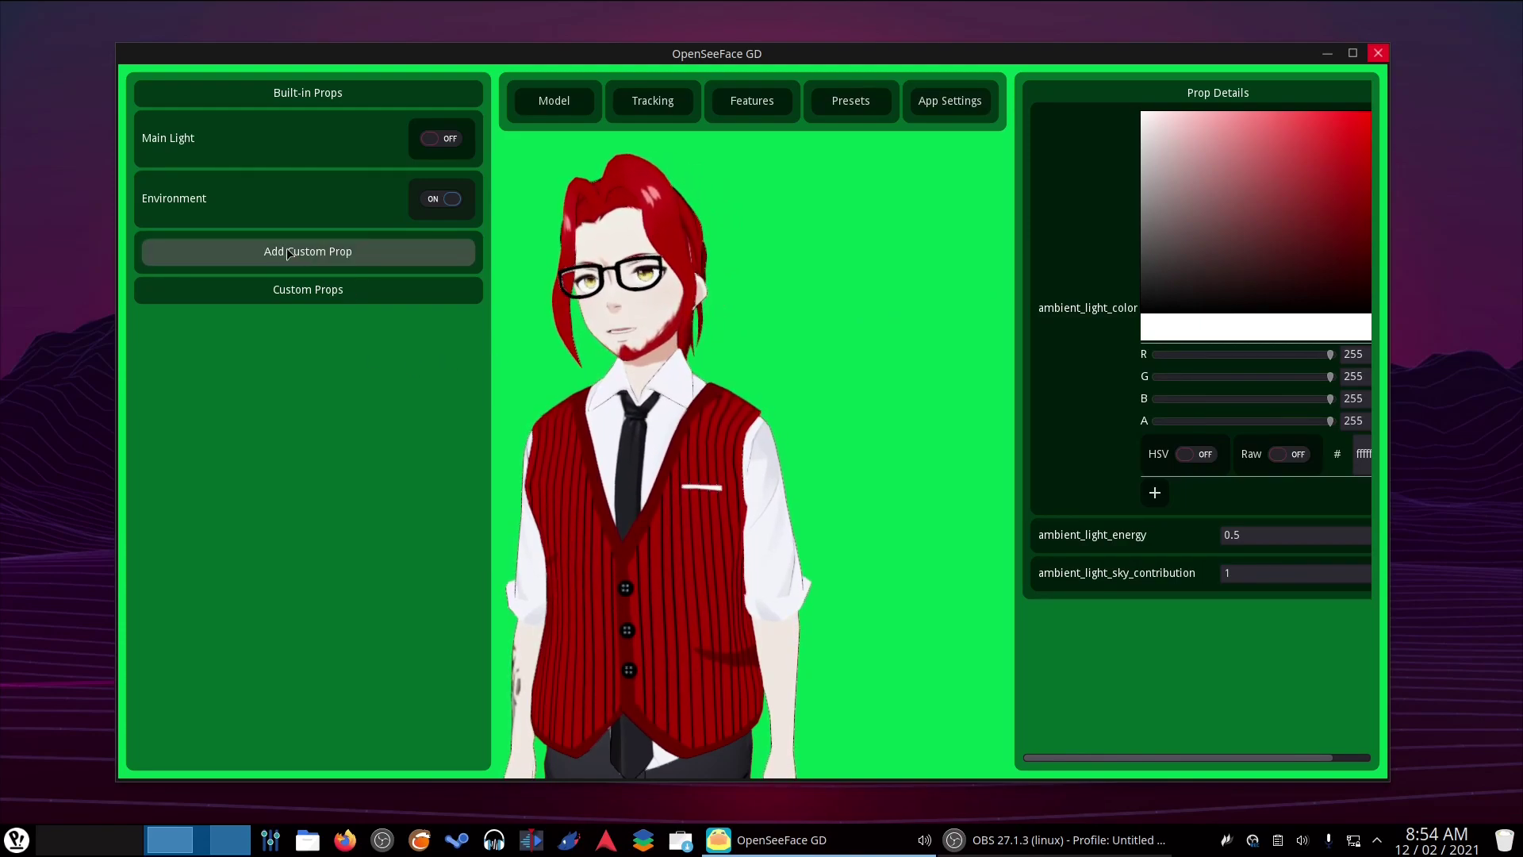
Step: Open the saved presets and try to delete the two entries named invalid
click(816, 111)
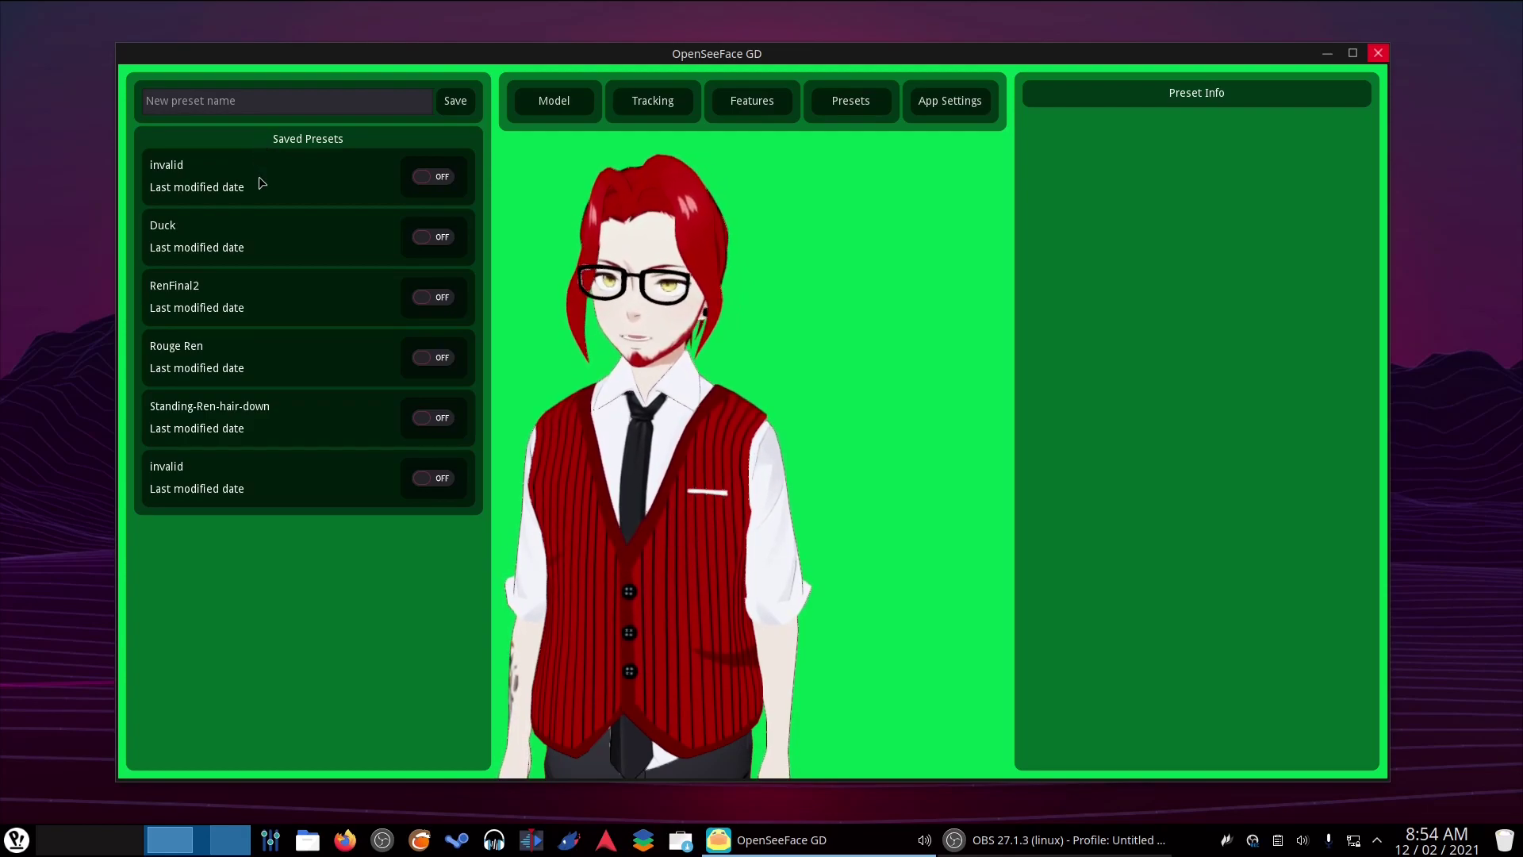
click(463, 182)
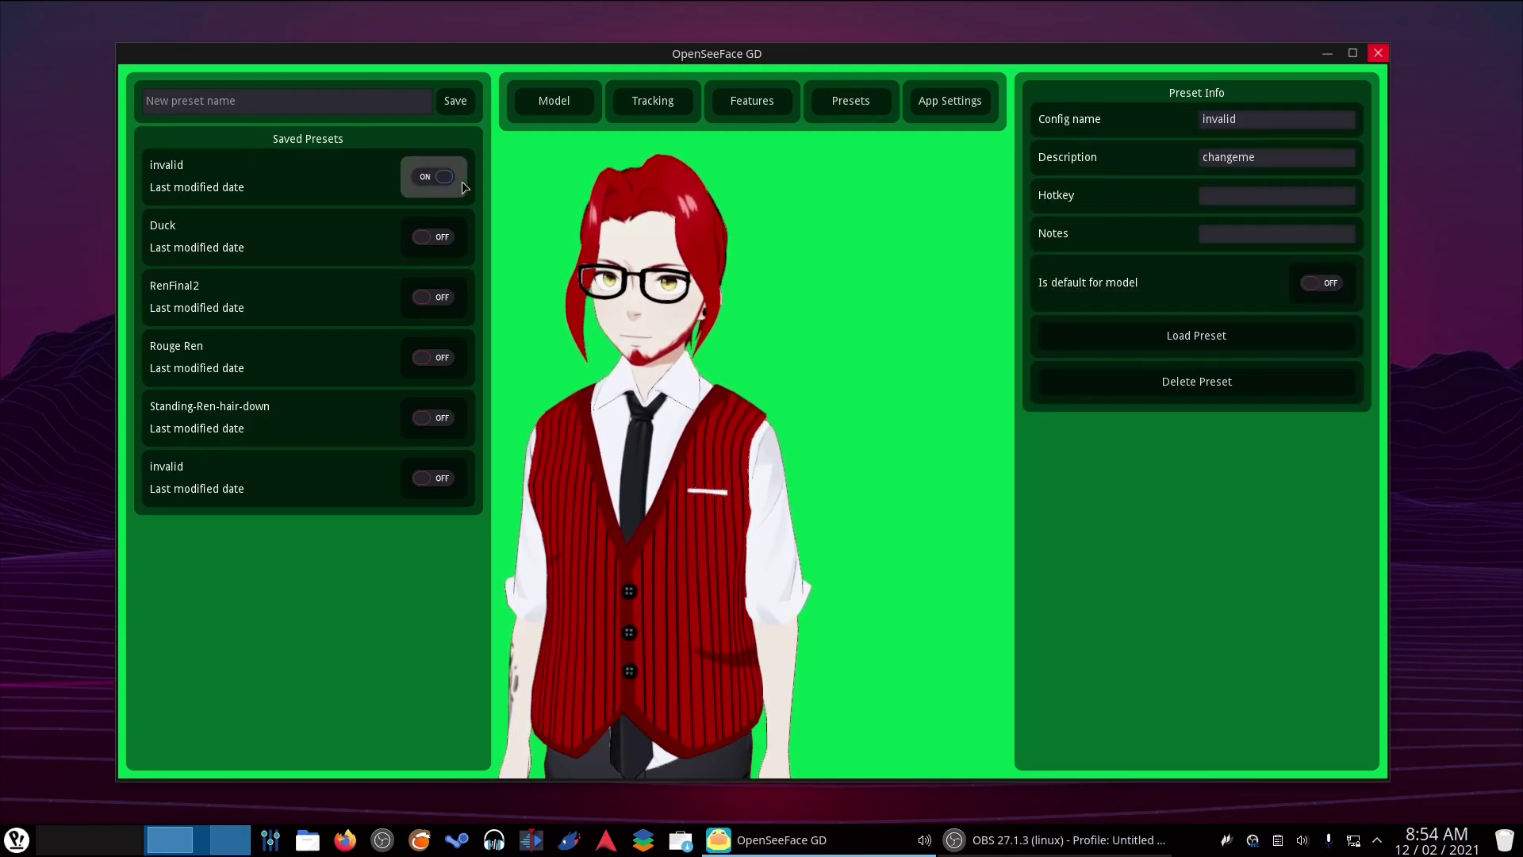
click(1232, 384)
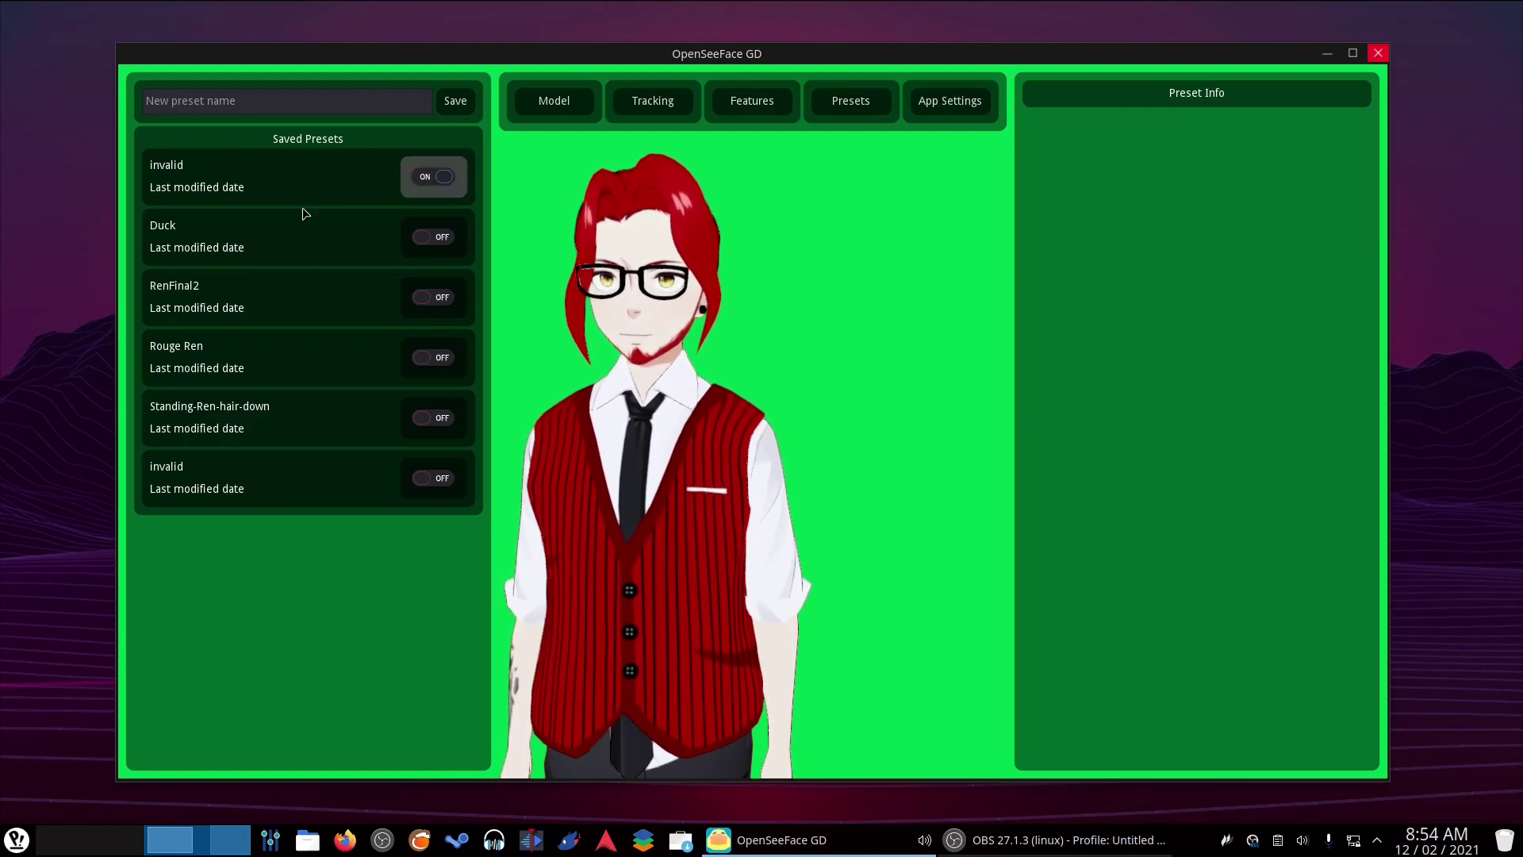
click(430, 481)
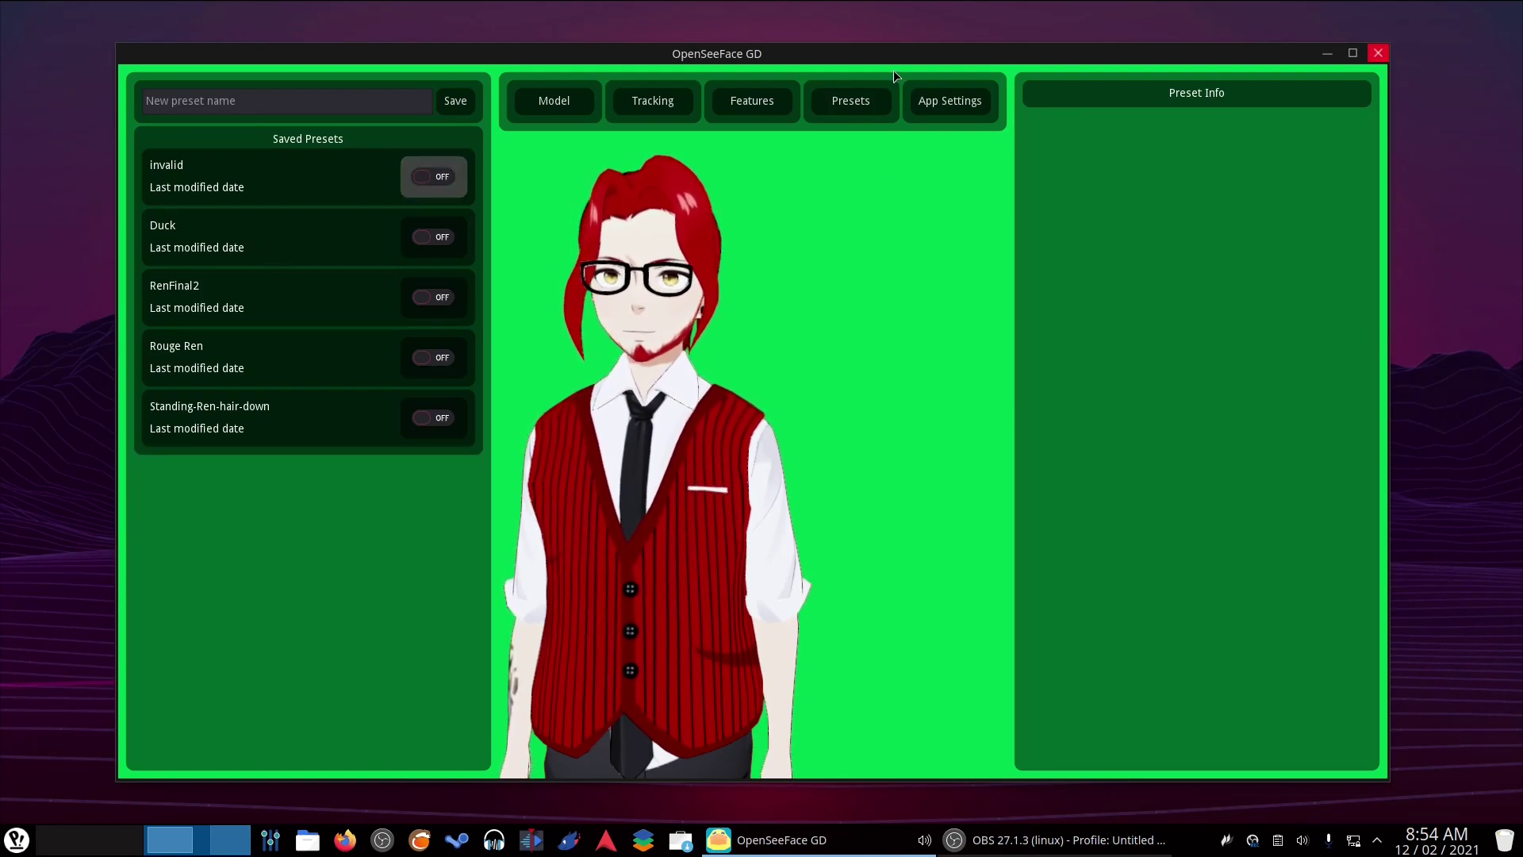
Step: In the app settings, try the transparent background and disabling FXAA, and restore both options
click(948, 100)
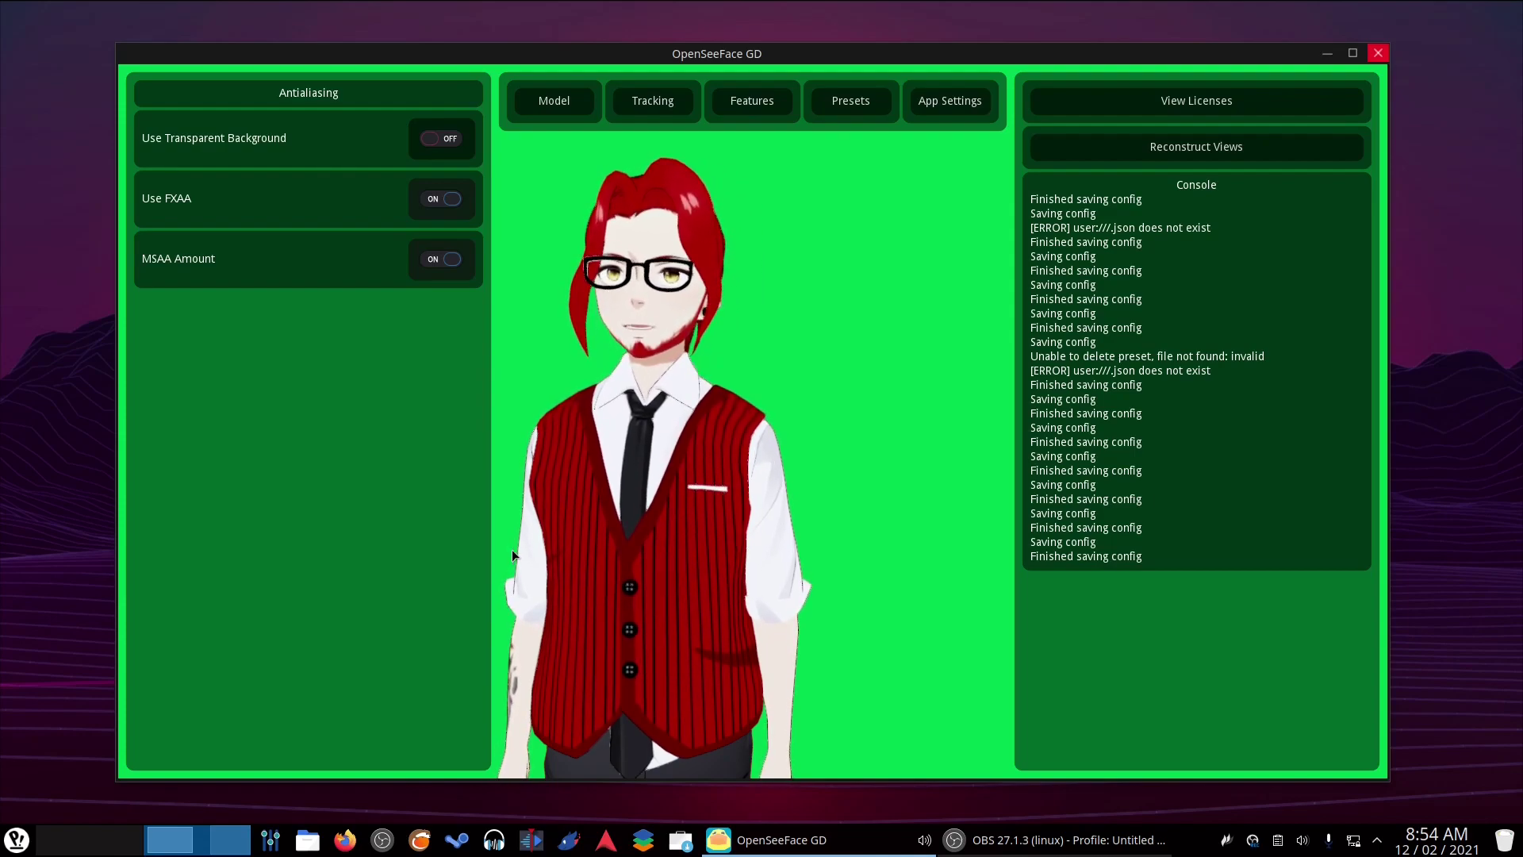
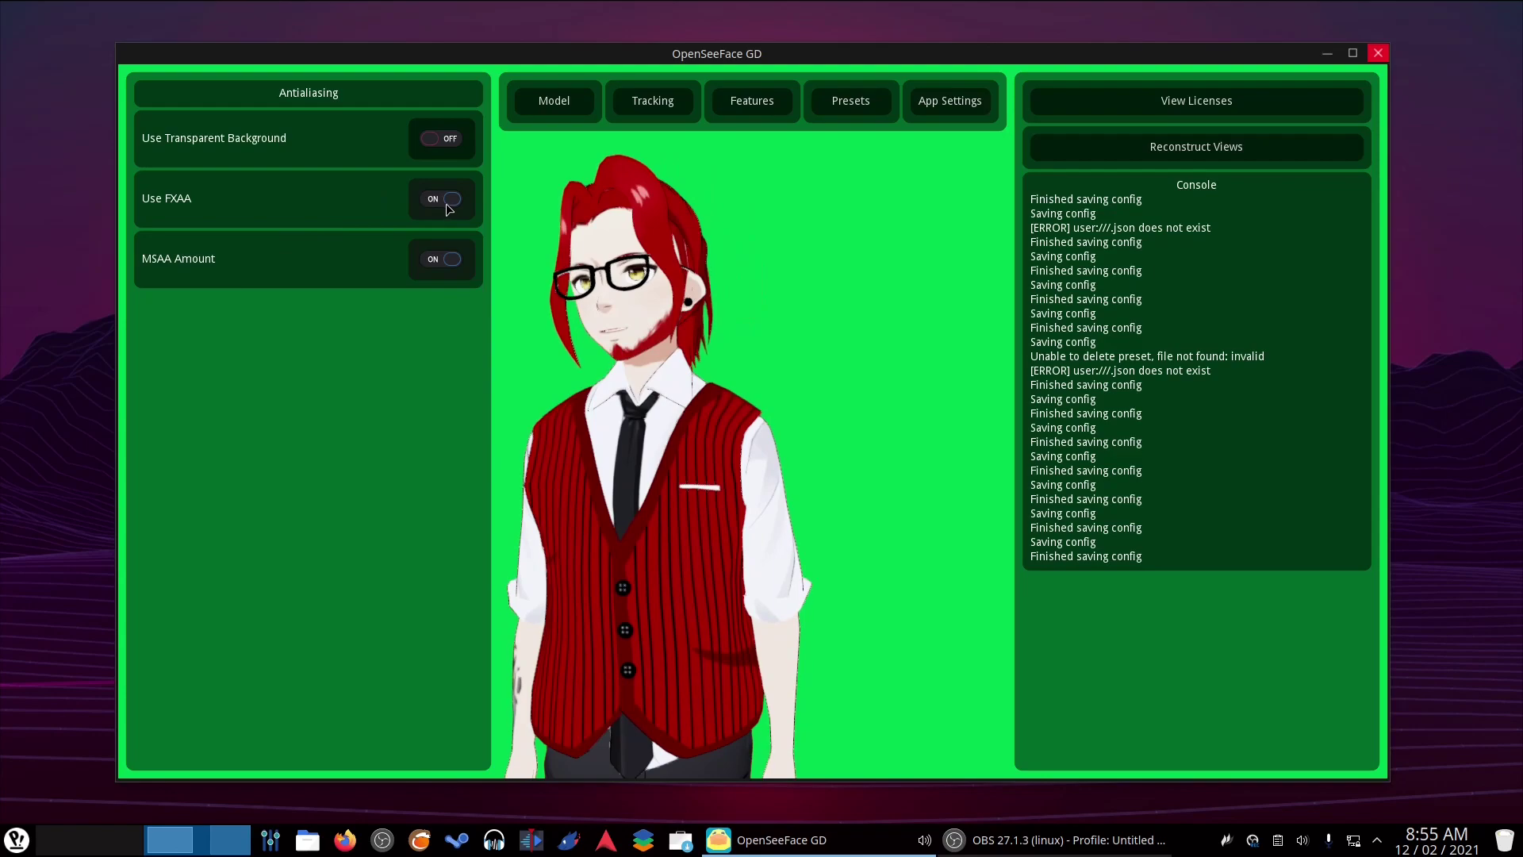
click(439, 139)
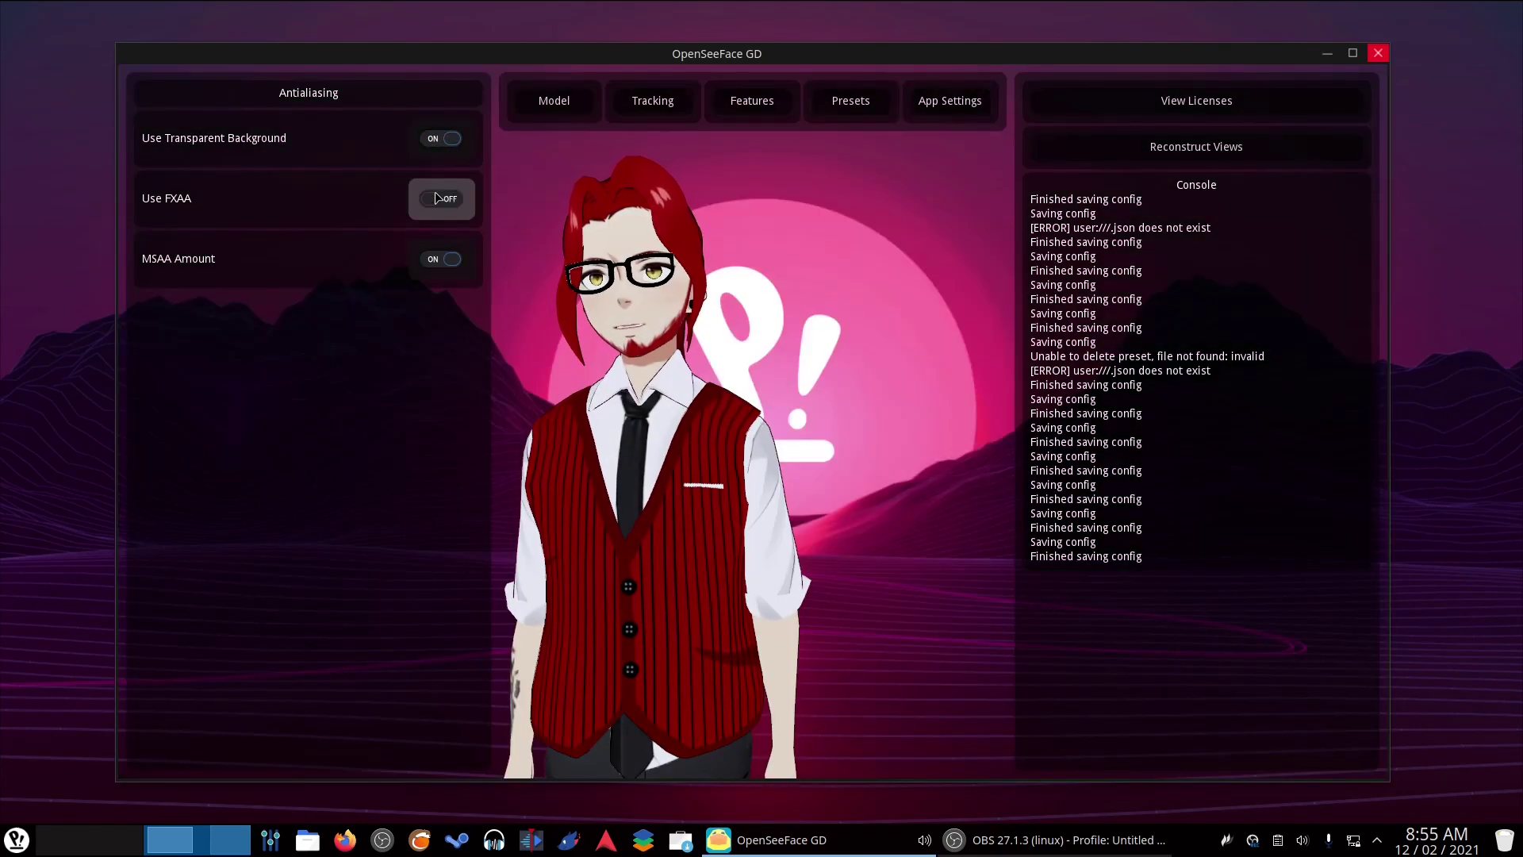
click(440, 198)
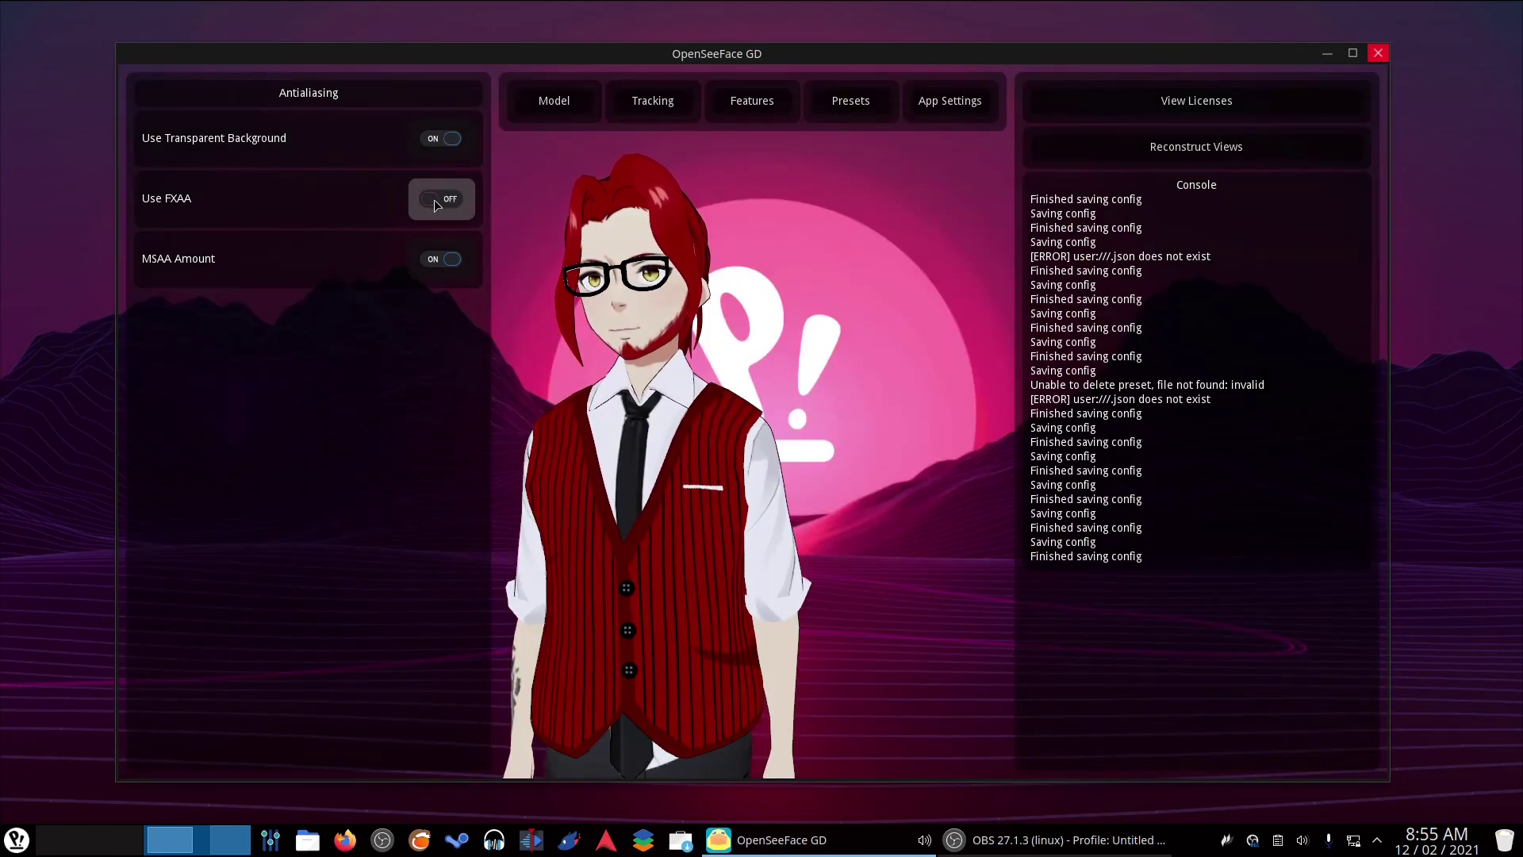
click(434, 201)
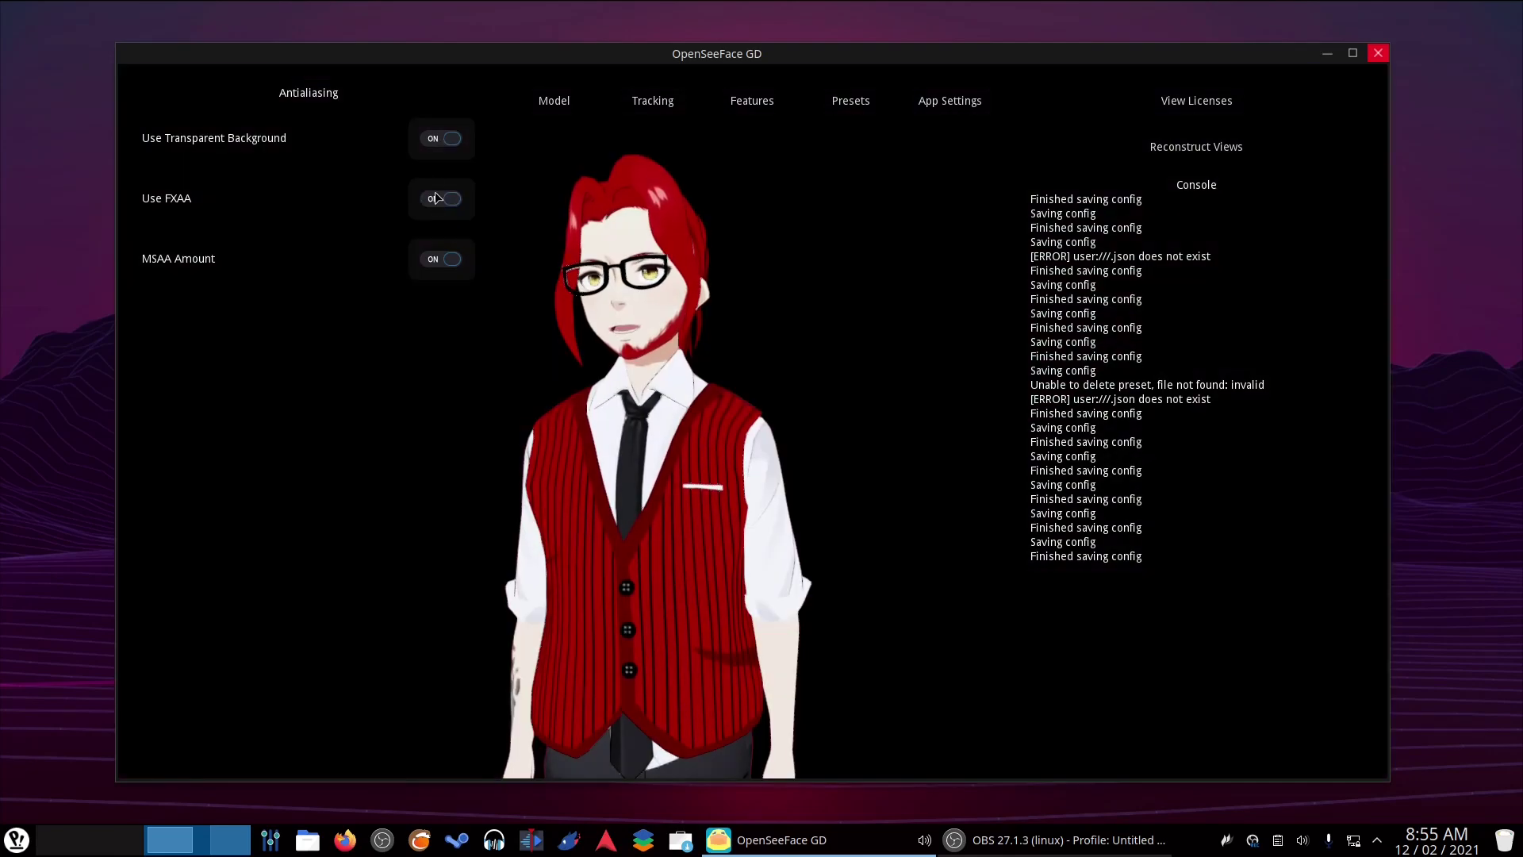
click(436, 139)
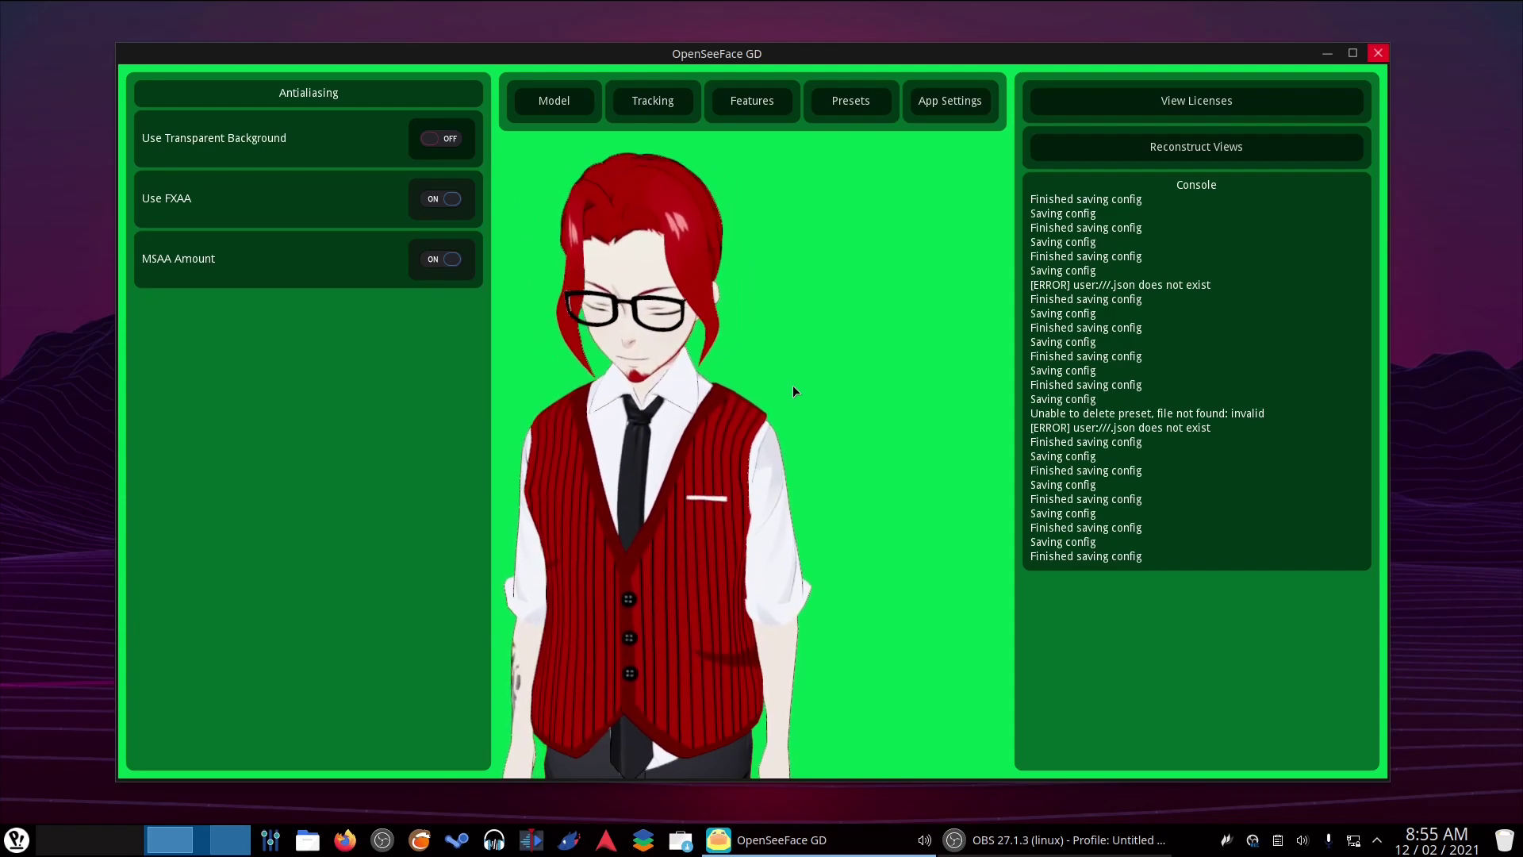
Step: Hide the interface panels to show only the avatar on its background, and bring the panels back
key(Tab)
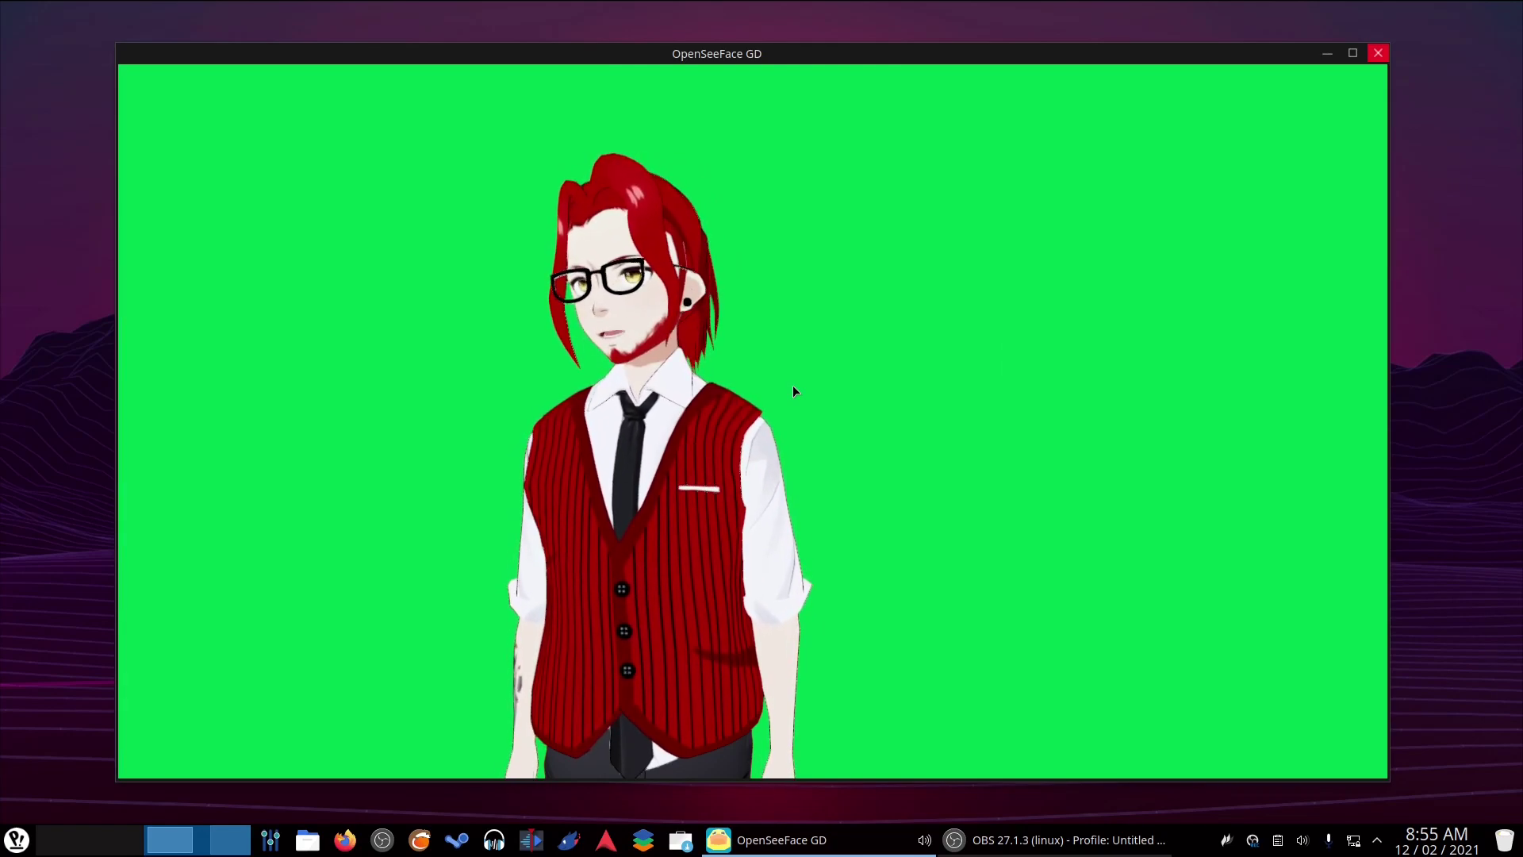
key(Tab)
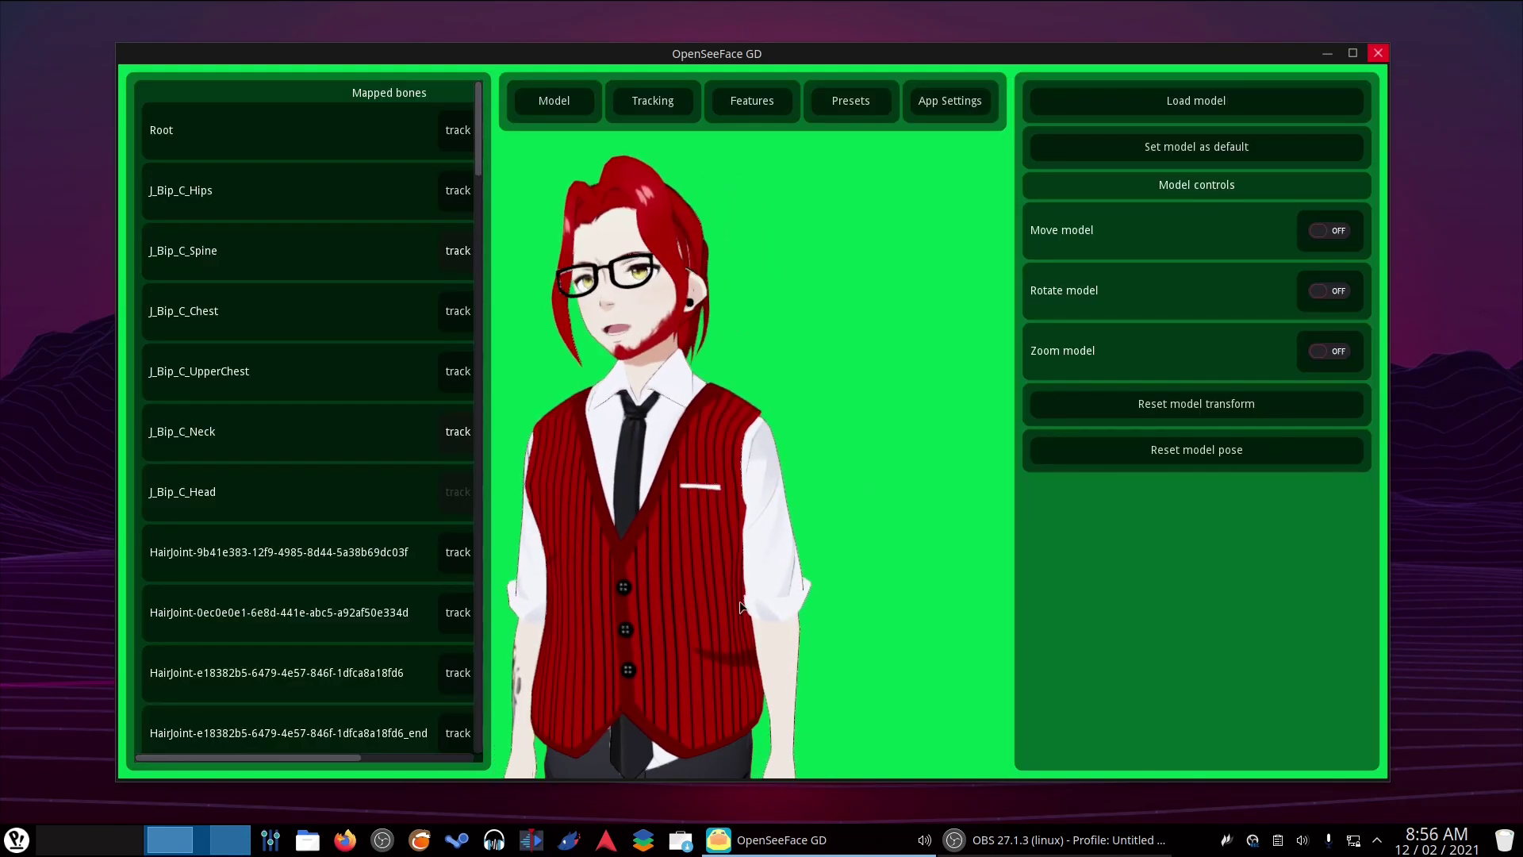
Step: Examine the model's mapped bones list, including the track and pose options and the hair joint, eye and arm bones
drag(293, 759, 432, 776)
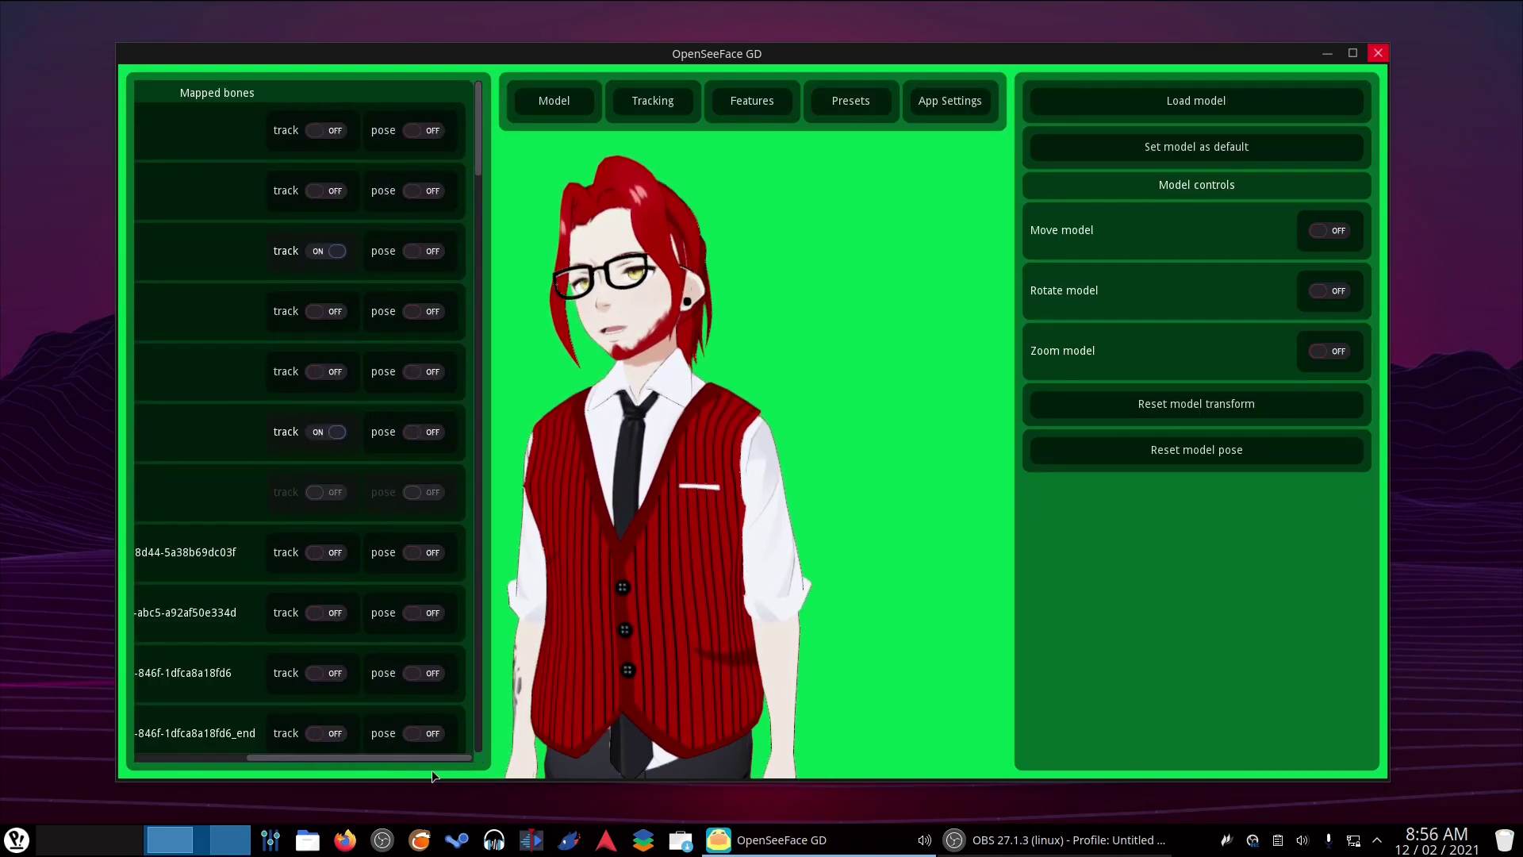
click(217, 758)
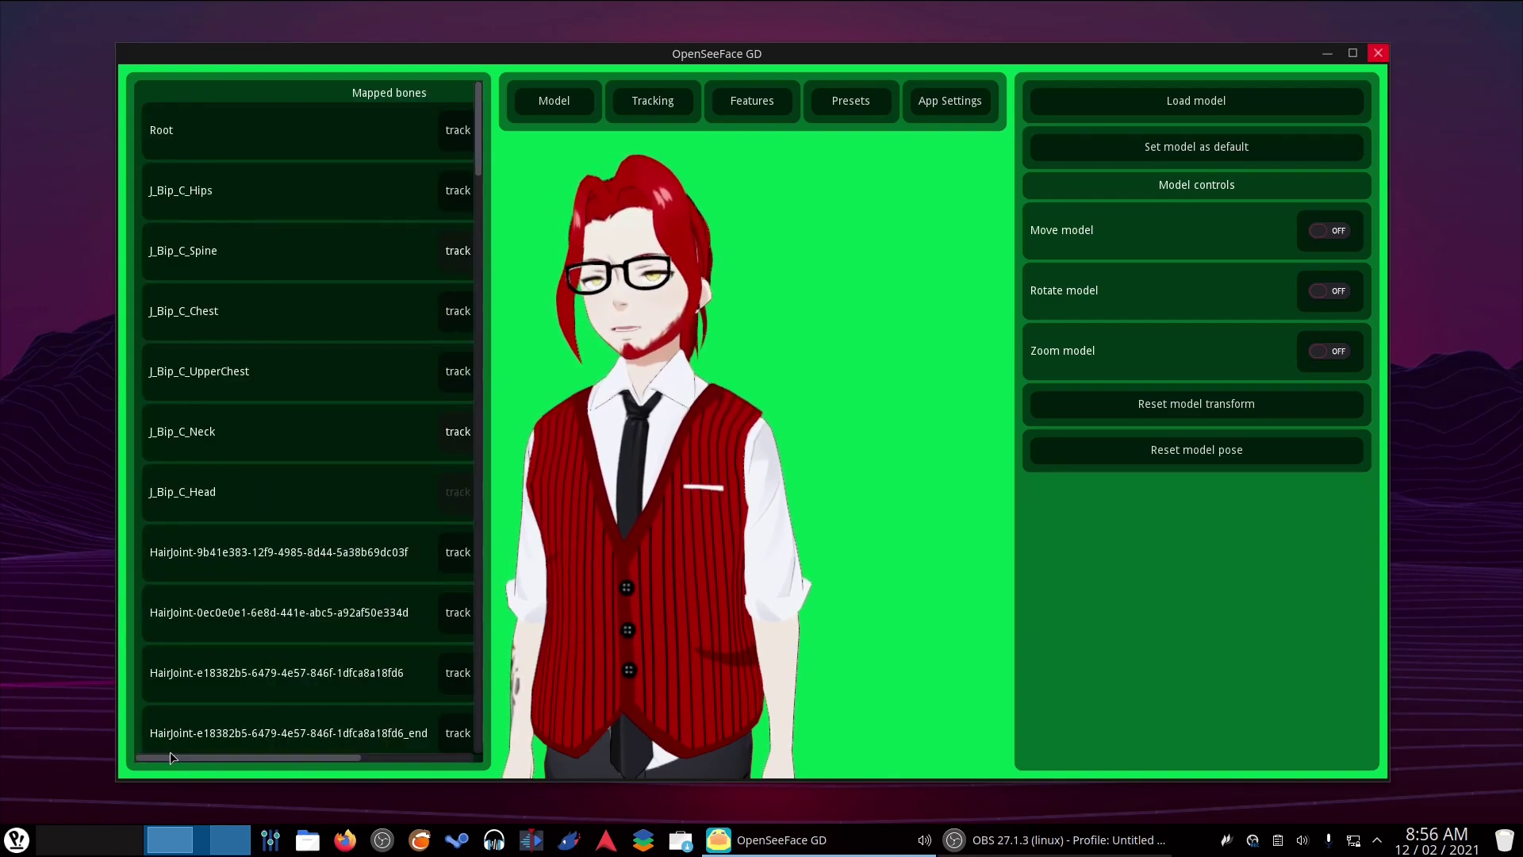
scroll(239, 649, down, 6)
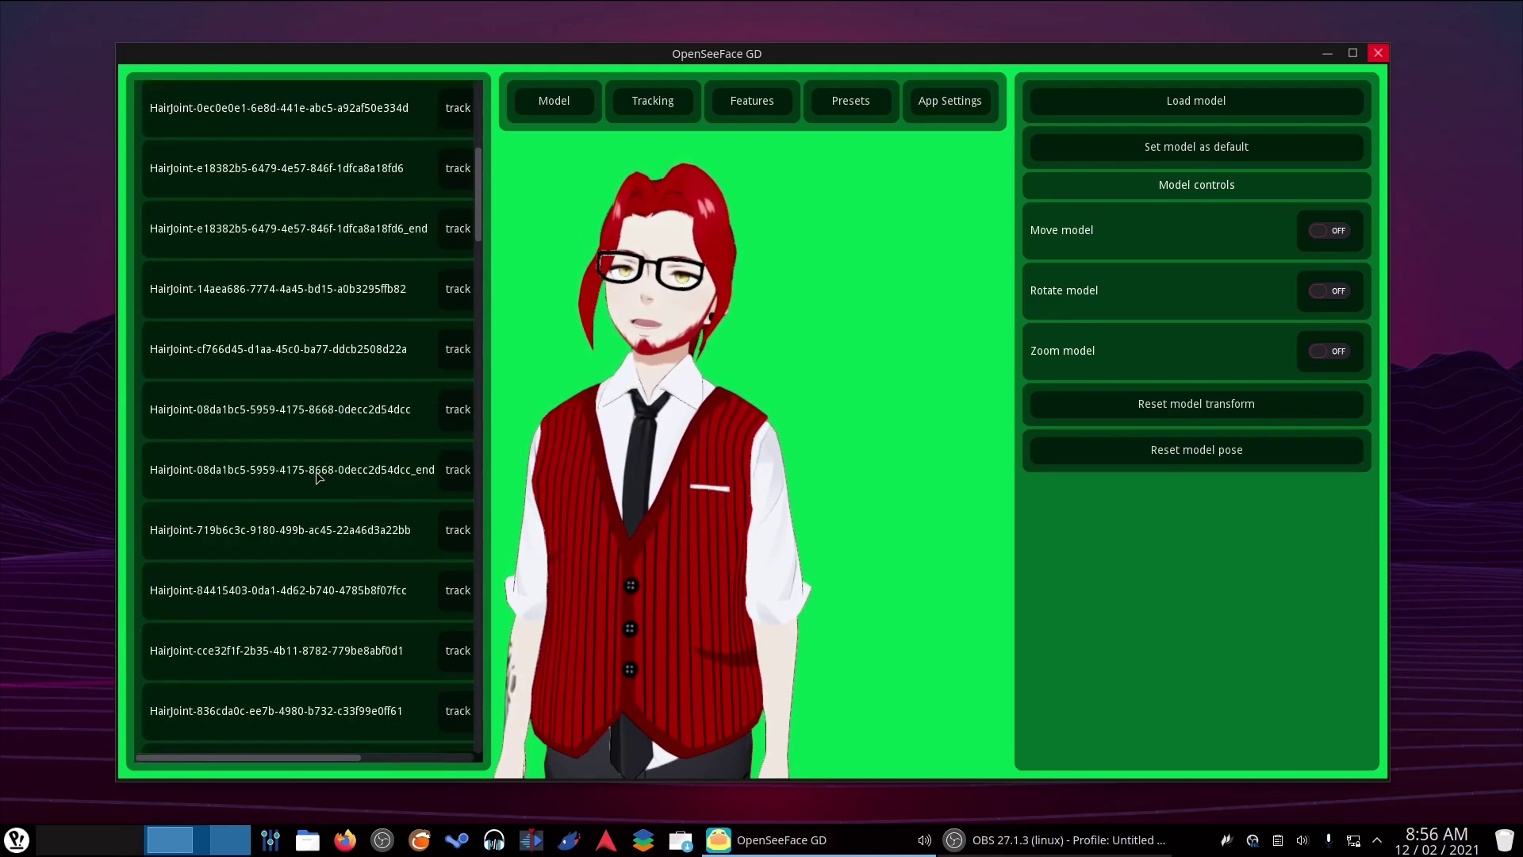
scroll(308, 547, up, 2)
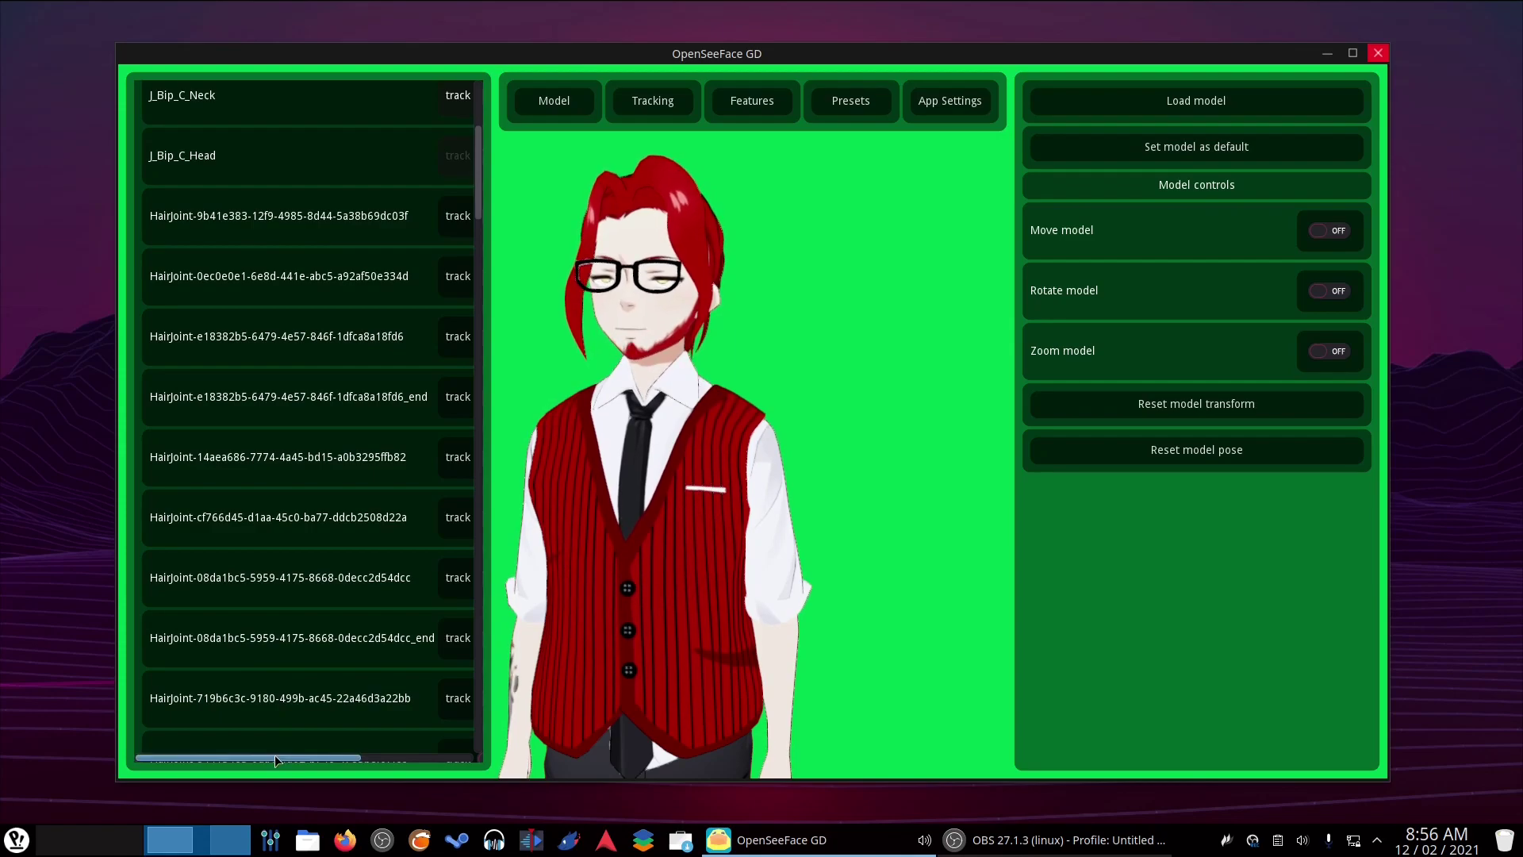
drag(275, 755, 418, 752)
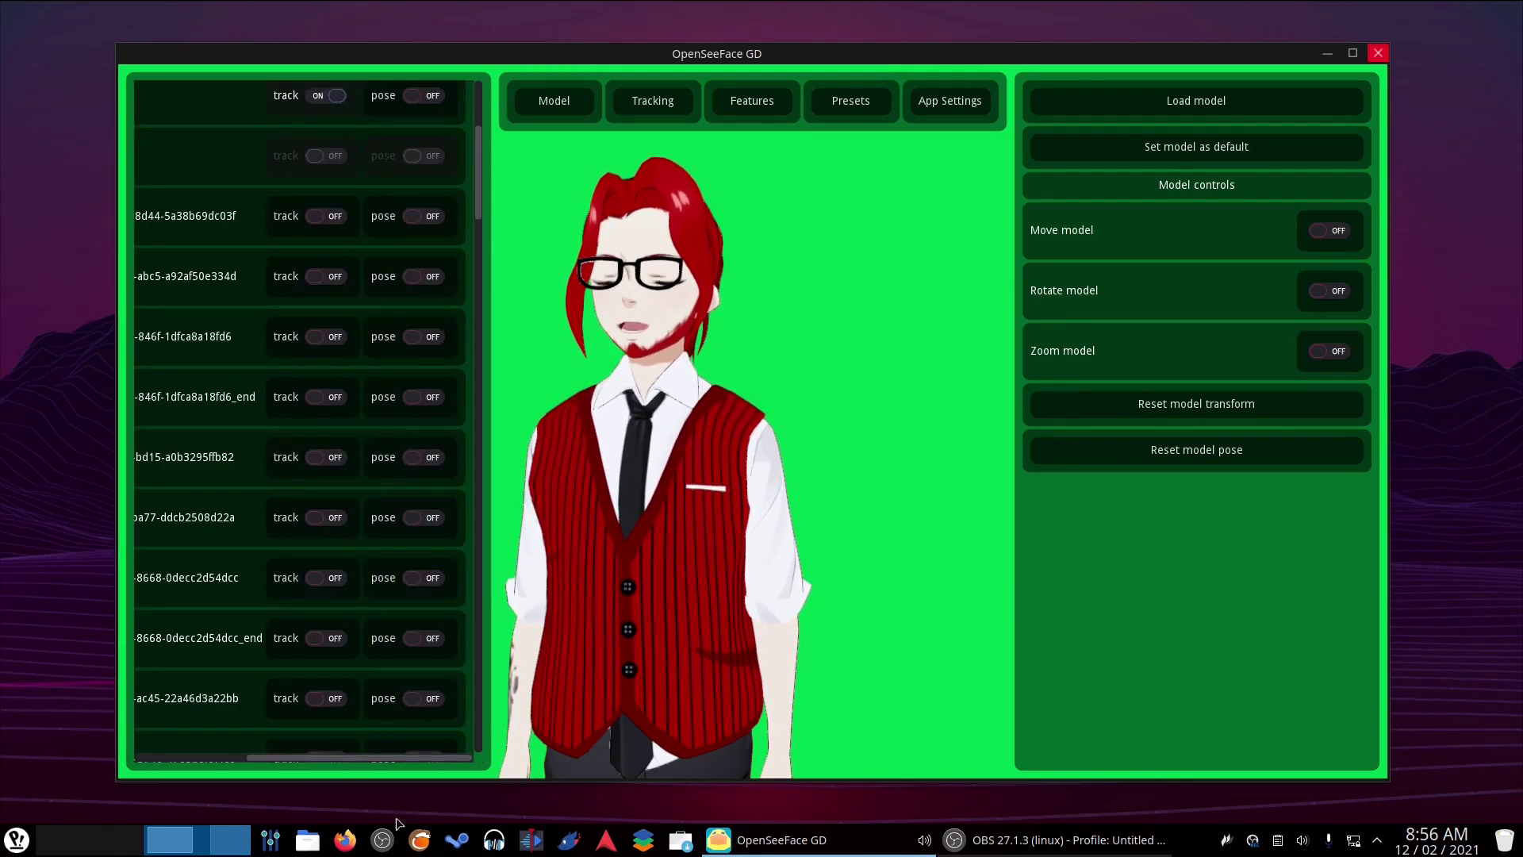
drag(378, 756, 231, 752)
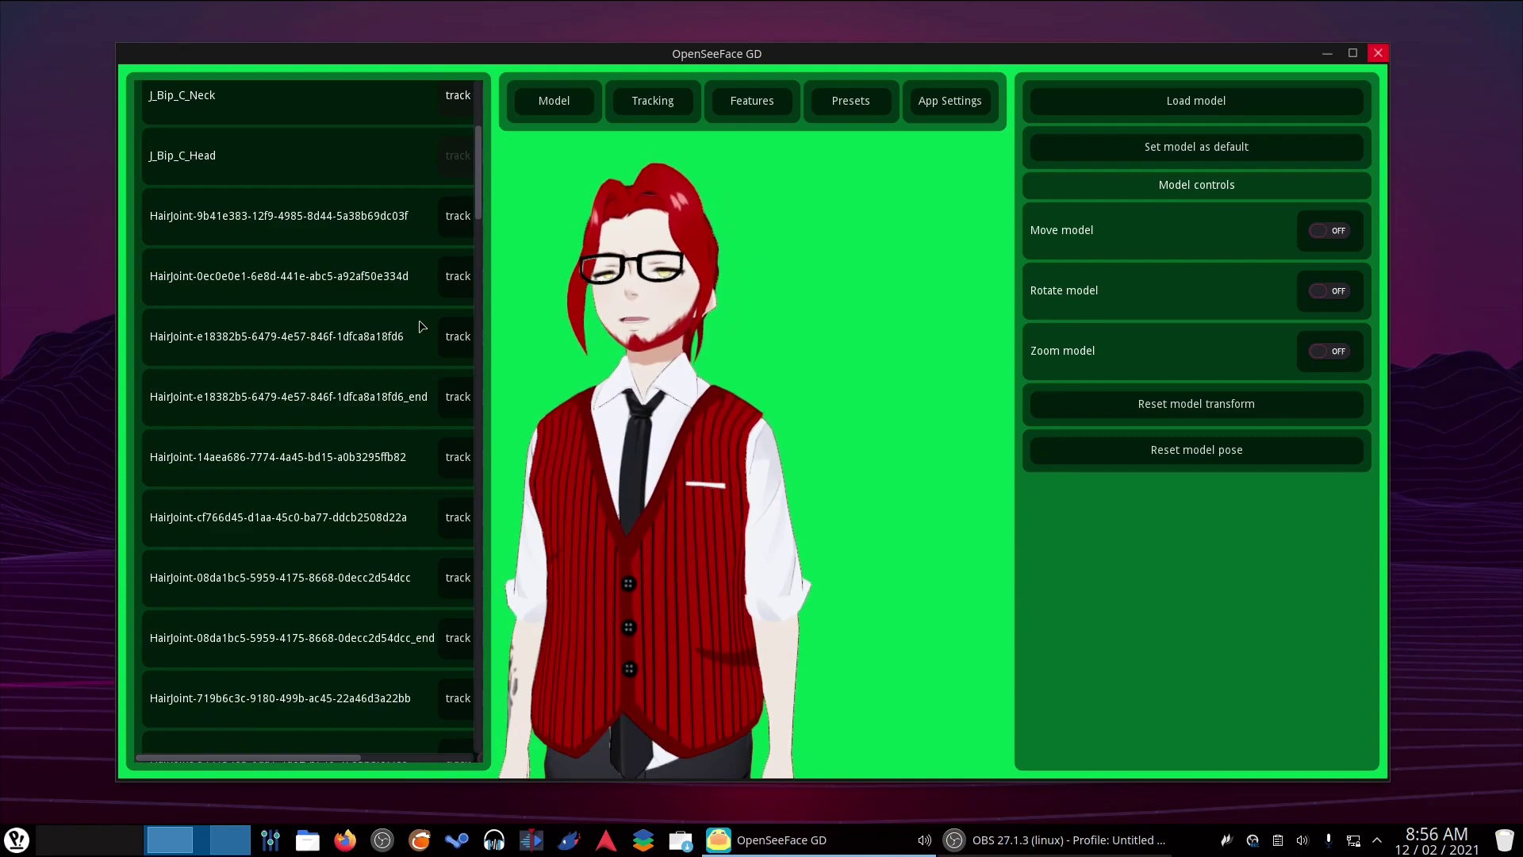
drag(348, 756, 235, 752)
scroll(255, 395, down, 3)
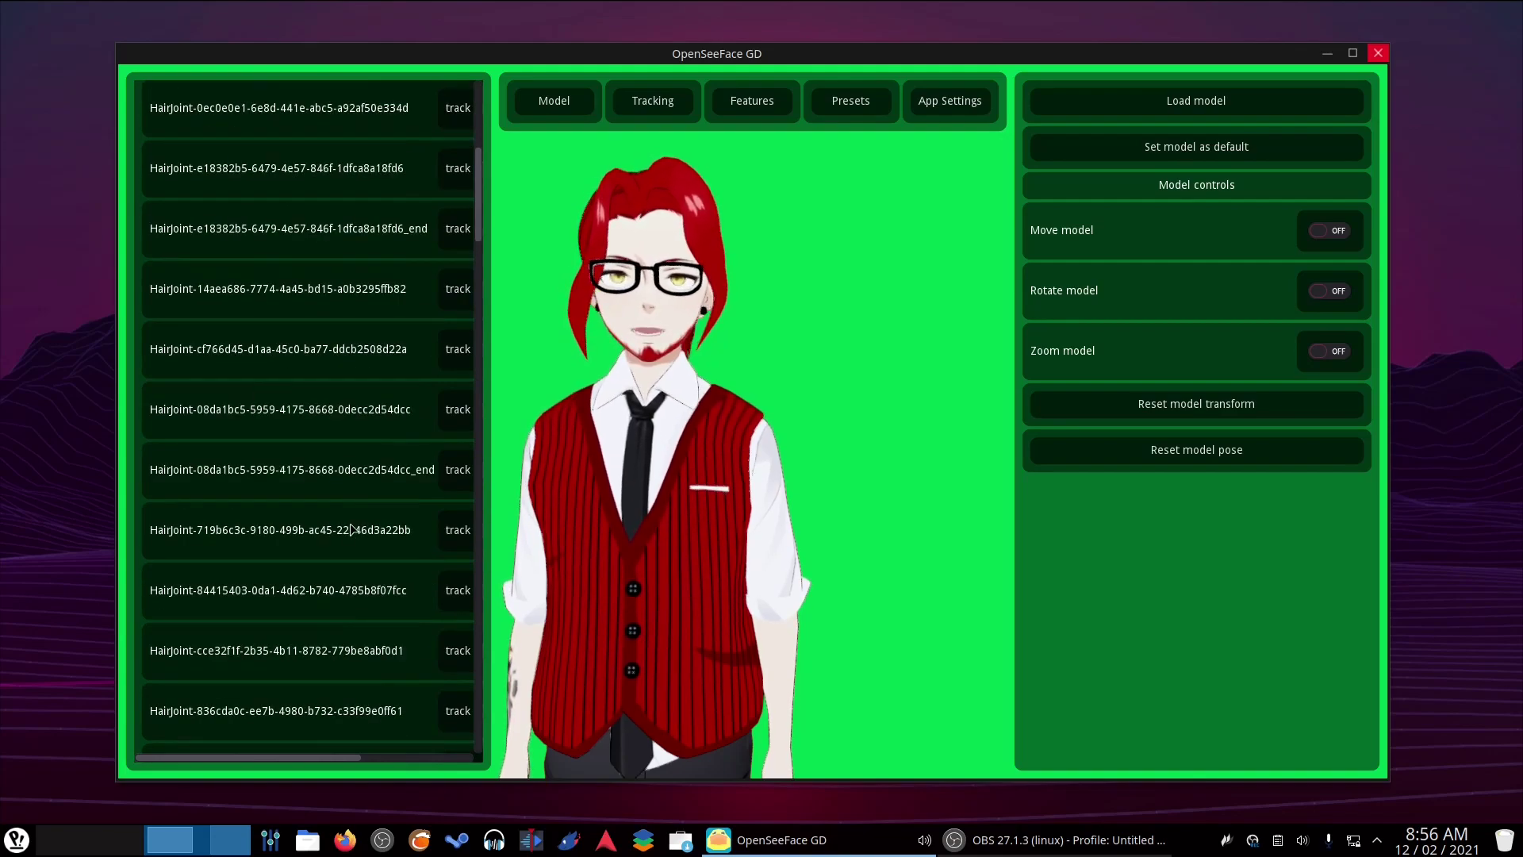
scroll(352, 530, down, 1)
scroll(414, 388, down, 15)
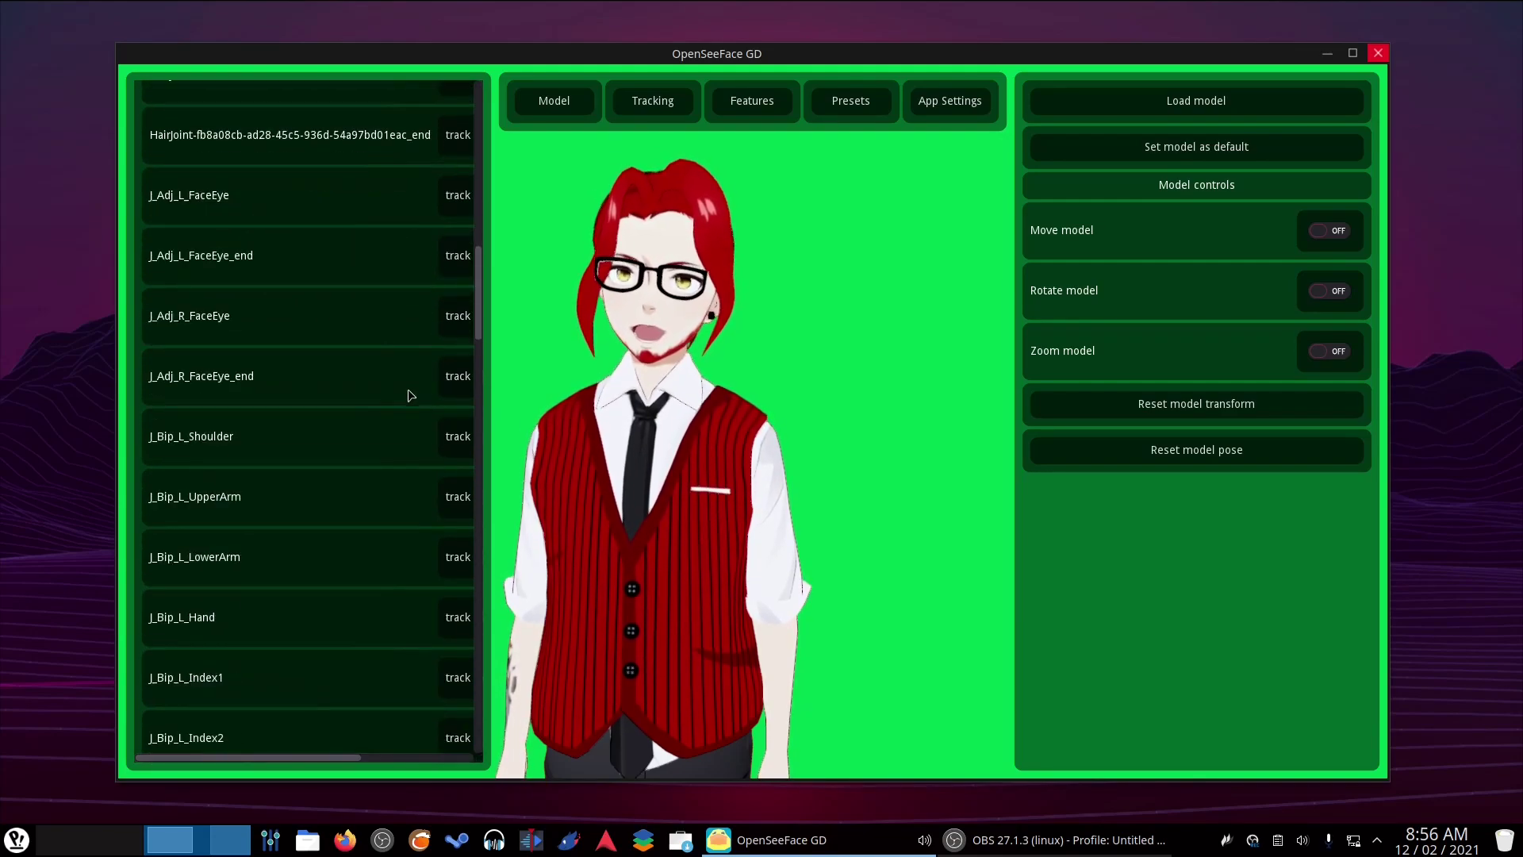
scroll(323, 426, up, 10)
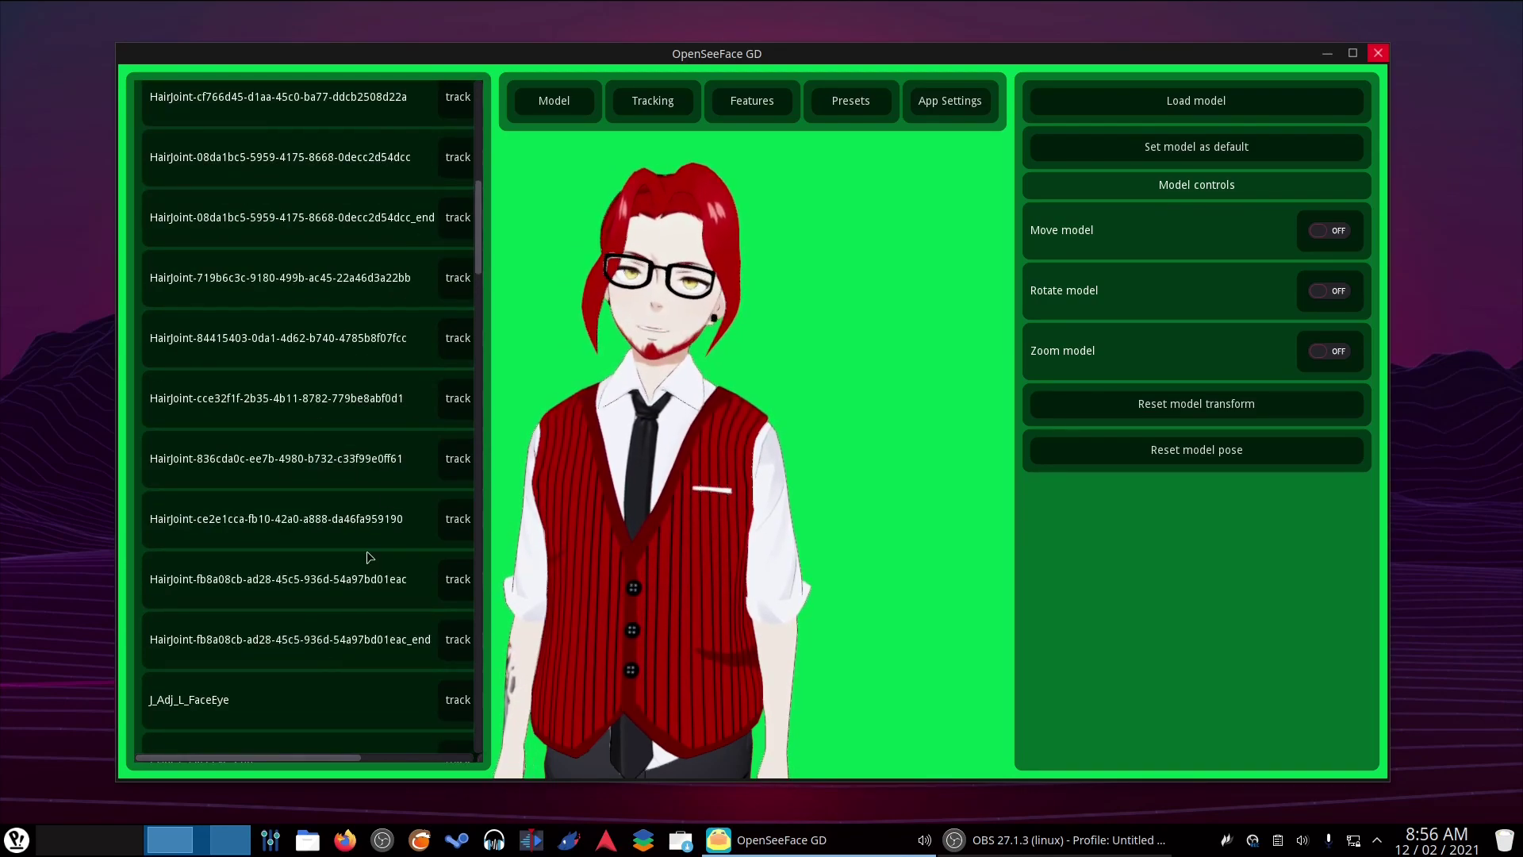
Step: Examine the rest of the model's bones list, from the hair joints and face eye bone to the arm, hand and finger bones
scroll(350, 551, down, 4)
scroll(326, 584, down, 20)
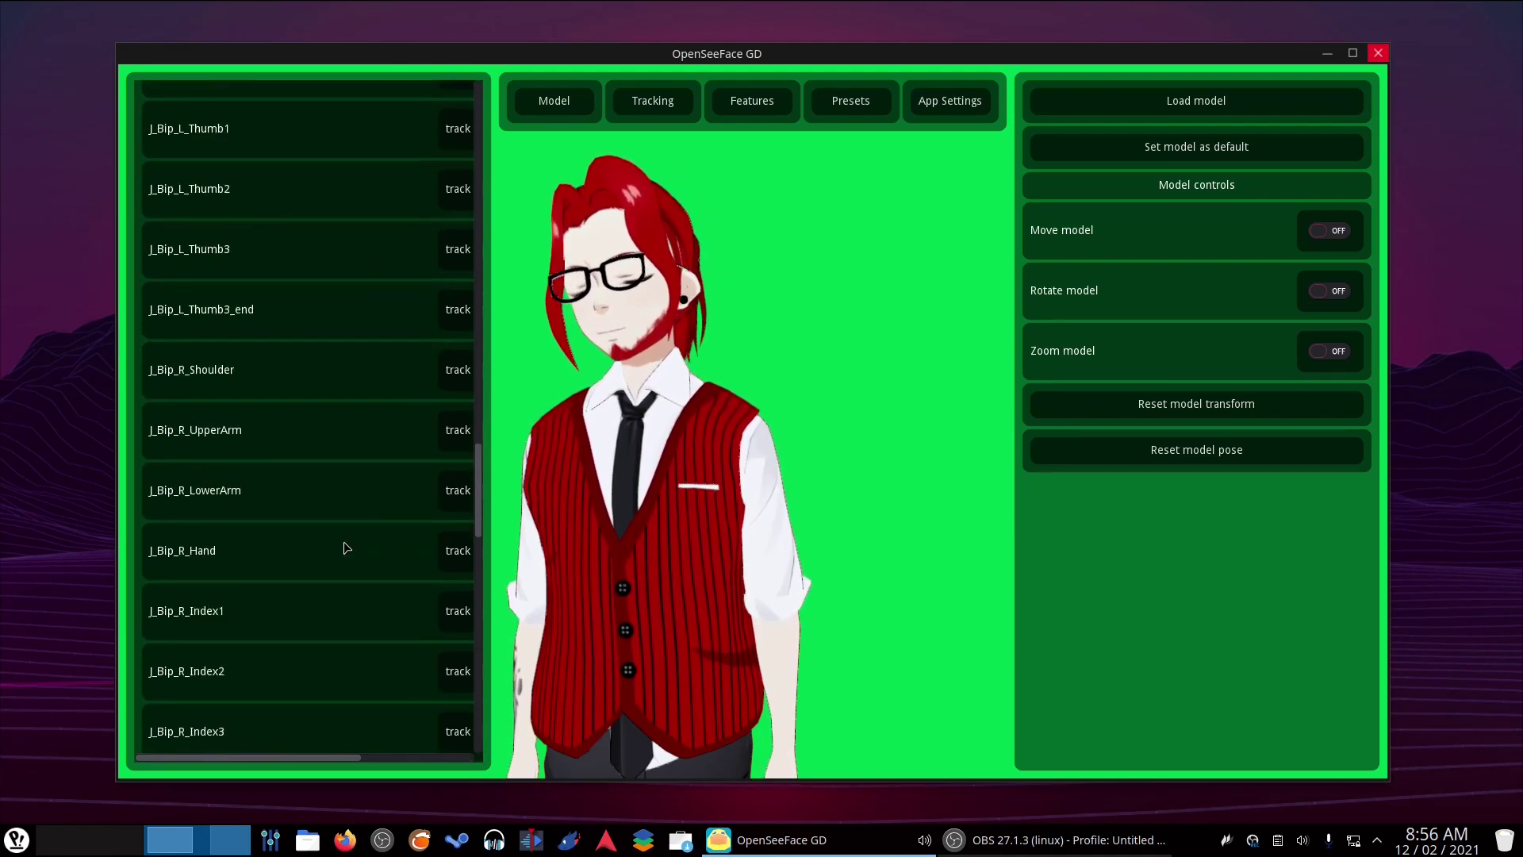
scroll(347, 547, down, 3)
scroll(346, 548, down, 1)
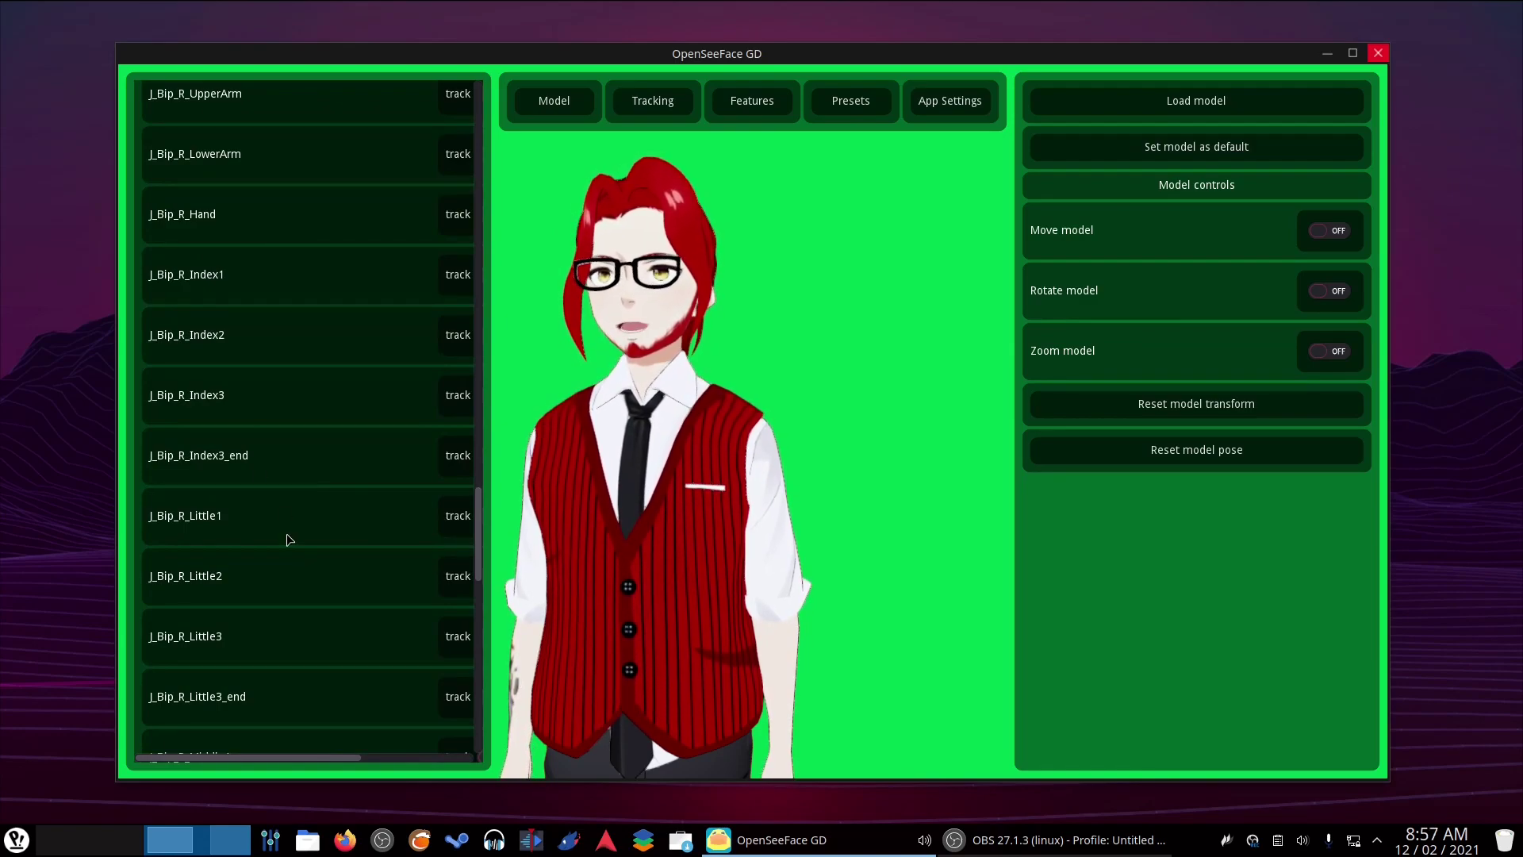
scroll(285, 535, down, 5)
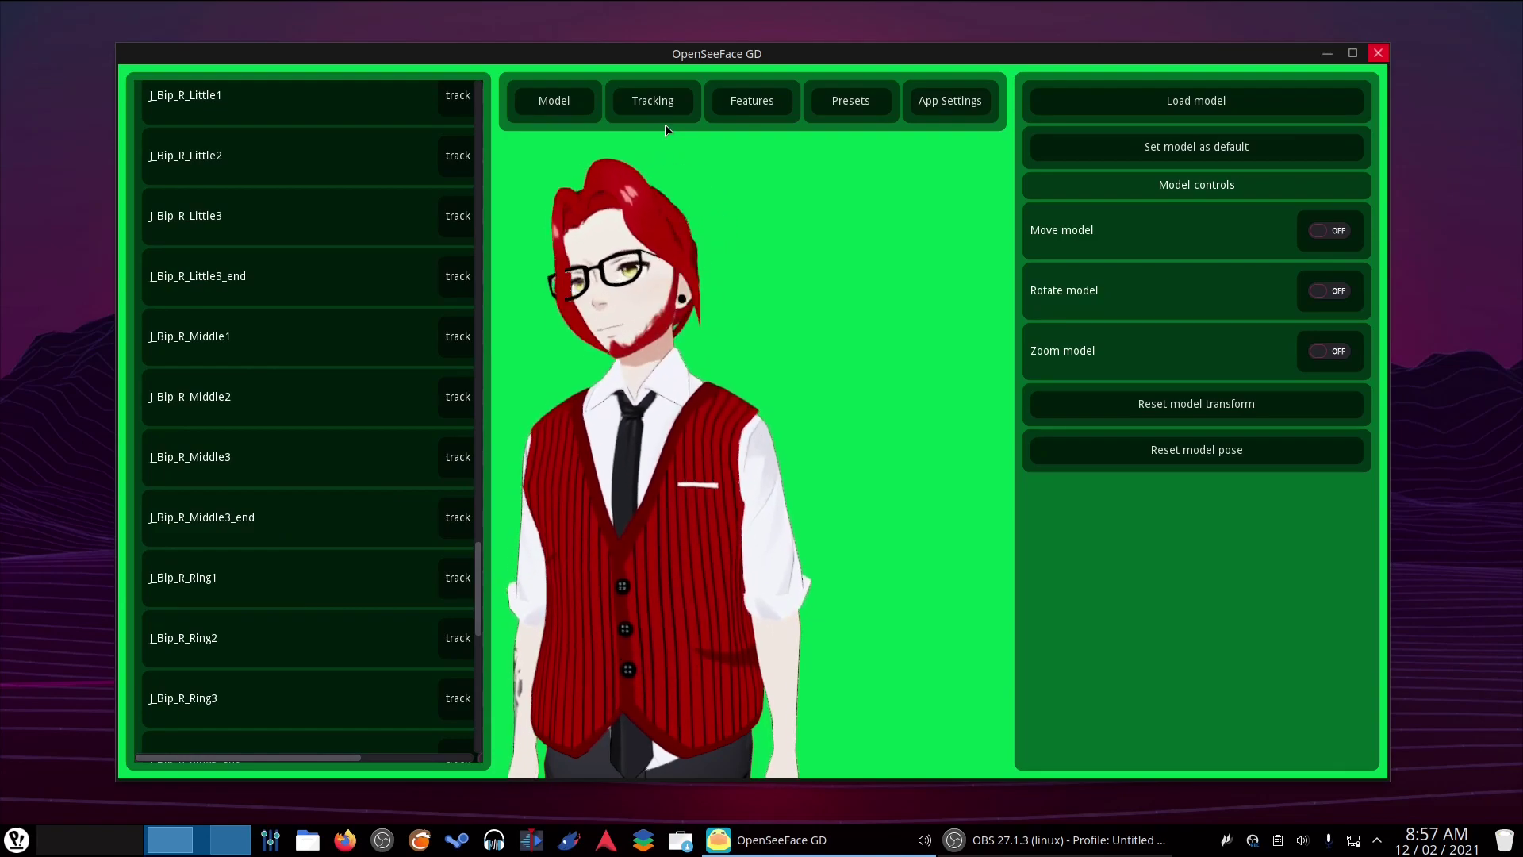
Step: Add the image luffy-straw-hat.png from the Pictures/stream-random folder as a custom prop
click(651, 104)
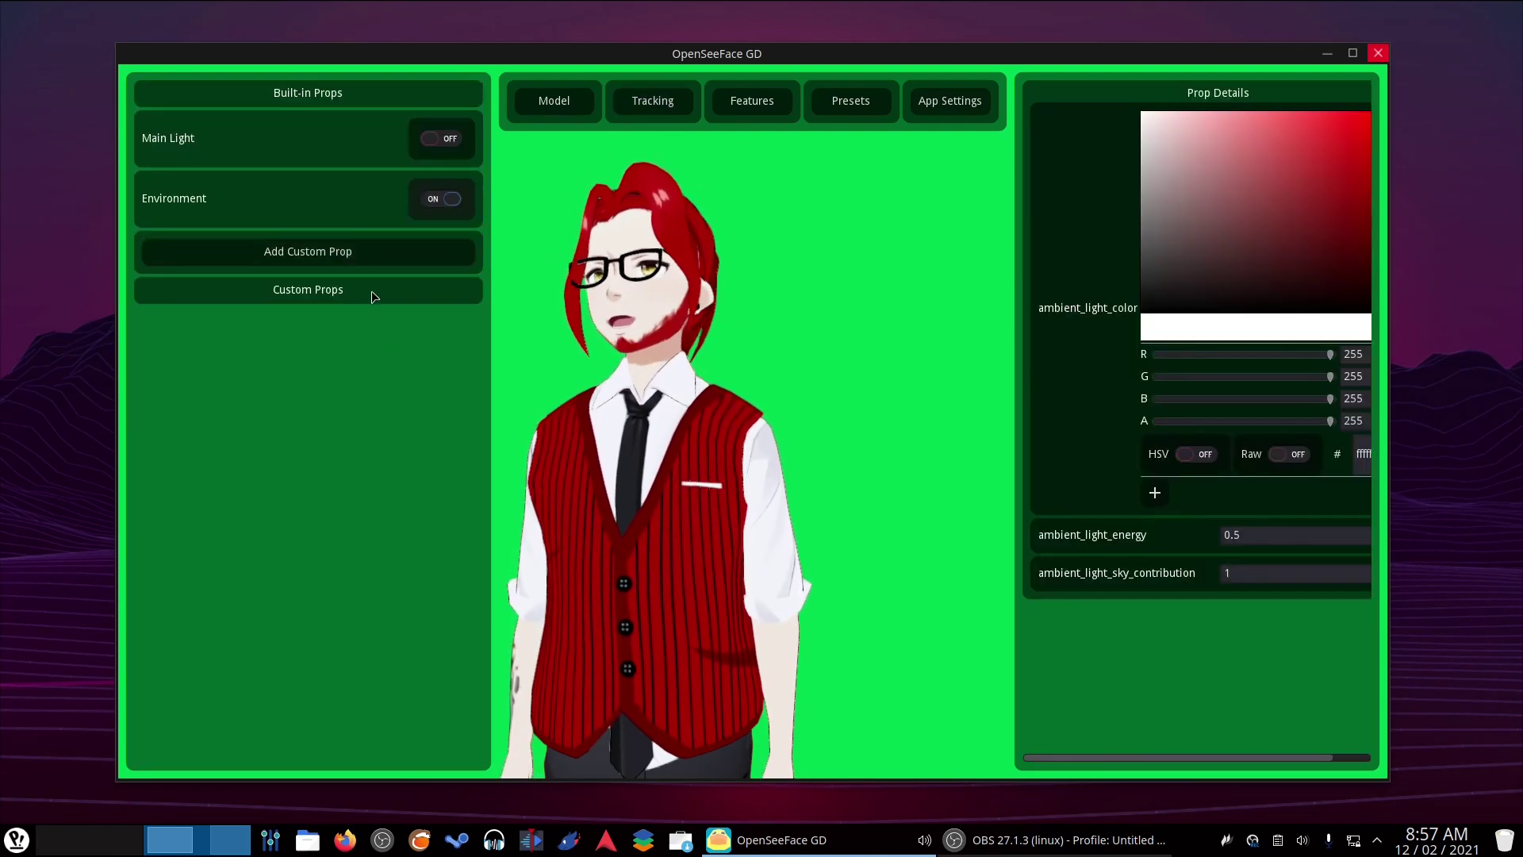
click(353, 253)
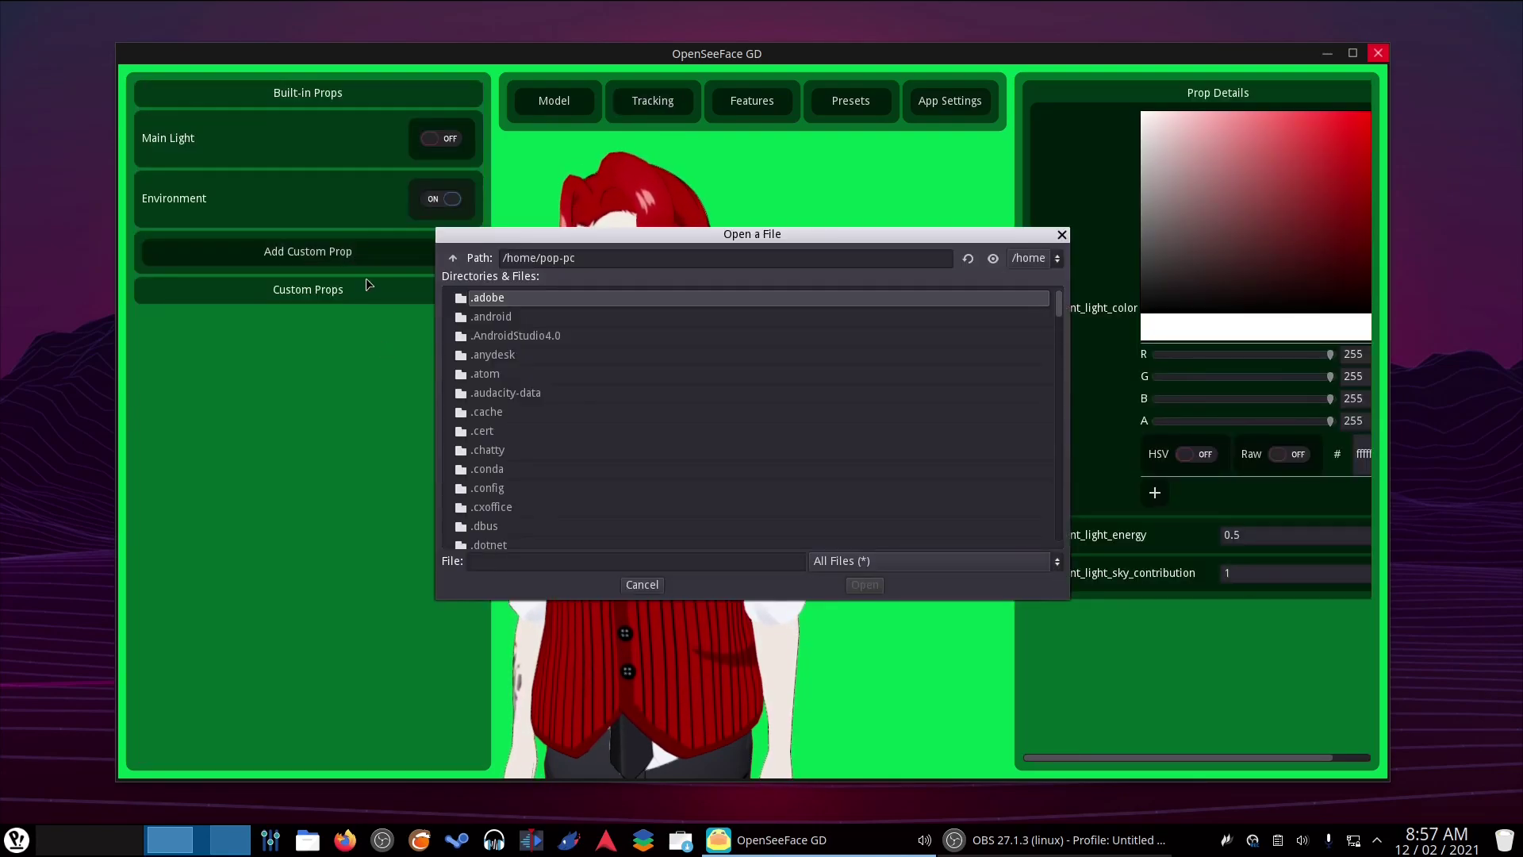
scroll(592, 373, down, 4)
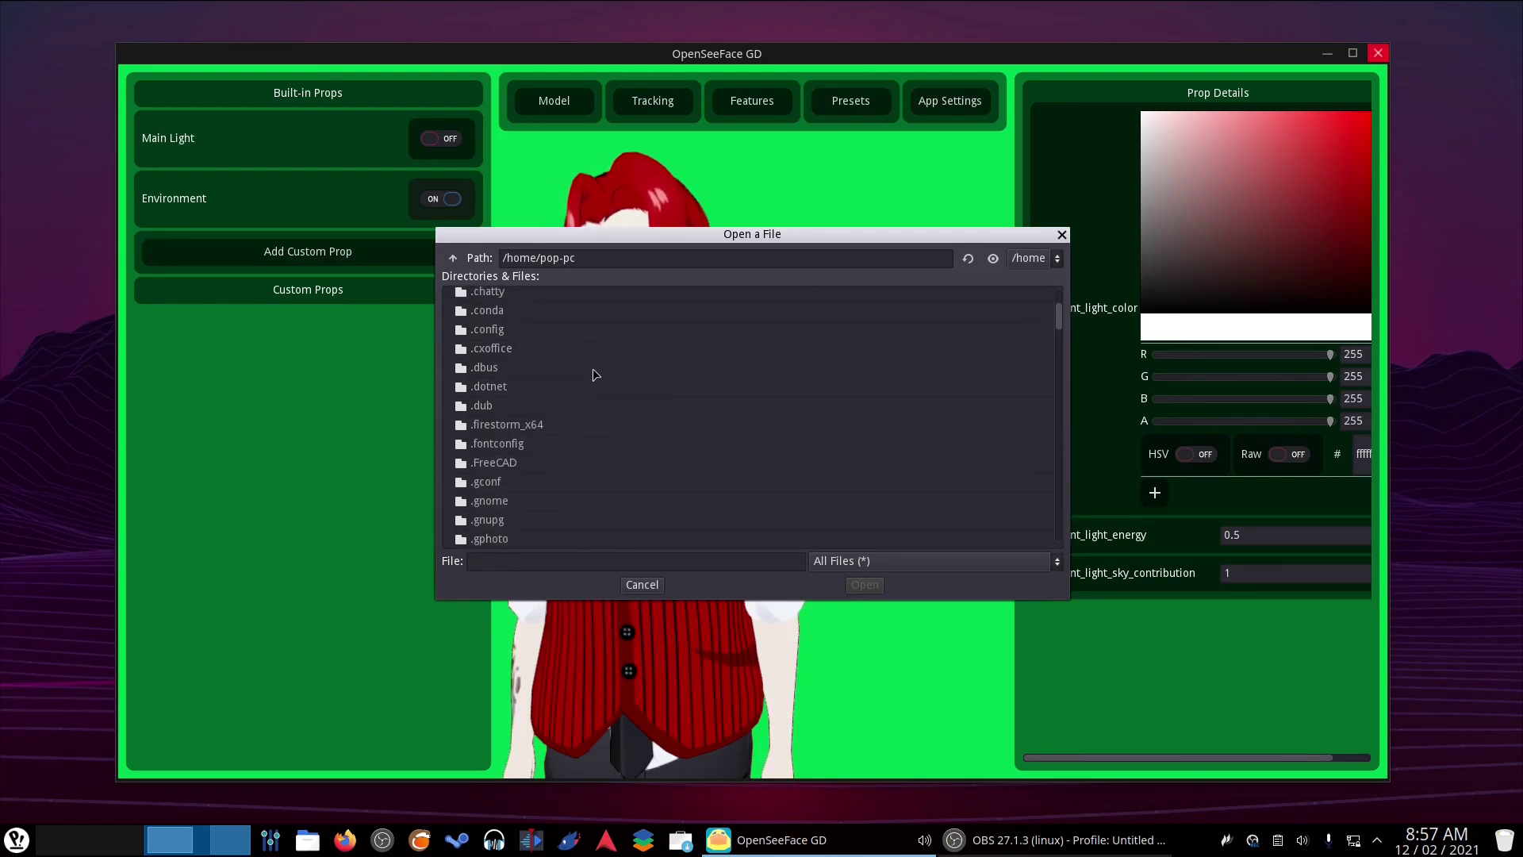
scroll(593, 372, down, 10)
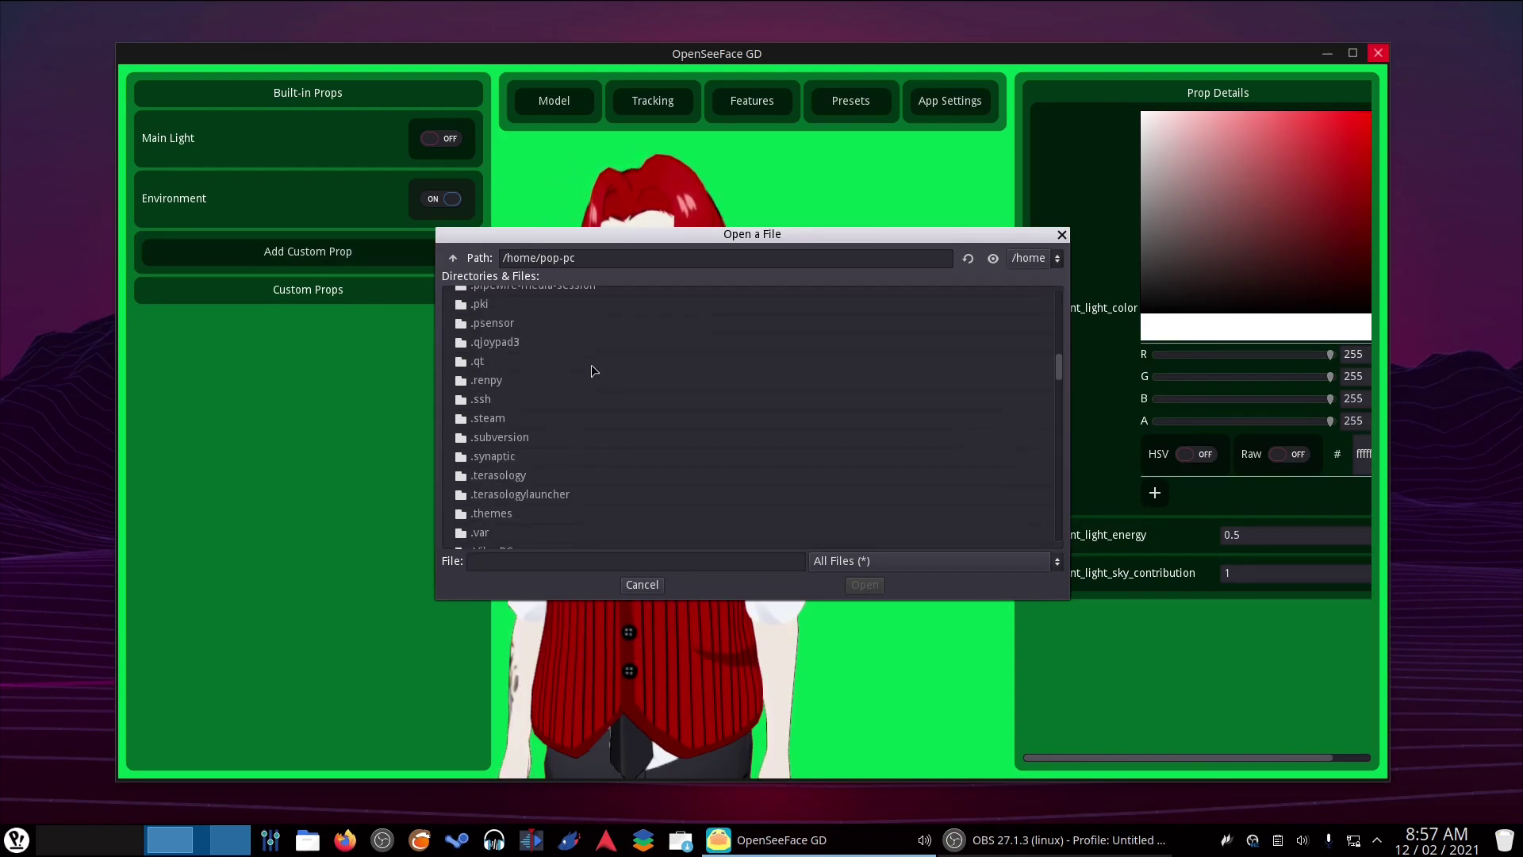
scroll(593, 371, down, 12)
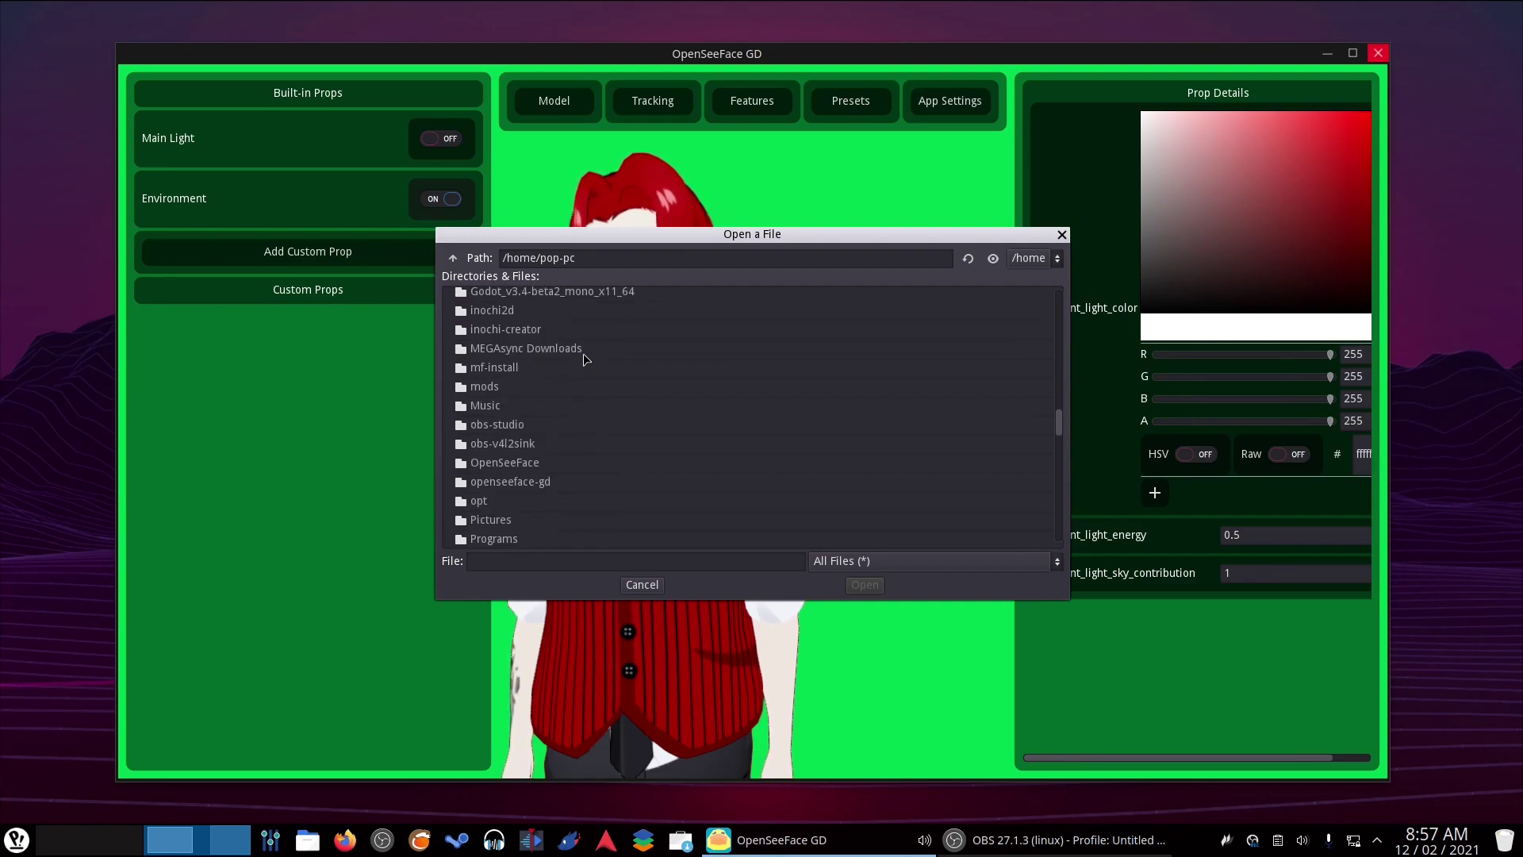
scroll(538, 530, down, 2)
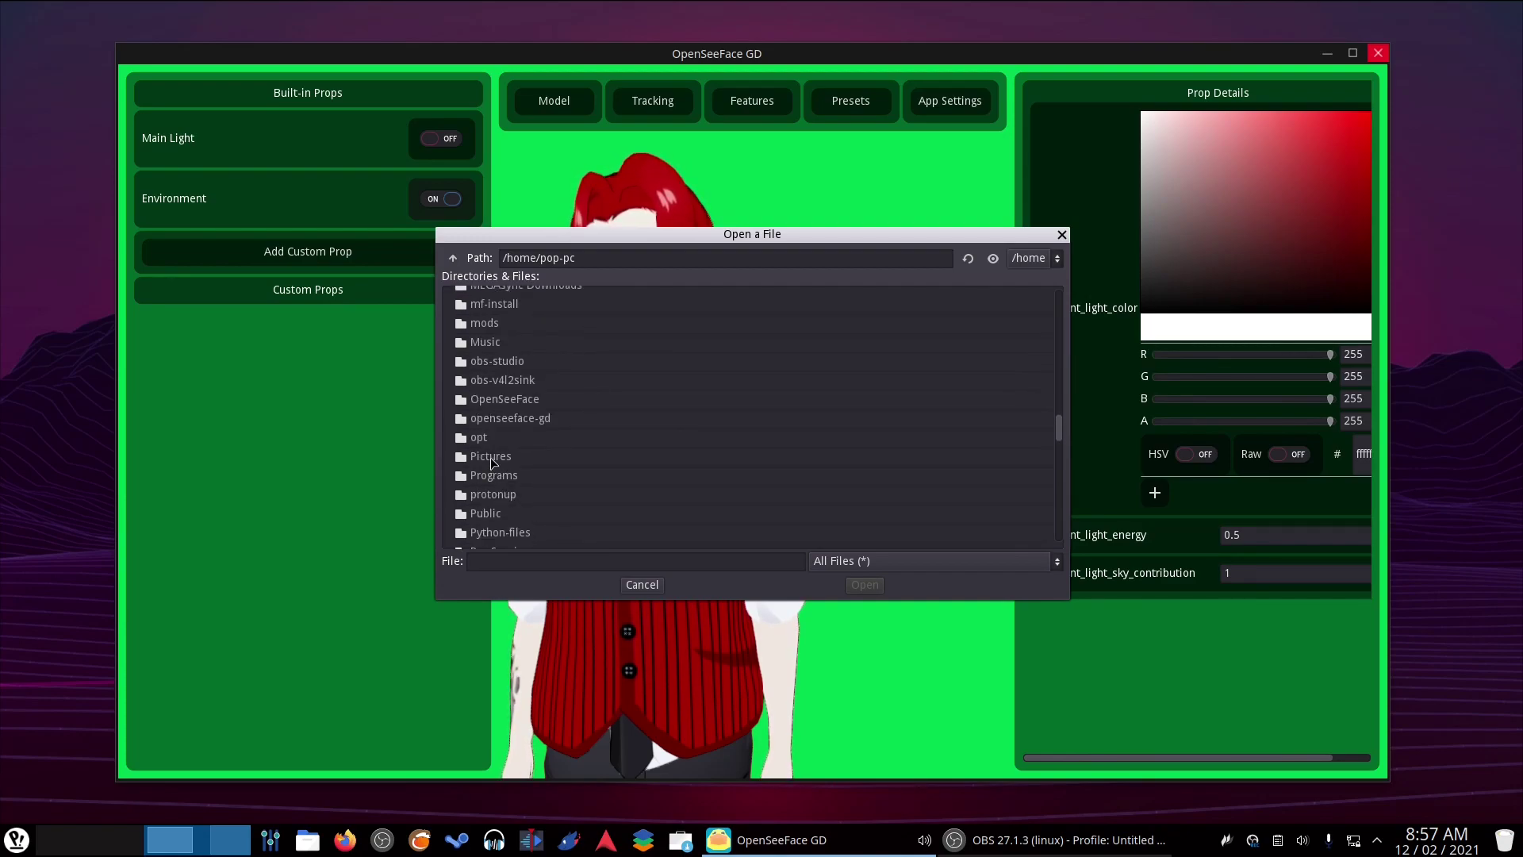
double_click(492, 463)
double_click(501, 314)
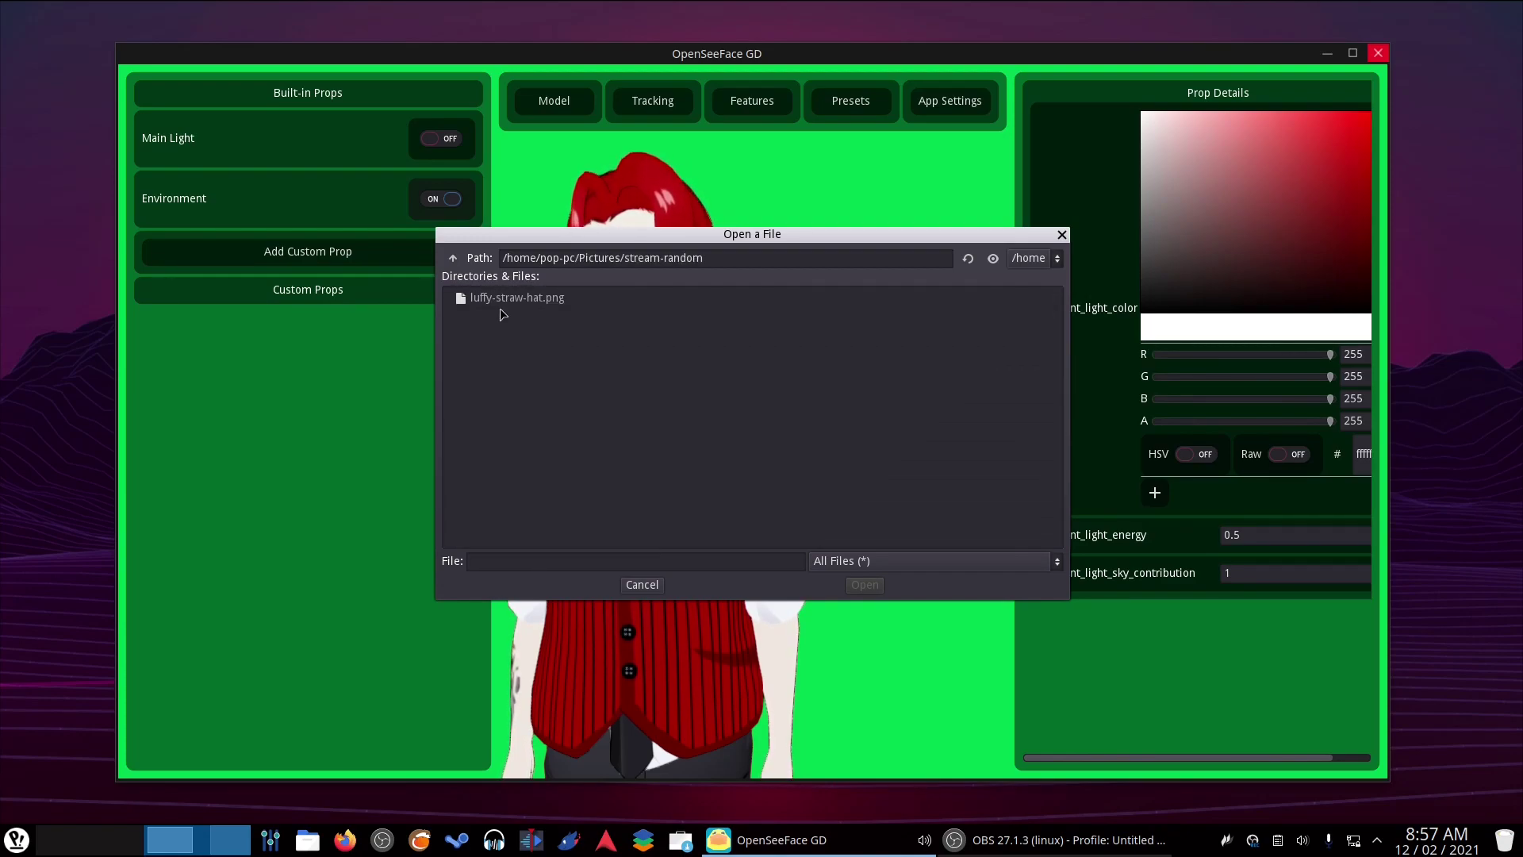
double_click(503, 299)
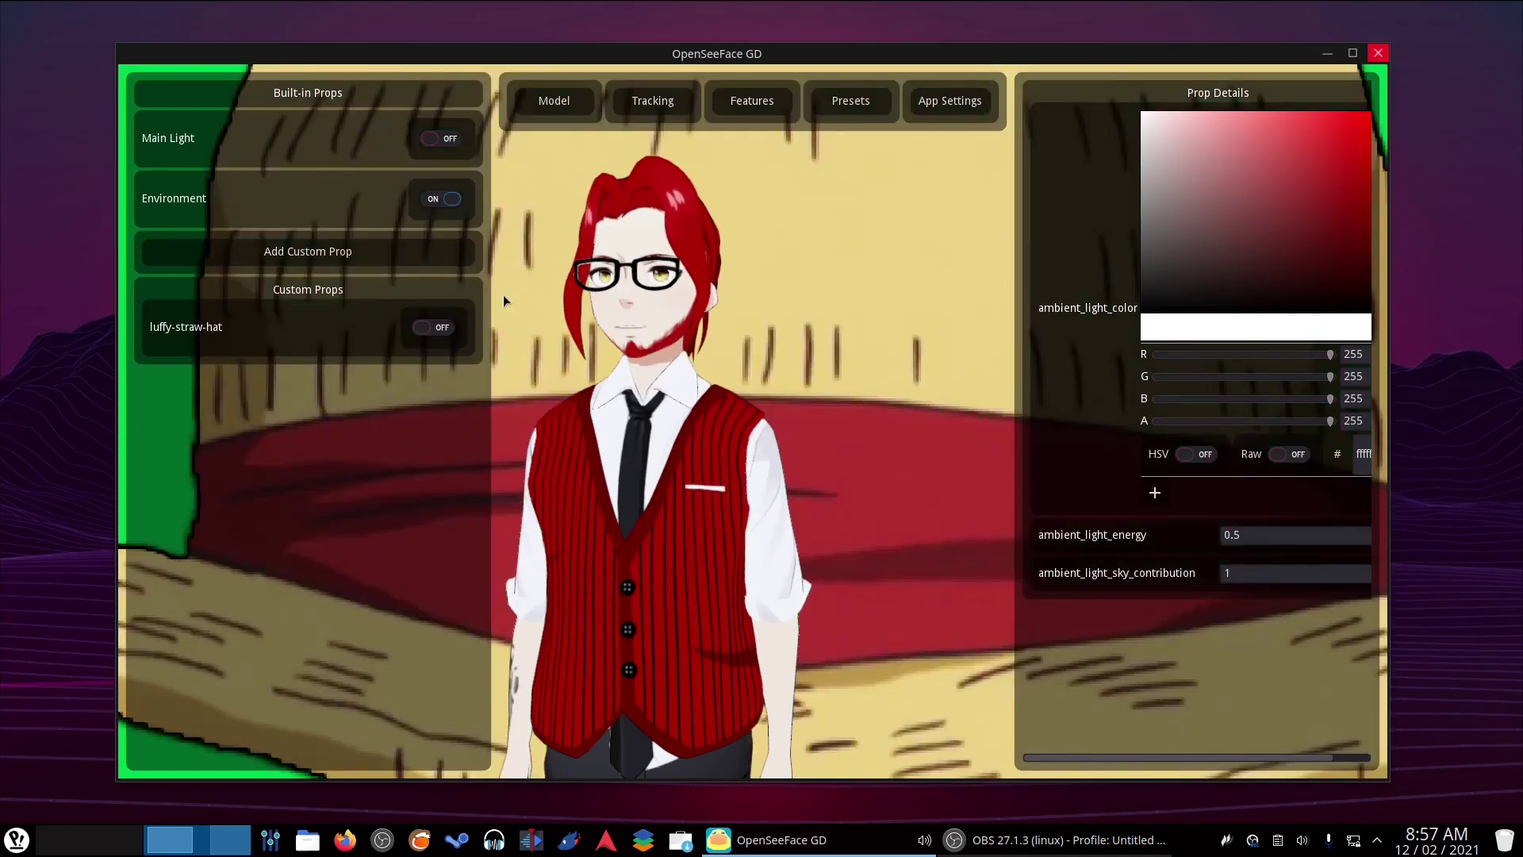
Step: With Move and Zoom enabled for the straw hat prop, shrink it and place it behind the avatar's head
scroll(889, 388, down, 8)
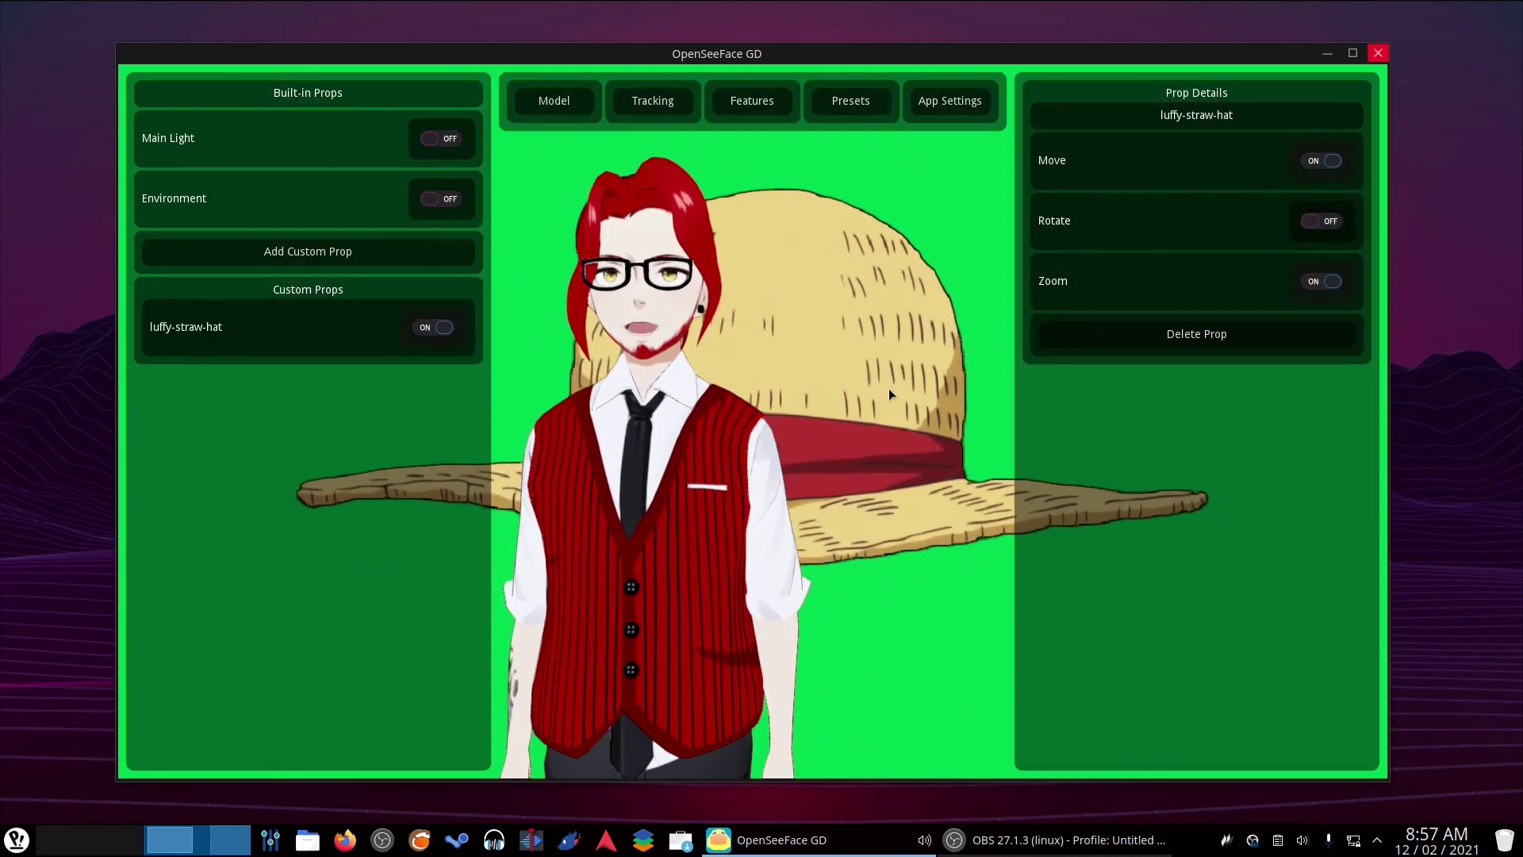
scroll(834, 381, down, 3)
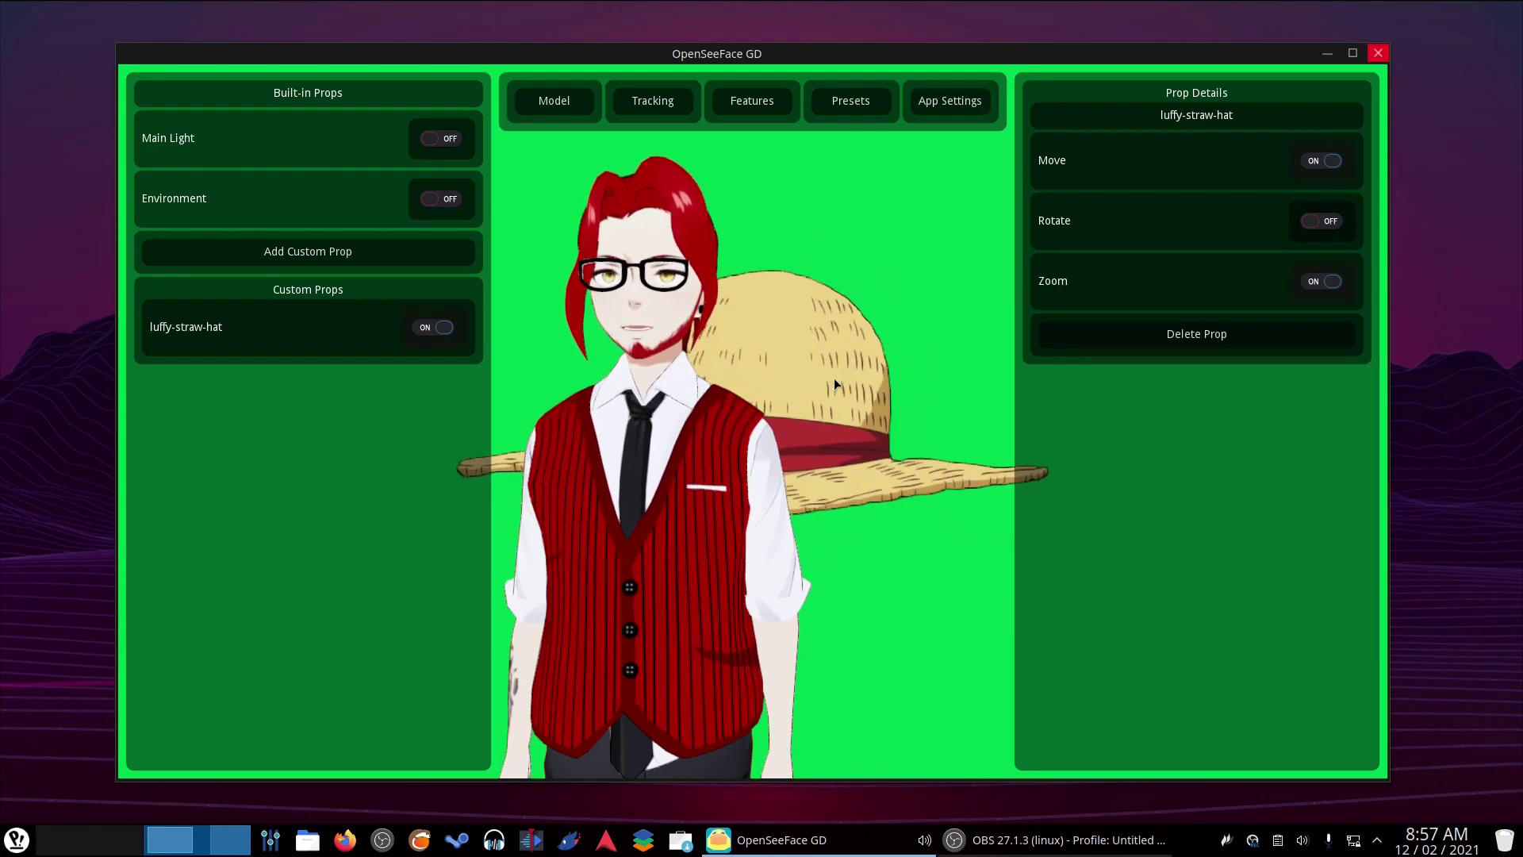
drag(835, 378, 771, 226)
click(432, 327)
click(432, 327)
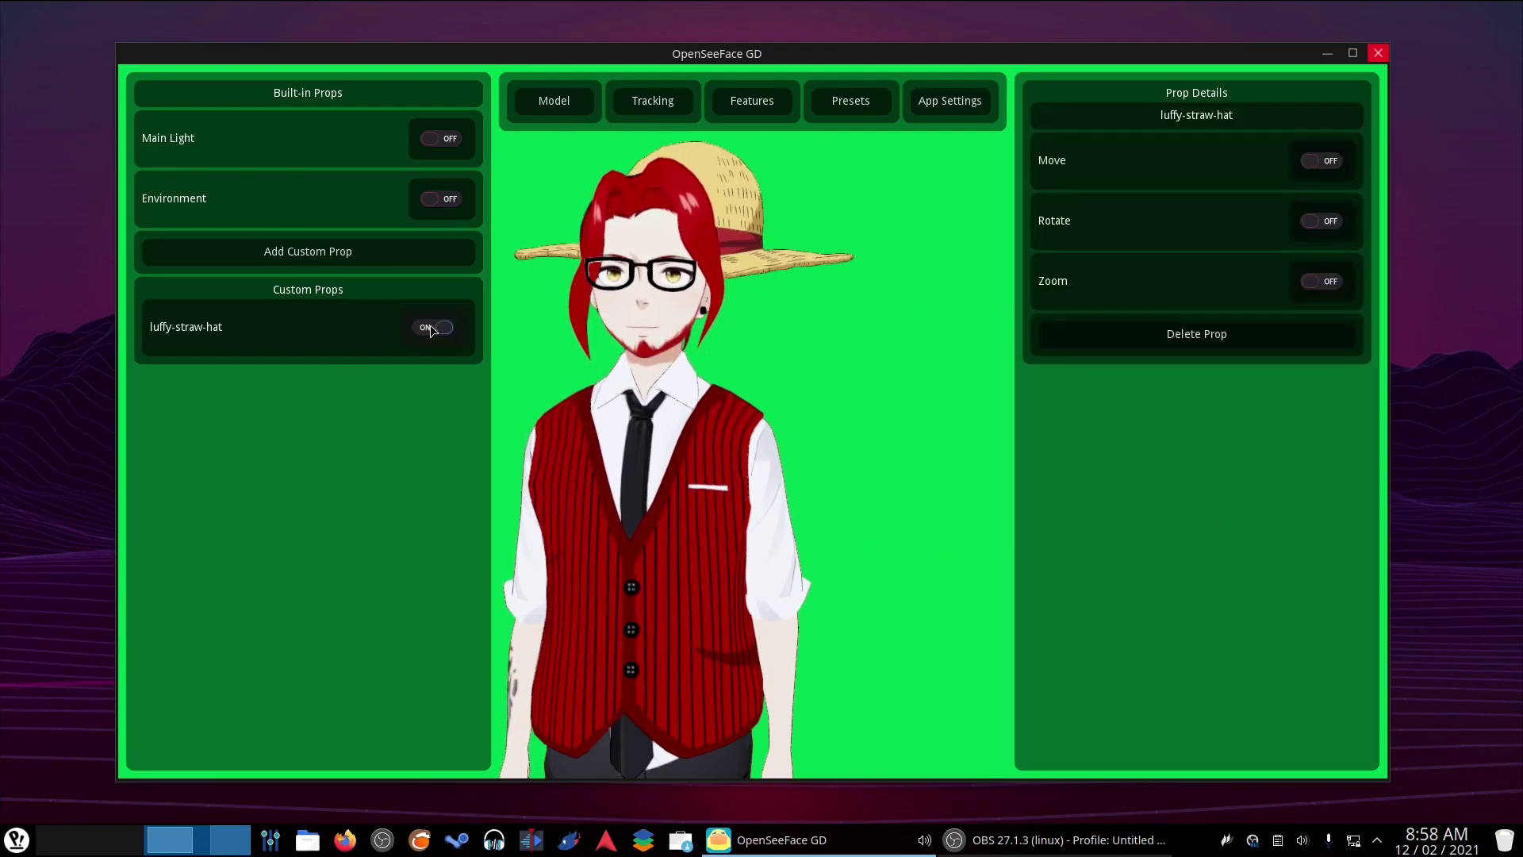
Step: Reselect the luffy-straw-hat custom prop and delete it from the scene
click(432, 326)
click(433, 327)
click(1222, 343)
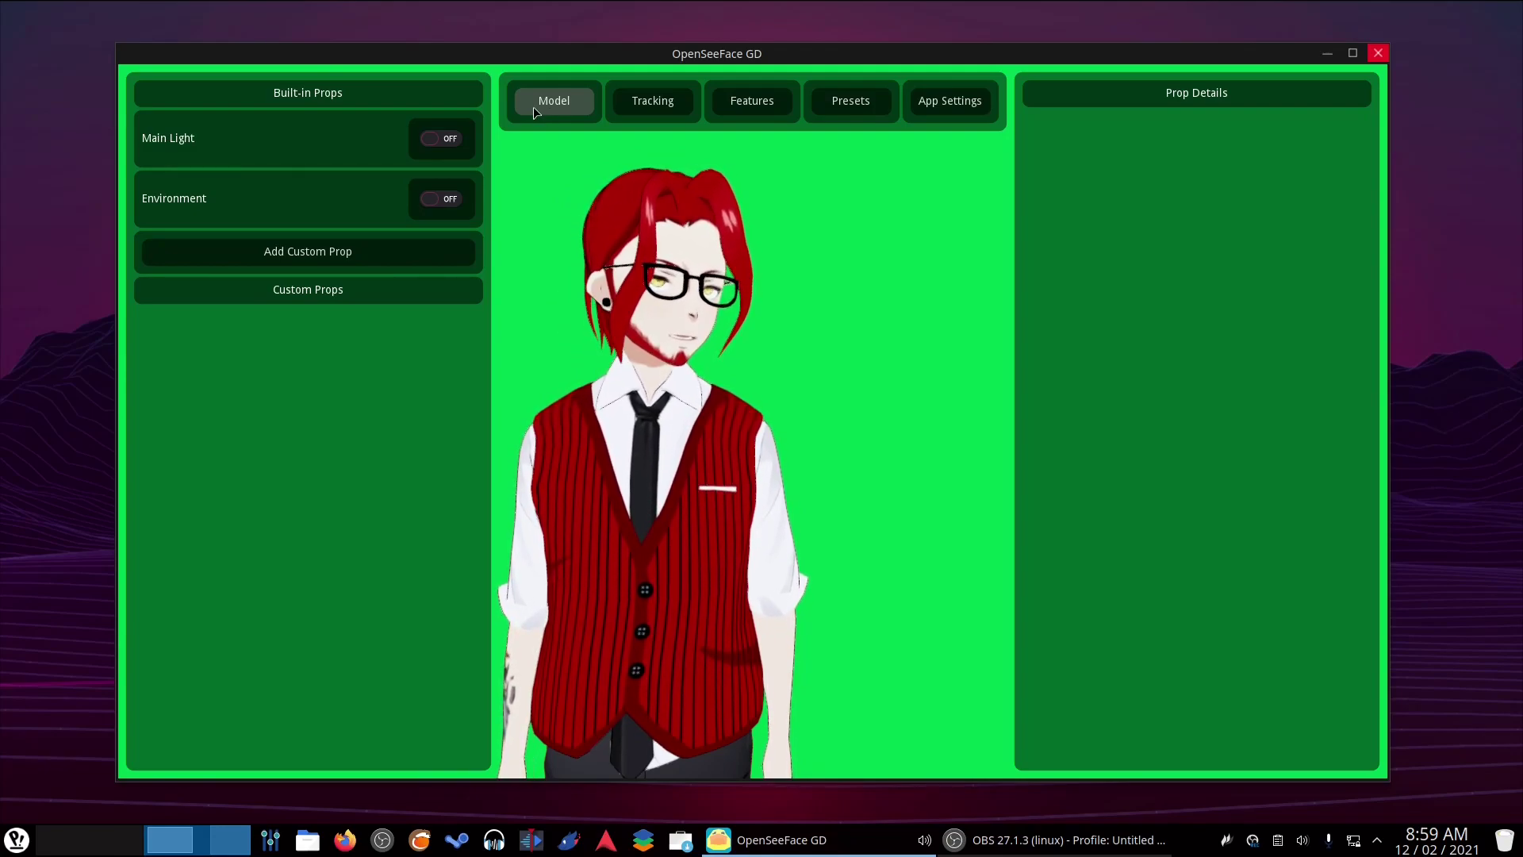
Step: Review the tracking settings and return to the model's bones list
click(653, 101)
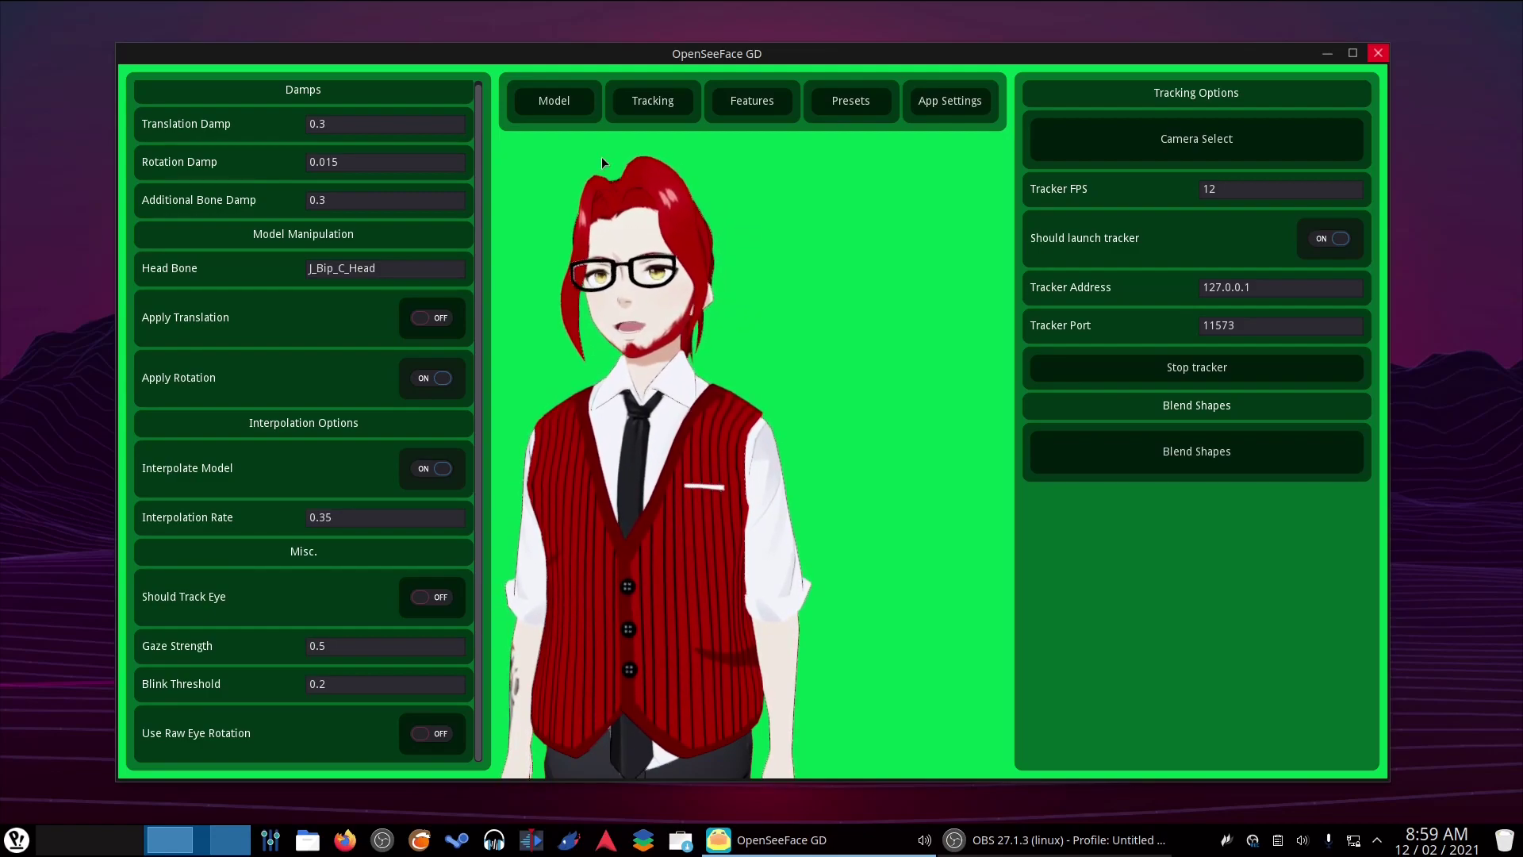
click(553, 100)
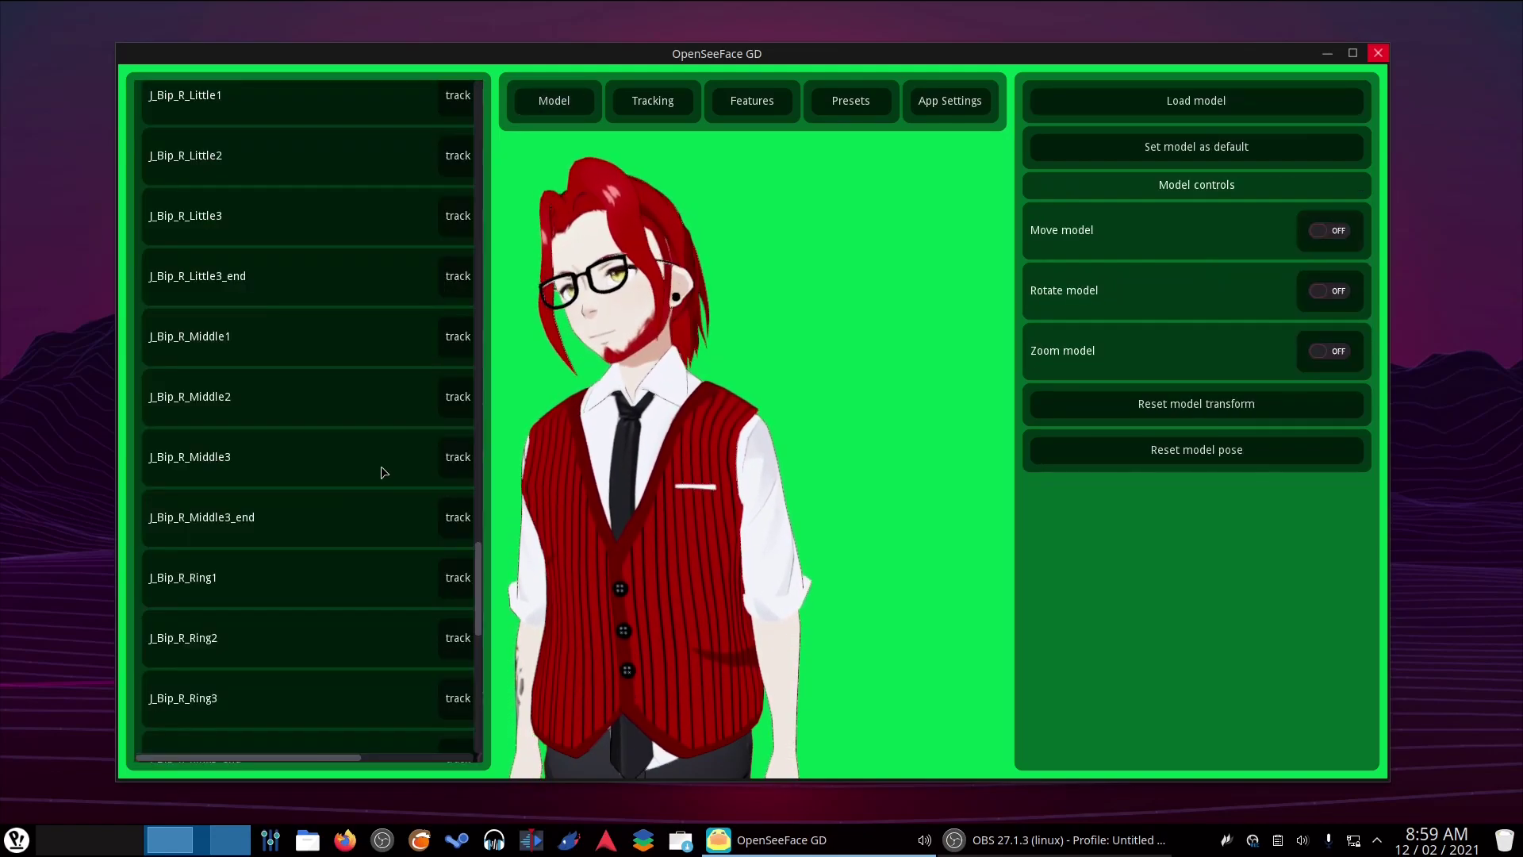